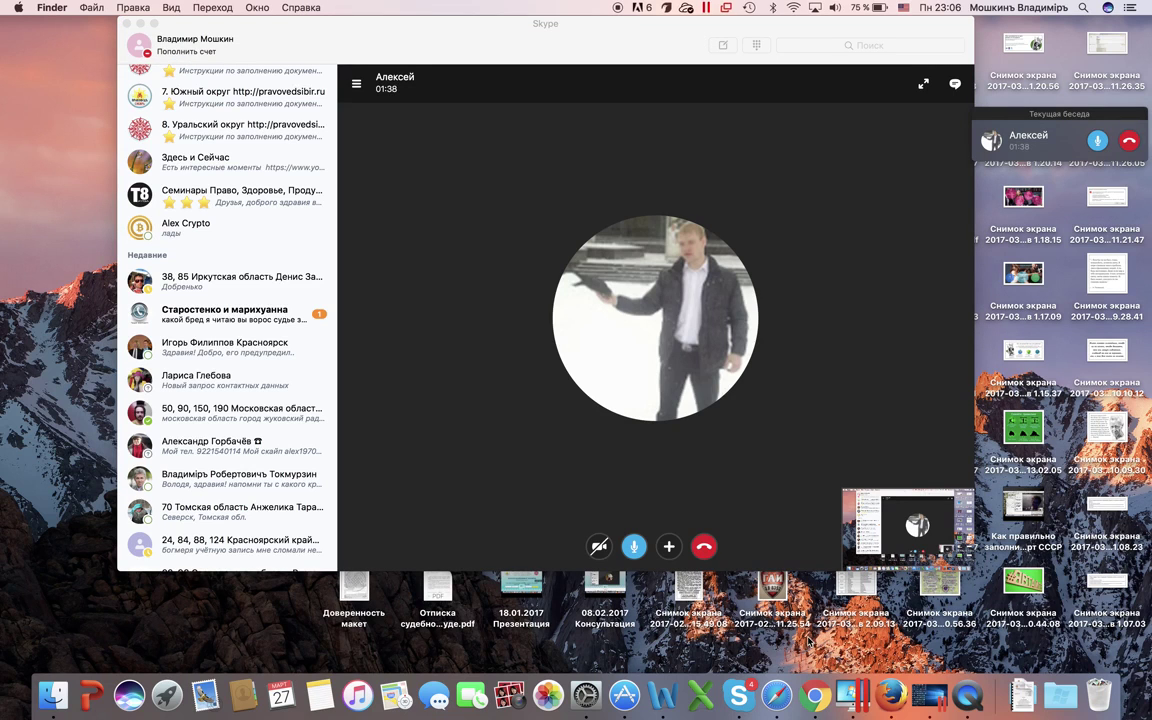
Step: Switch to the Windows 10 desktop and launch the КонсультантПлюс shortcut, allowing its CONS.EXE file to run
{"action": "mouse_move", "coordinate": [505, 17]}
{"action": "left_mouse_down"}
{"action": "mouse_move", "coordinate": [410, 24]}
{"action": "mouse_move", "coordinate": [485, 24]}
{"action": "left_mouse_up"}
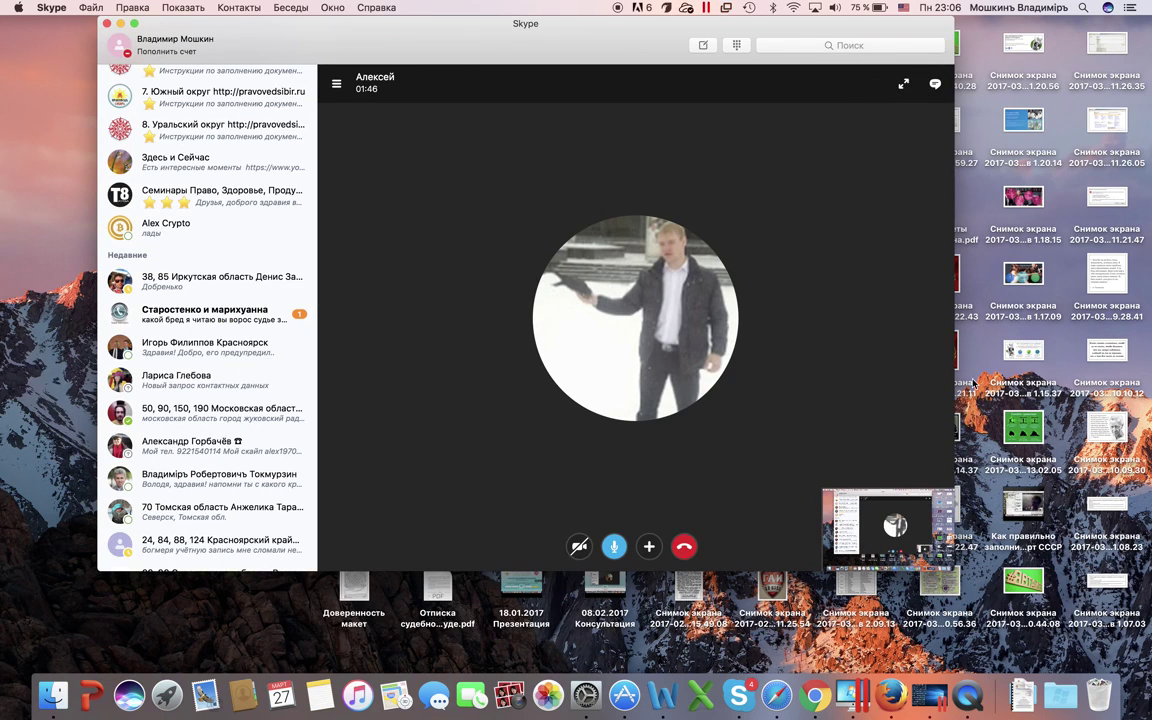
{"action": "left_click", "coordinate": [926, 698]}
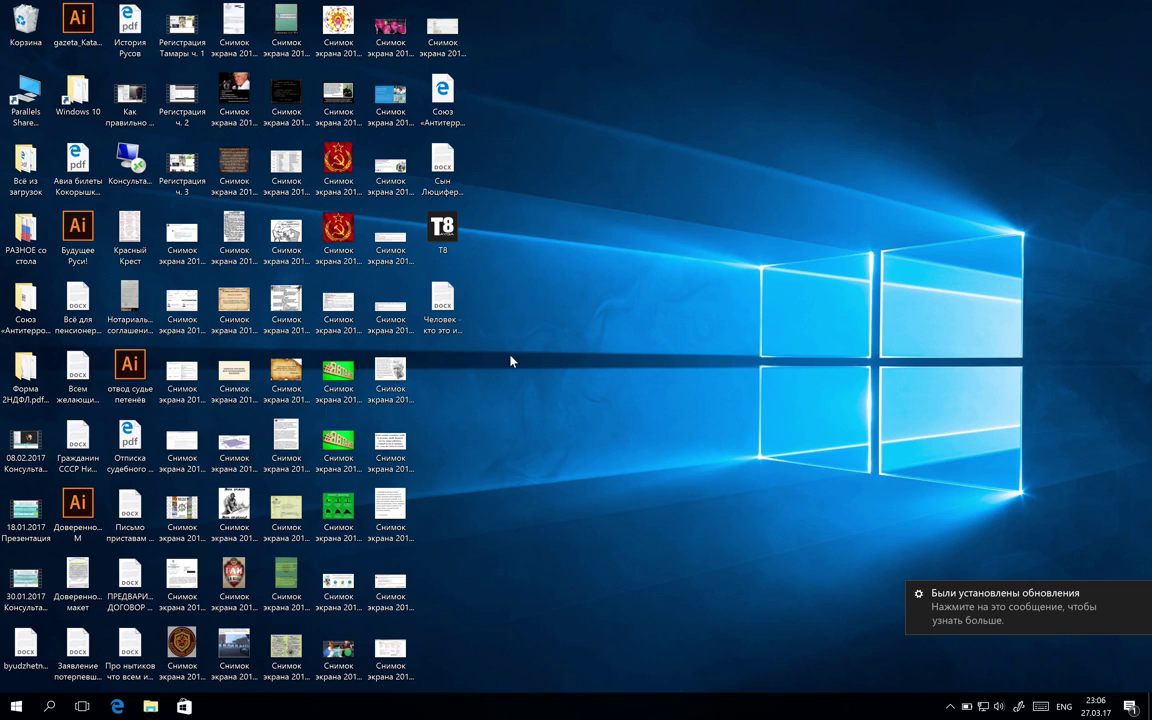
{"action": "left_click", "coordinate": [125, 155]}
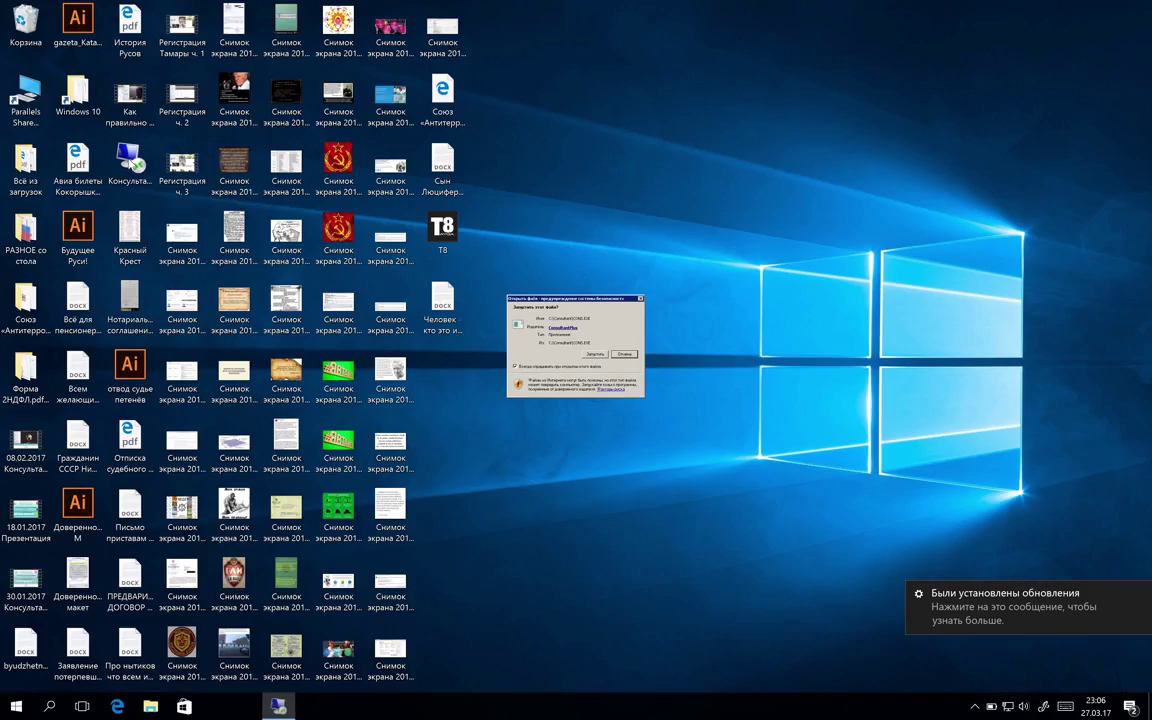
{"action": "left_click", "coordinate": [595, 355]}
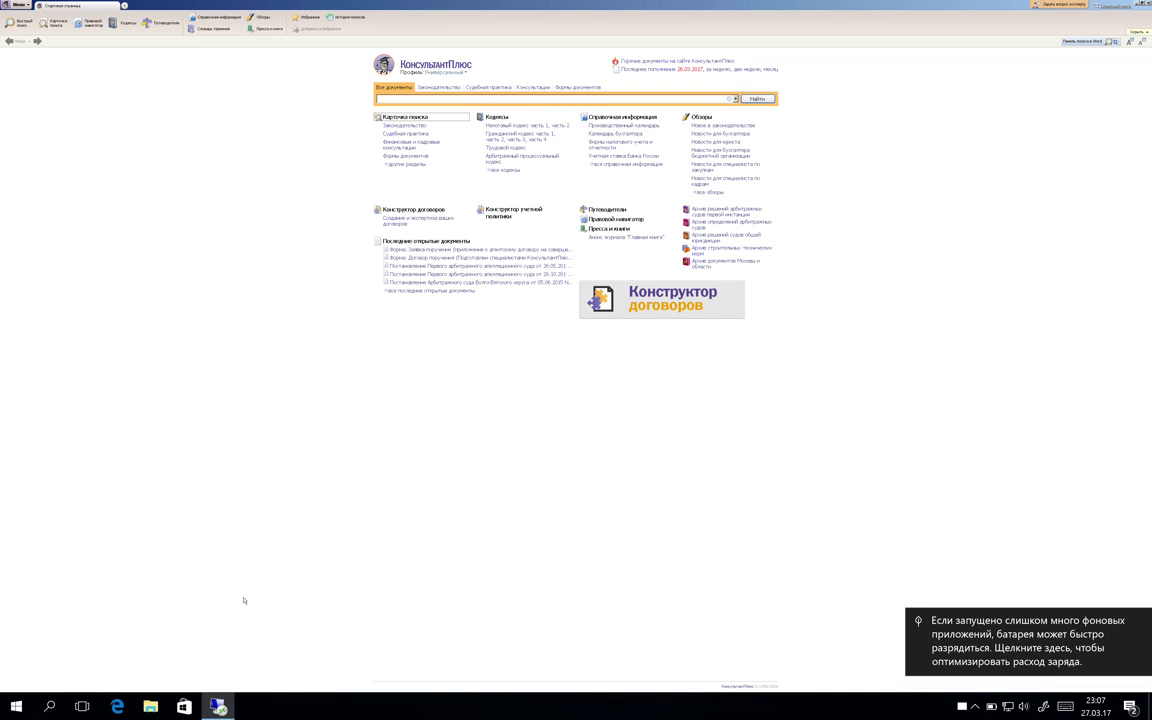
Step: Set the Windows display resolution to 2048 × 1280 in the advanced display settings and keep the change
{"action": "mouse_move", "coordinate": [220, 637]}
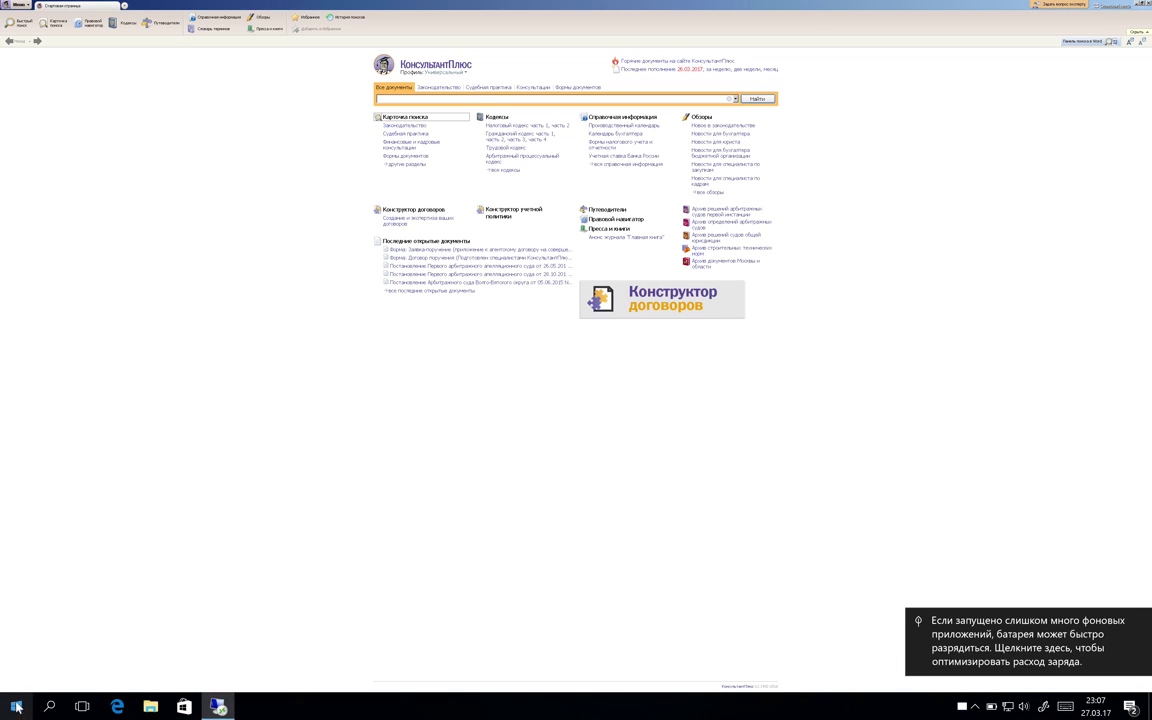
{"action": "left_click", "coordinate": [1141, 9]}
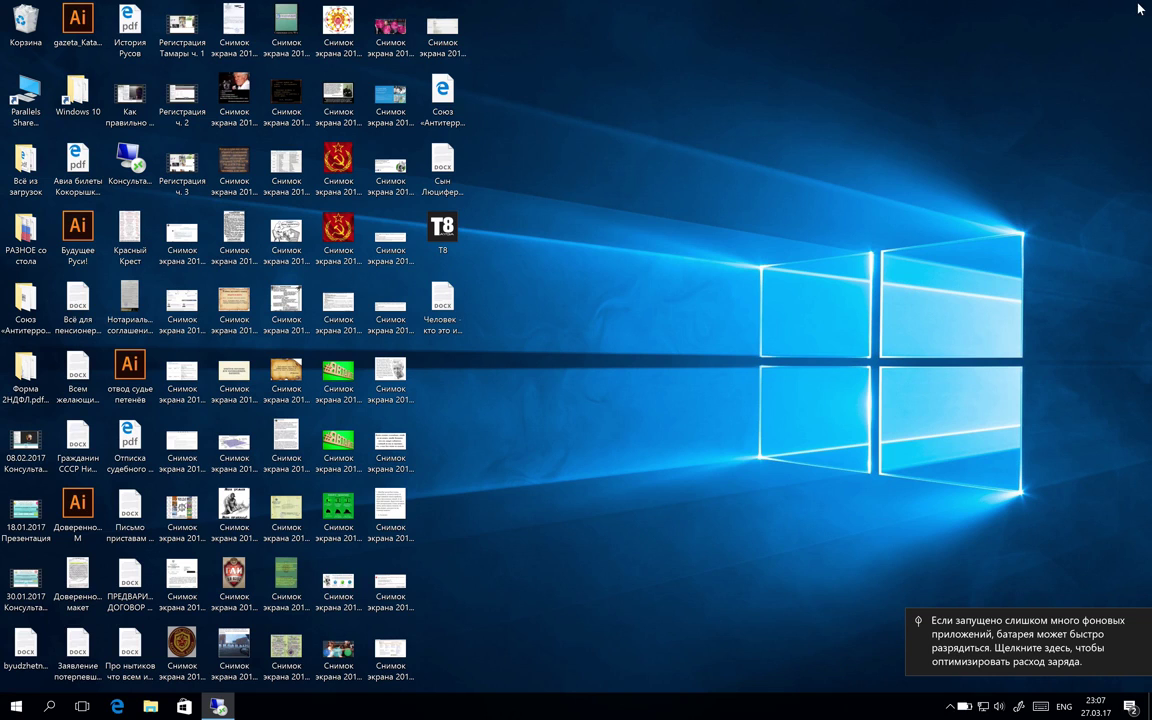
{"action": "right_click", "coordinate": [636, 328]}
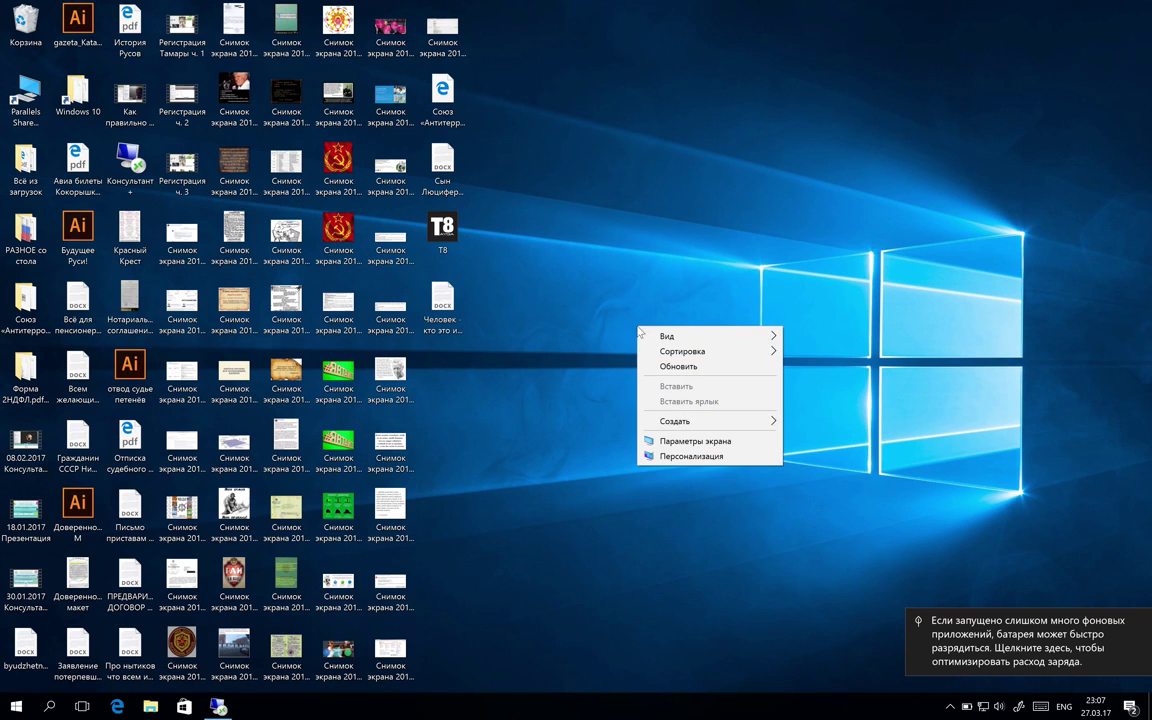
{"action": "left_click", "coordinate": [660, 440]}
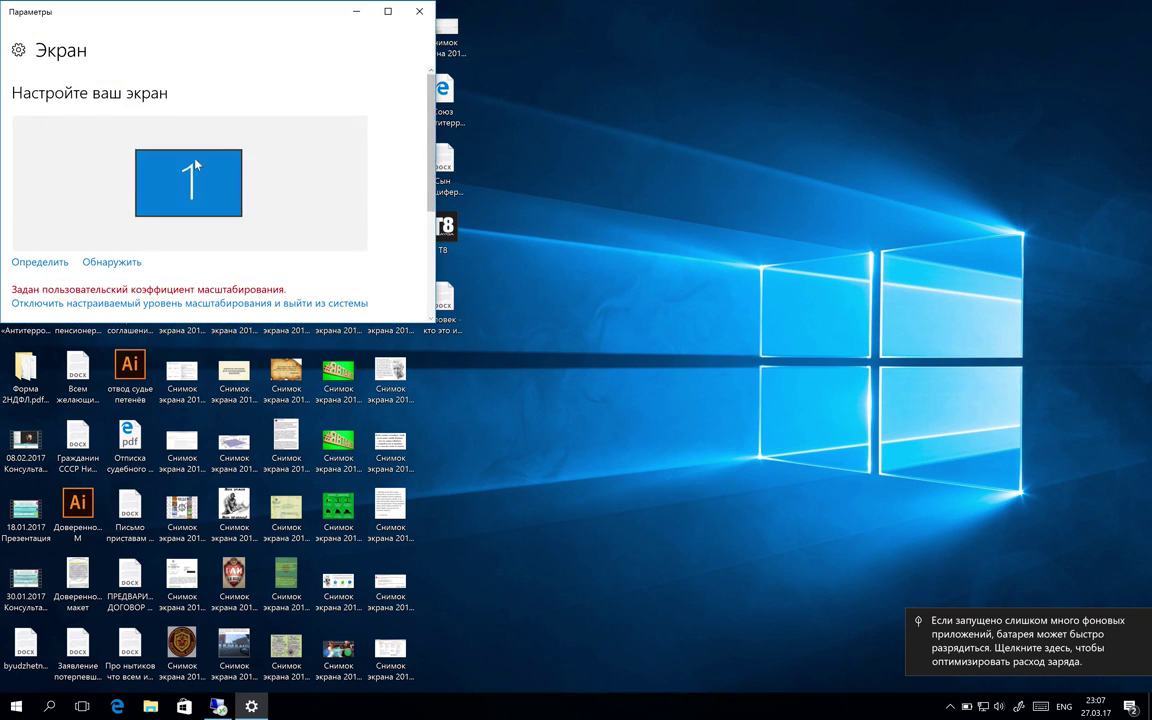
{"action": "scroll", "coordinate": [62, 185], "scroll_direction": "down", "scroll_amount": 3}
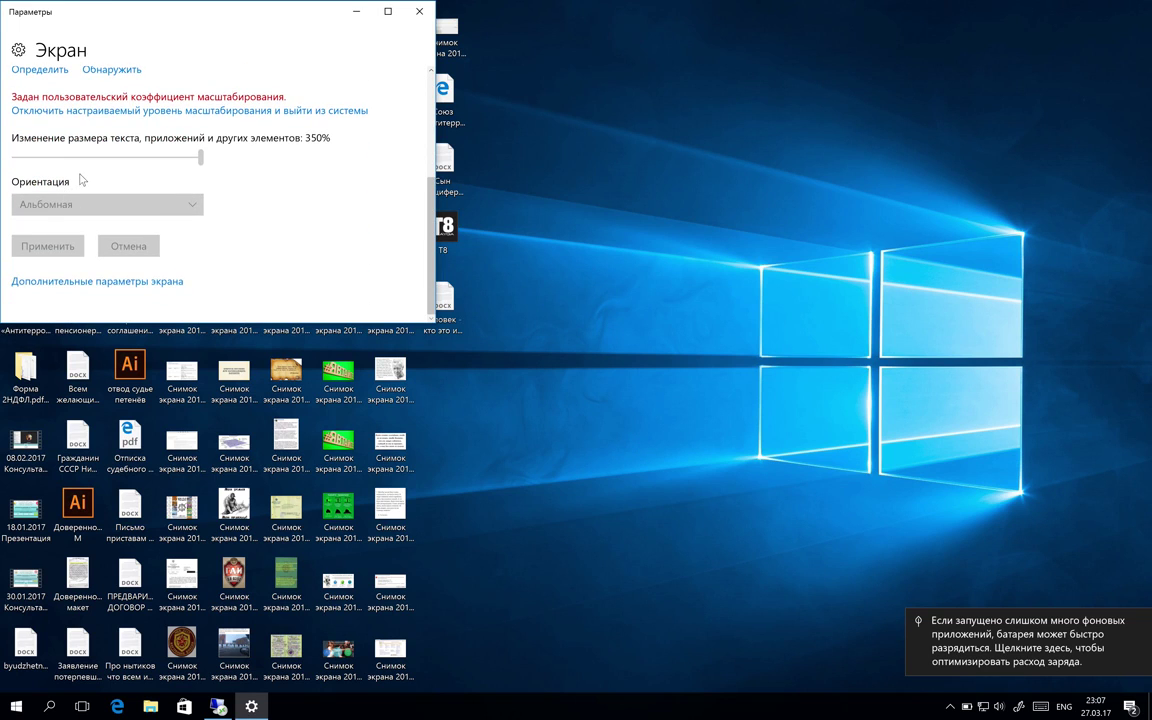
{"action": "left_click", "coordinate": [100, 281]}
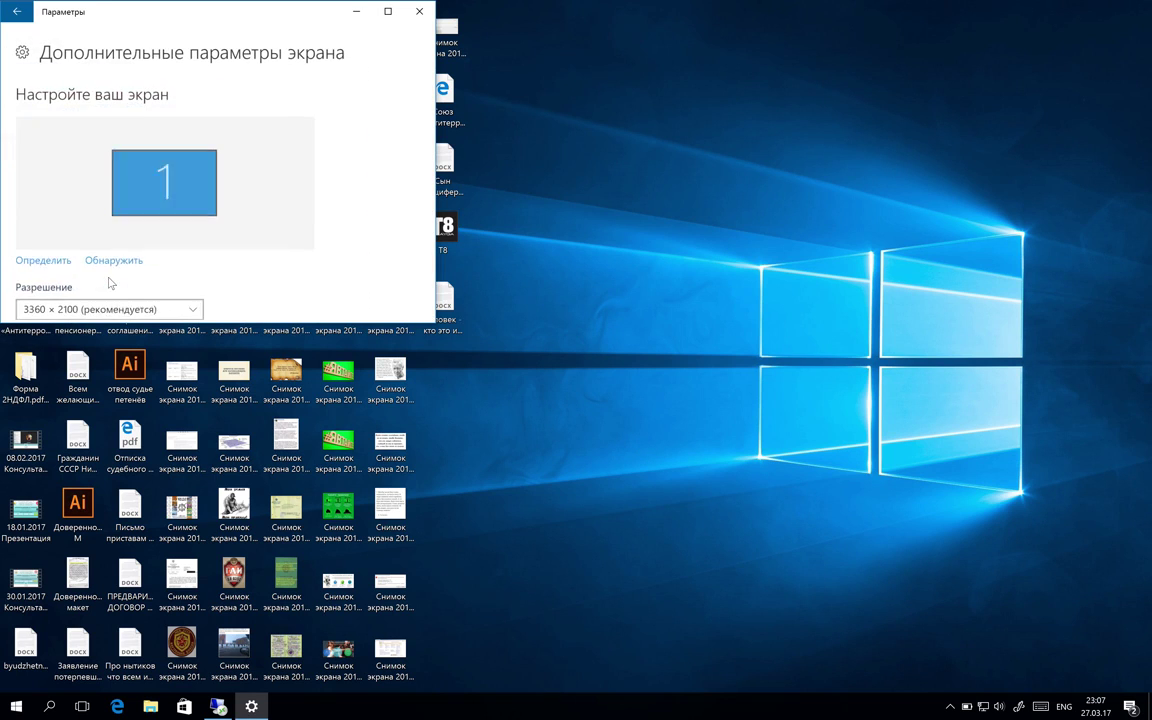
{"action": "scroll", "coordinate": [105, 235], "scroll_direction": "down", "scroll_amount": 3}
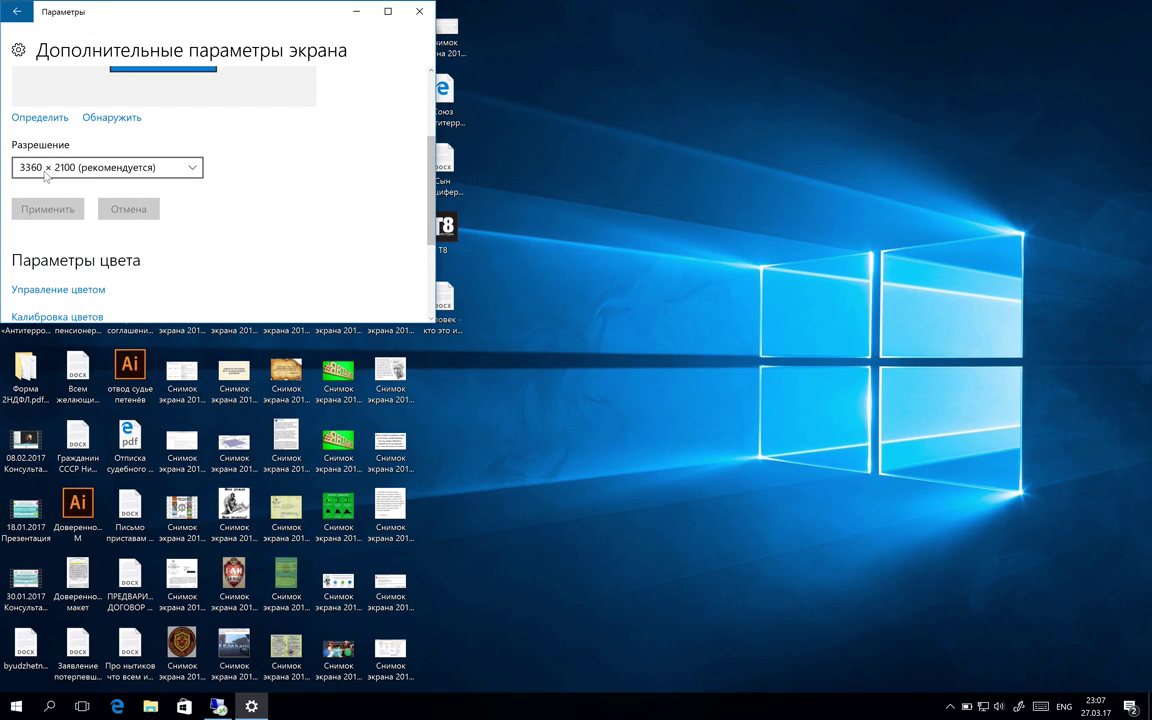
{"action": "left_click", "coordinate": [186, 167]}
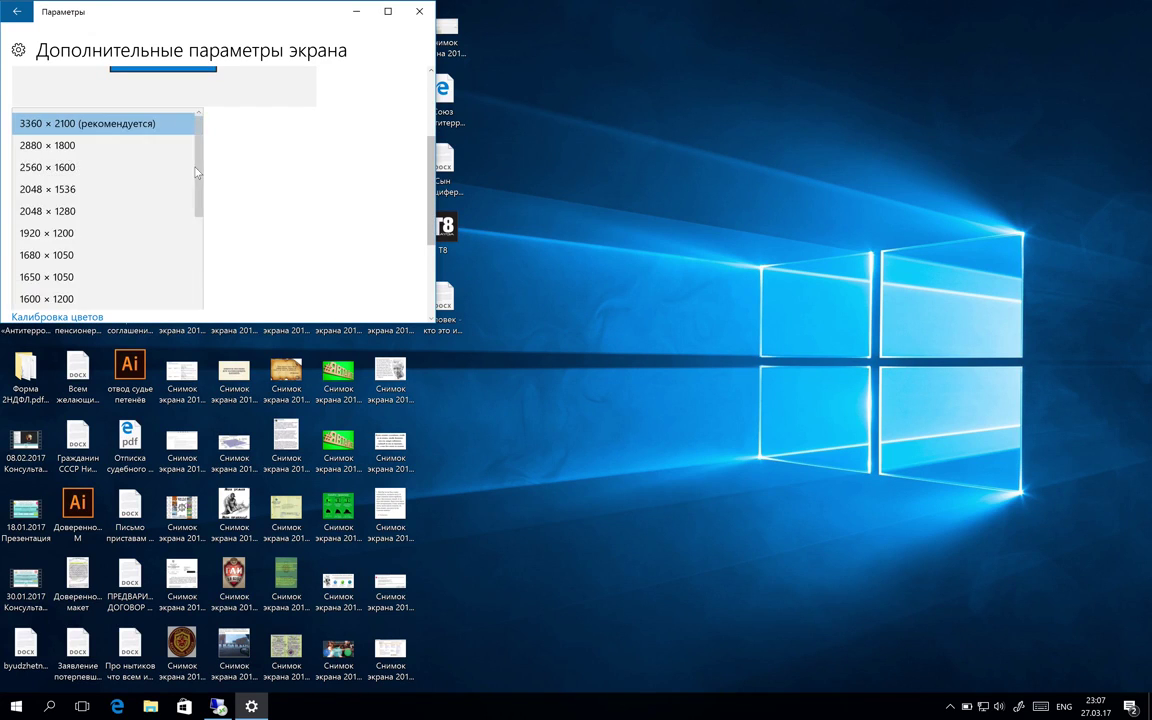
{"action": "left_click", "coordinate": [148, 212]}
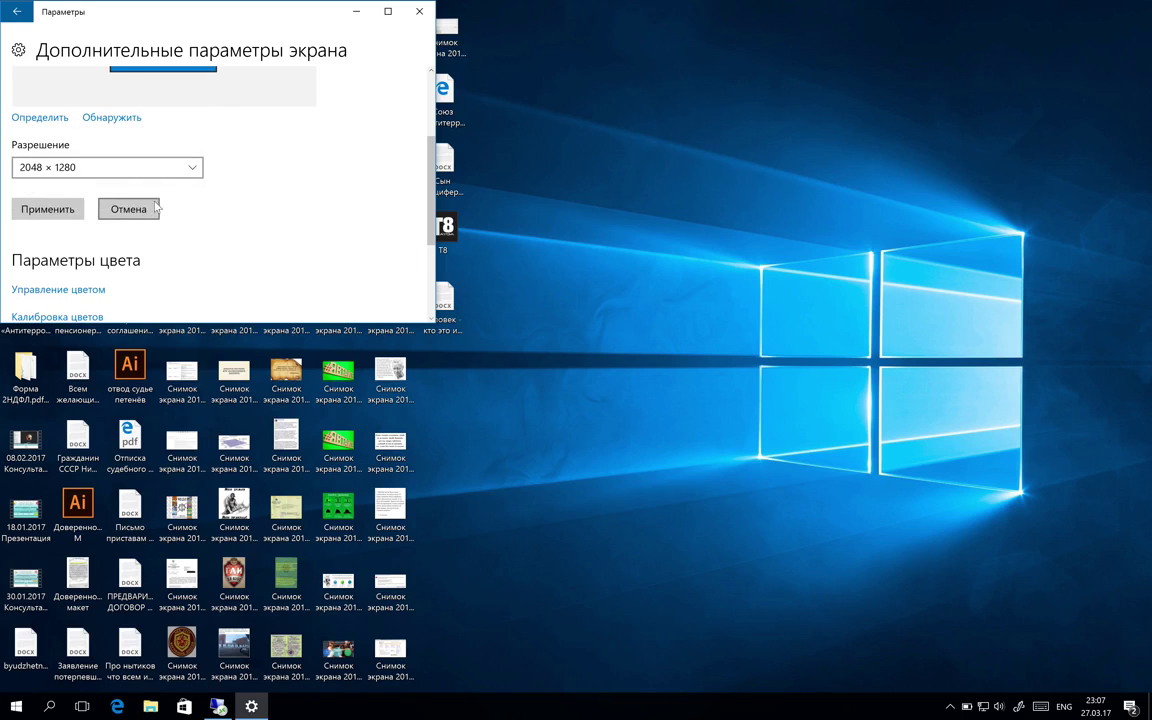
{"action": "left_click", "coordinate": [55, 207]}
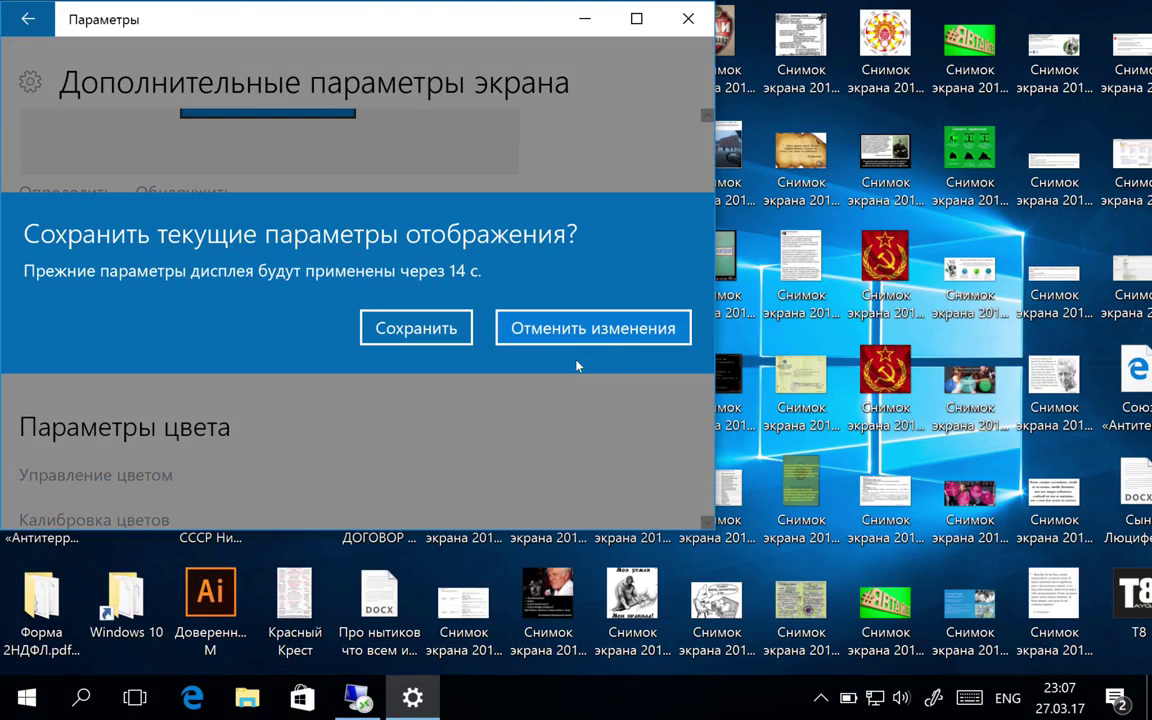
{"action": "left_click", "coordinate": [427, 328]}
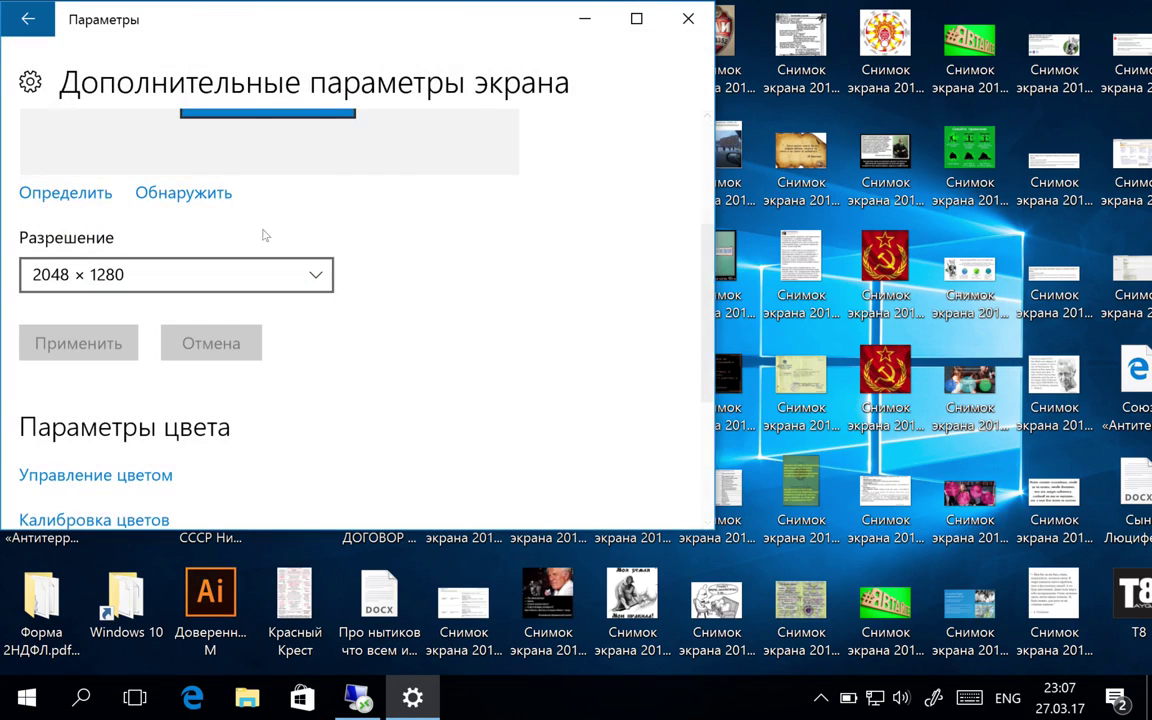
{"action": "left_click", "coordinate": [690, 19]}
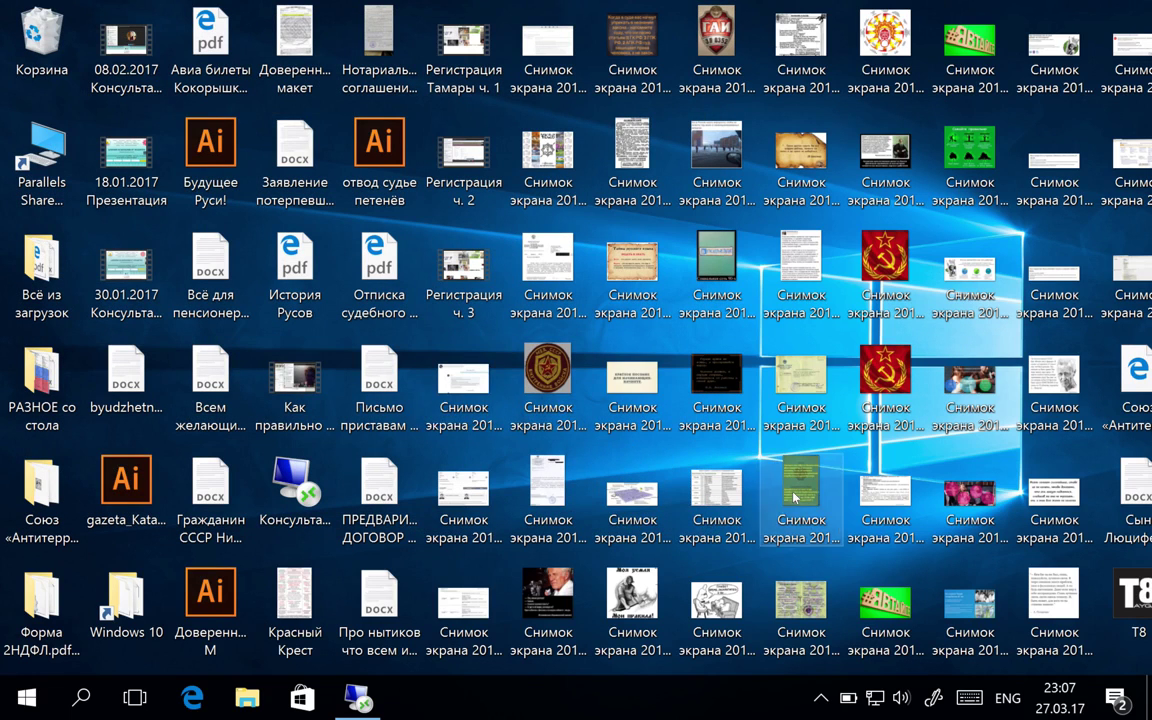
Step: Switch back to КонсультантПлюс, open the search card (Карточка поиска) and enlarge its text
{"action": "left_click", "coordinate": [362, 700]}
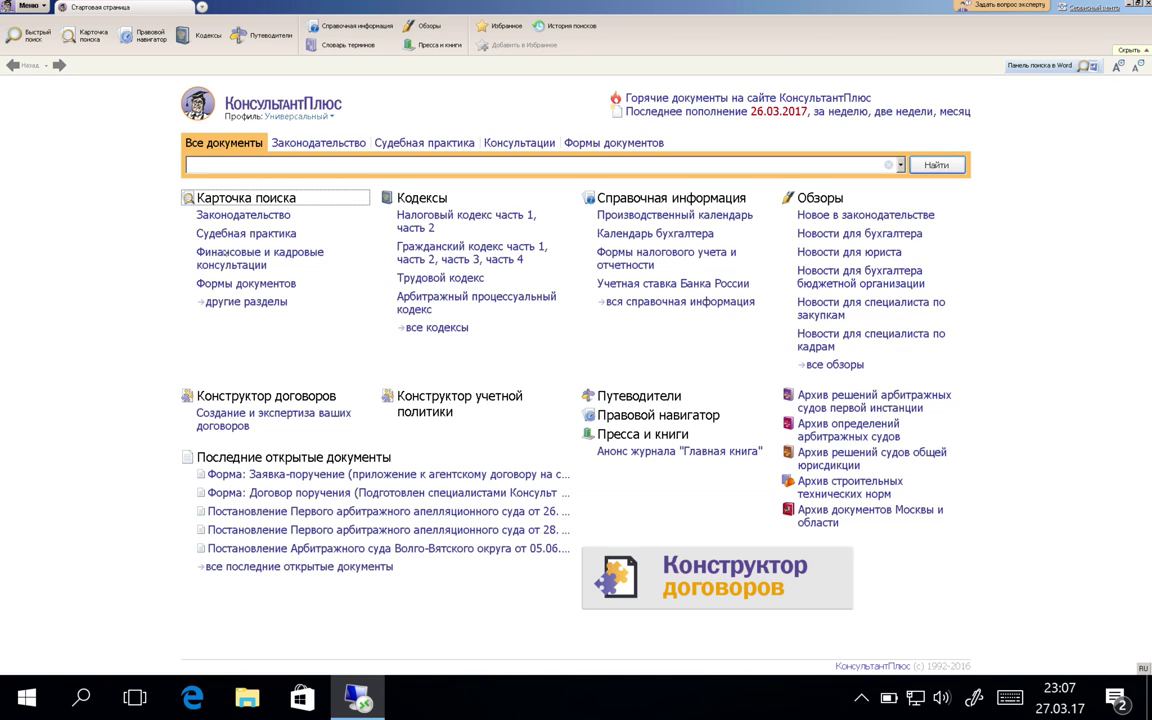
{"action": "mouse_move", "coordinate": [218, 256]}
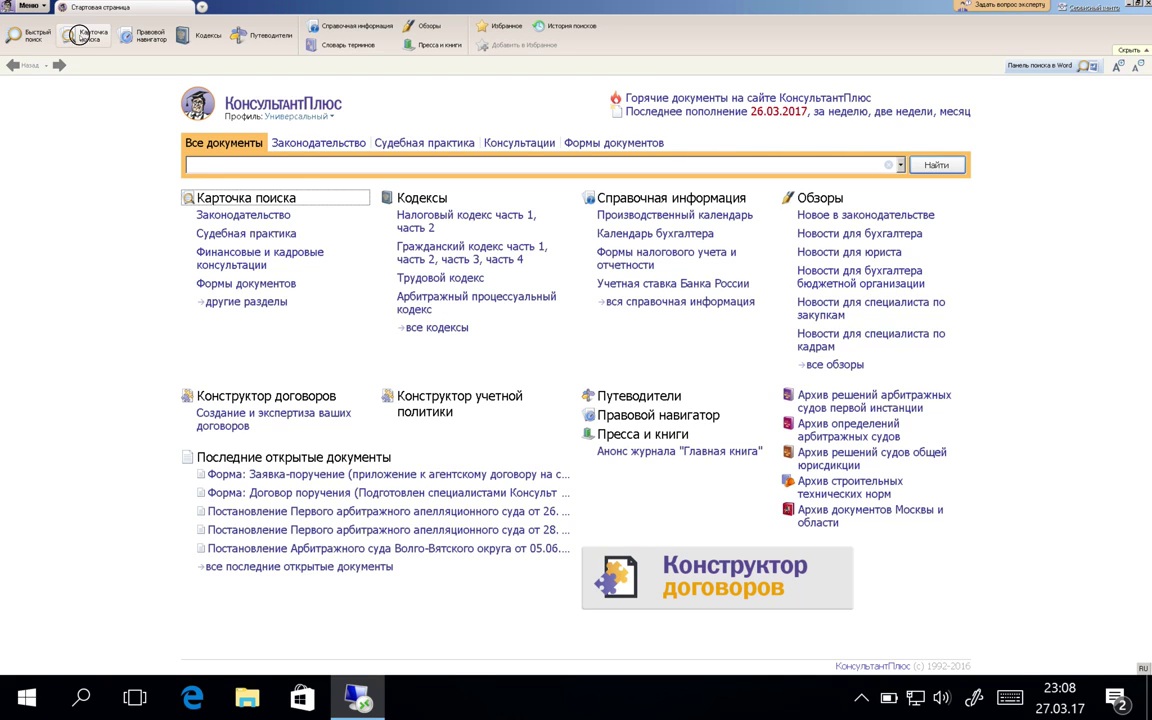
{"action": "left_click", "coordinate": [80, 34]}
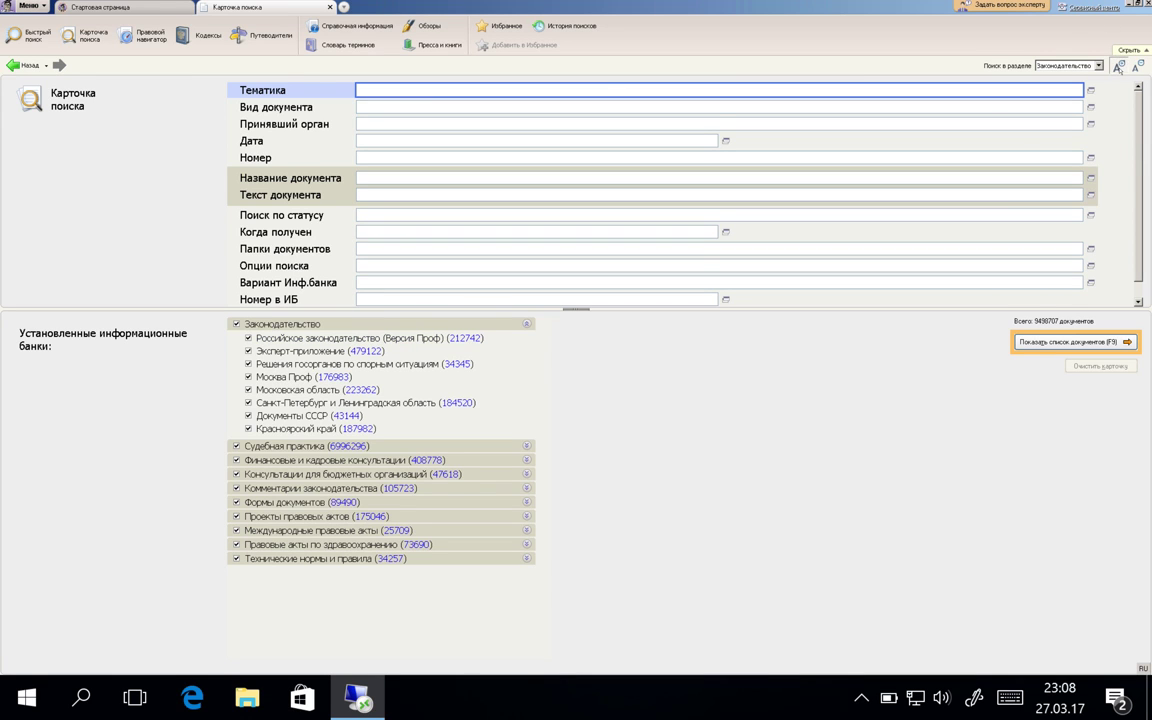
{"action": "left_click", "coordinate": [1119, 65]}
{"action": "left_click", "coordinate": [1119, 65]}
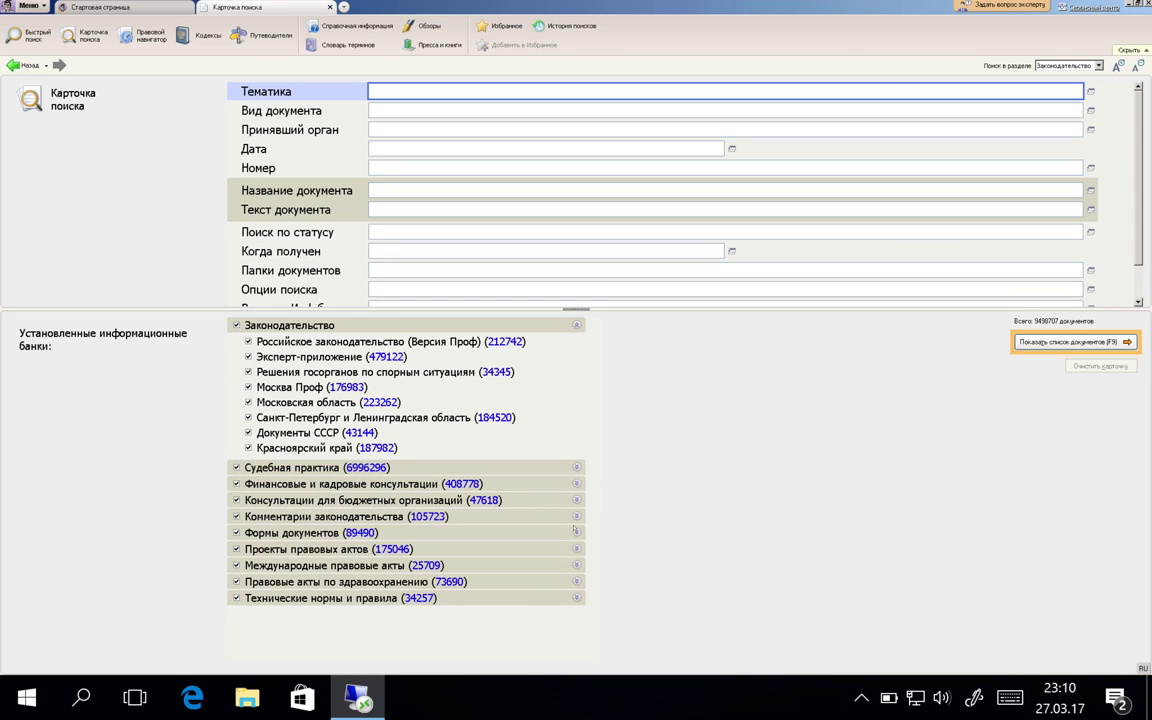
Step: Expand the Судебная практика group of information banks, look through its list of courts, and collapse it again
{"action": "left_click", "coordinate": [576, 467]}
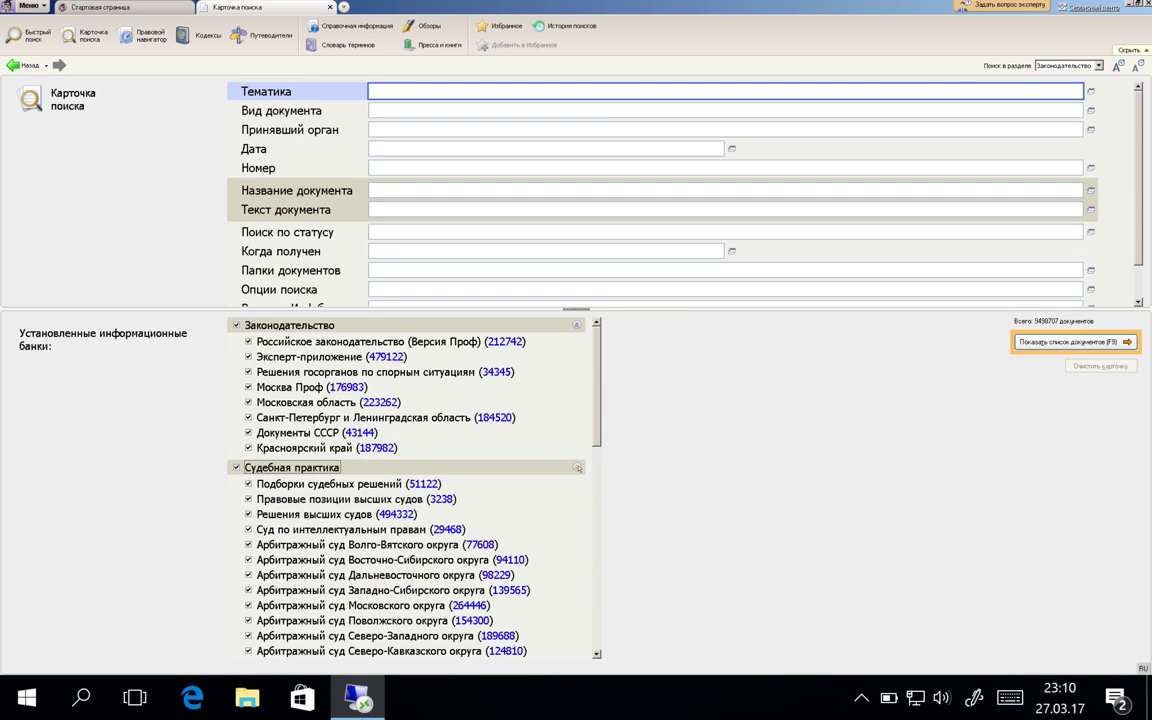
{"action": "scroll", "coordinate": [460, 568], "scroll_direction": "down", "scroll_amount": 6}
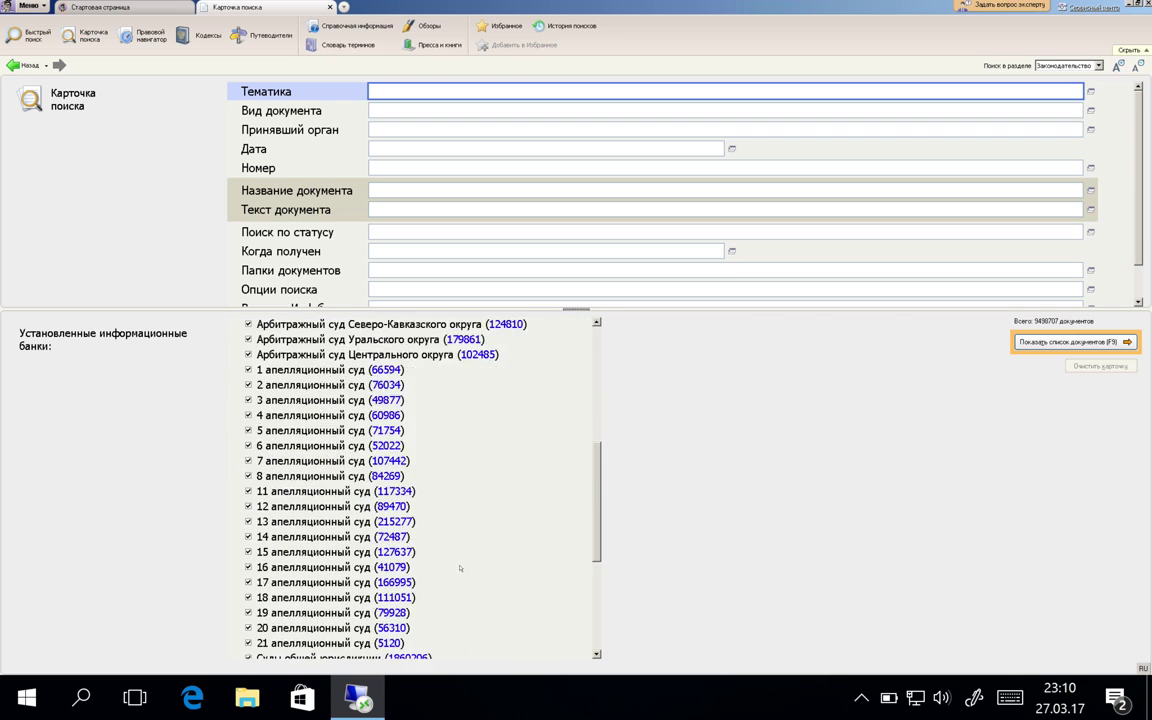
{"action": "scroll", "coordinate": [460, 568], "scroll_direction": "up", "scroll_amount": 3}
{"action": "scroll", "coordinate": [460, 568], "scroll_direction": "up", "scroll_amount": 3}
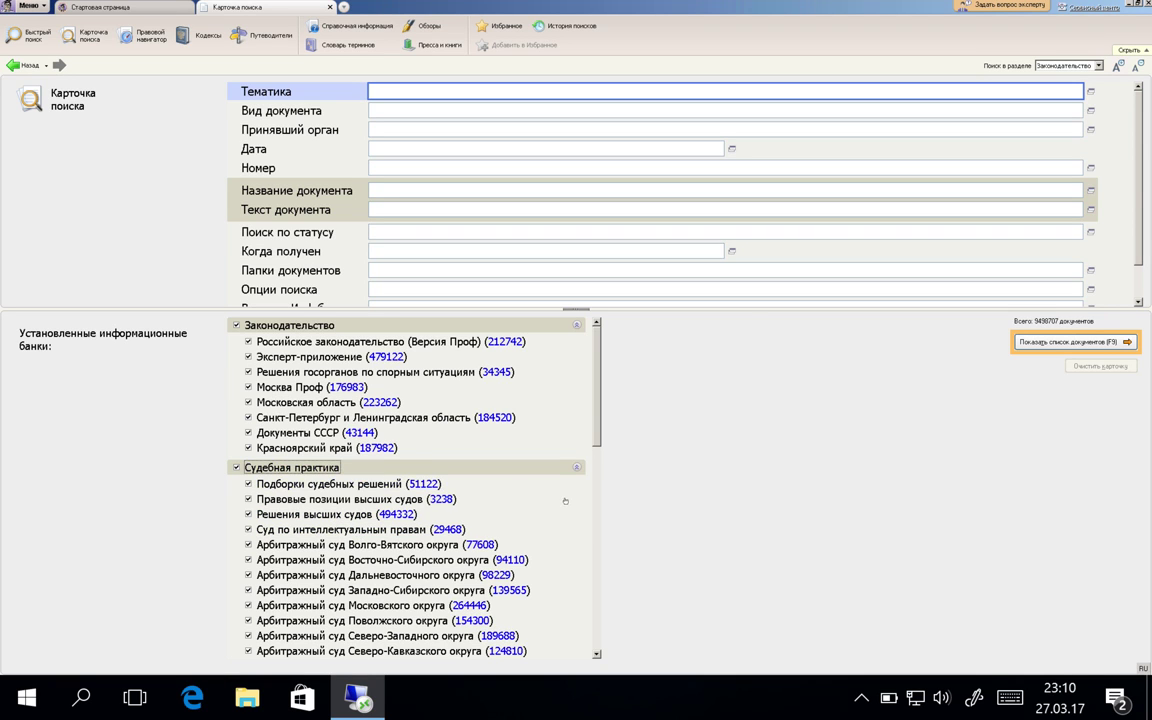
{"action": "scroll", "coordinate": [450, 472], "scroll_direction": "down", "scroll_amount": 10}
{"action": "scroll", "coordinate": [450, 472], "scroll_direction": "down", "scroll_amount": 3}
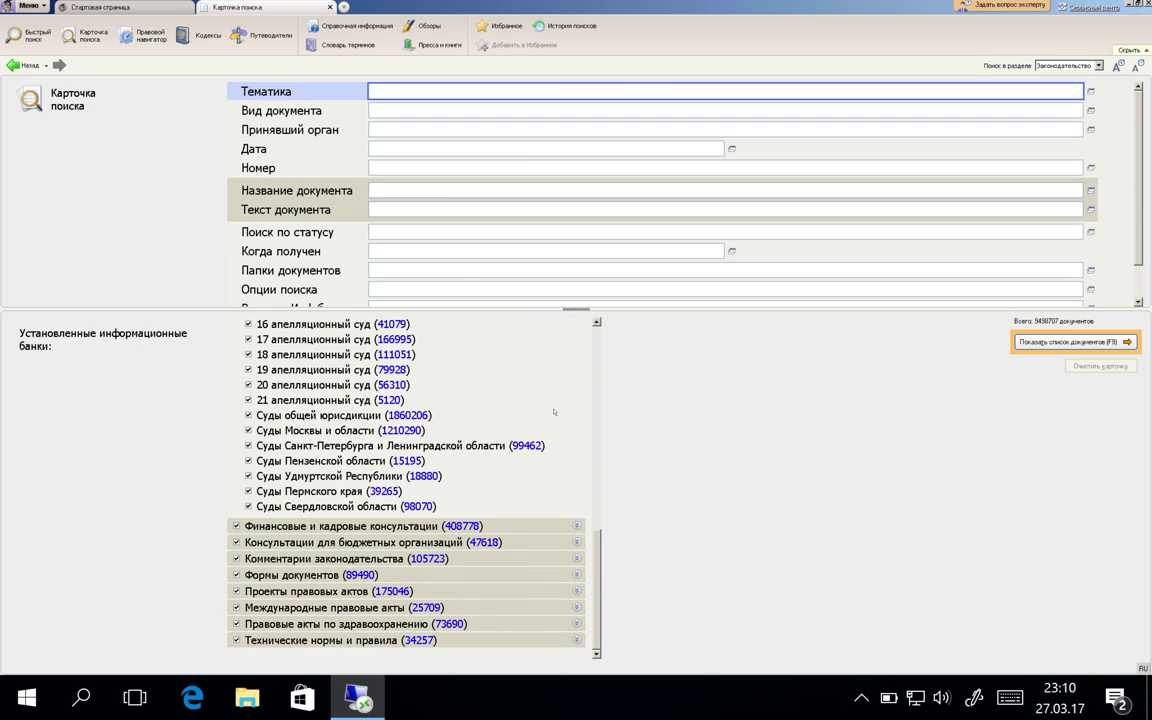
{"action": "scroll", "coordinate": [481, 492], "scroll_direction": "up", "scroll_amount": 10}
{"action": "scroll", "coordinate": [481, 492], "scroll_direction": "up", "scroll_amount": 3}
{"action": "left_click", "coordinate": [576, 467]}
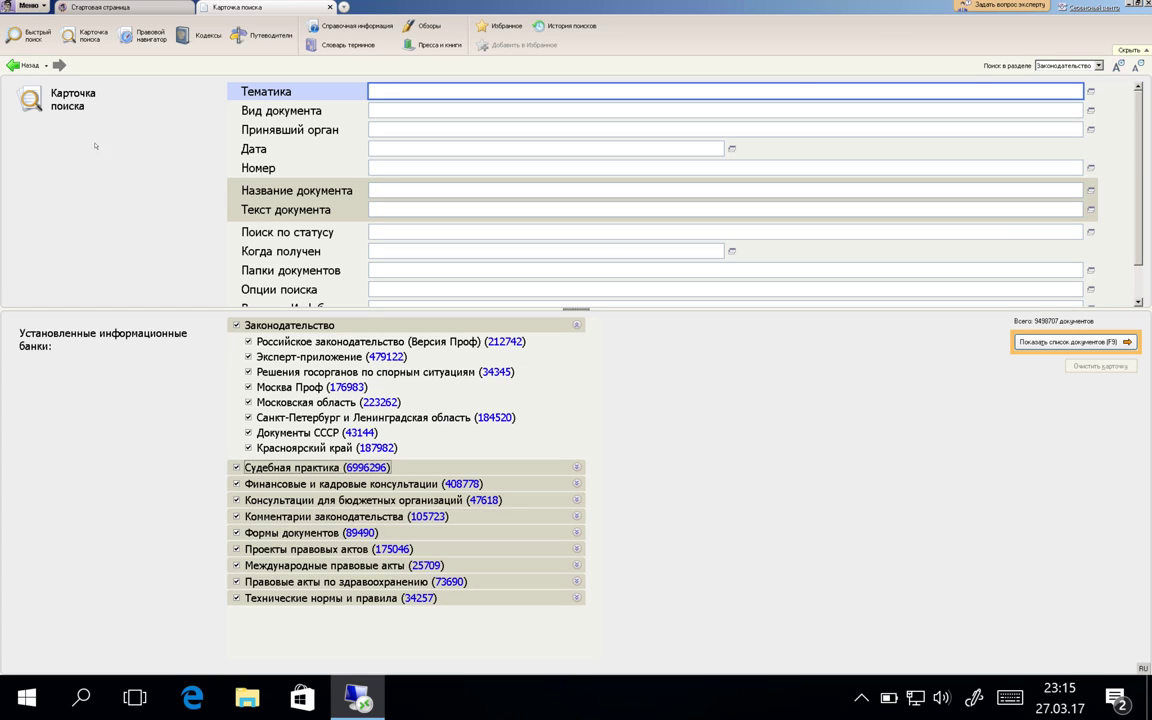
Step: Open Гражданский кодекс (часть первая) from the list of codes and view its opening articles
{"action": "left_click", "coordinate": [185, 36]}
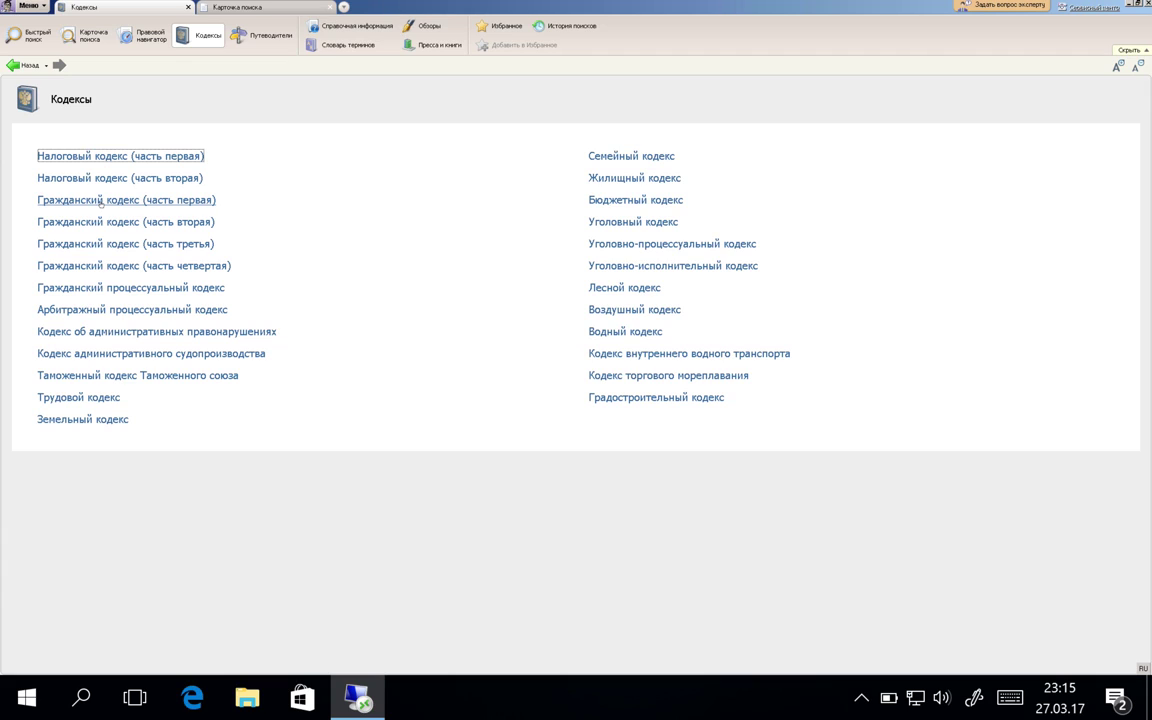
{"action": "left_click", "coordinate": [101, 201]}
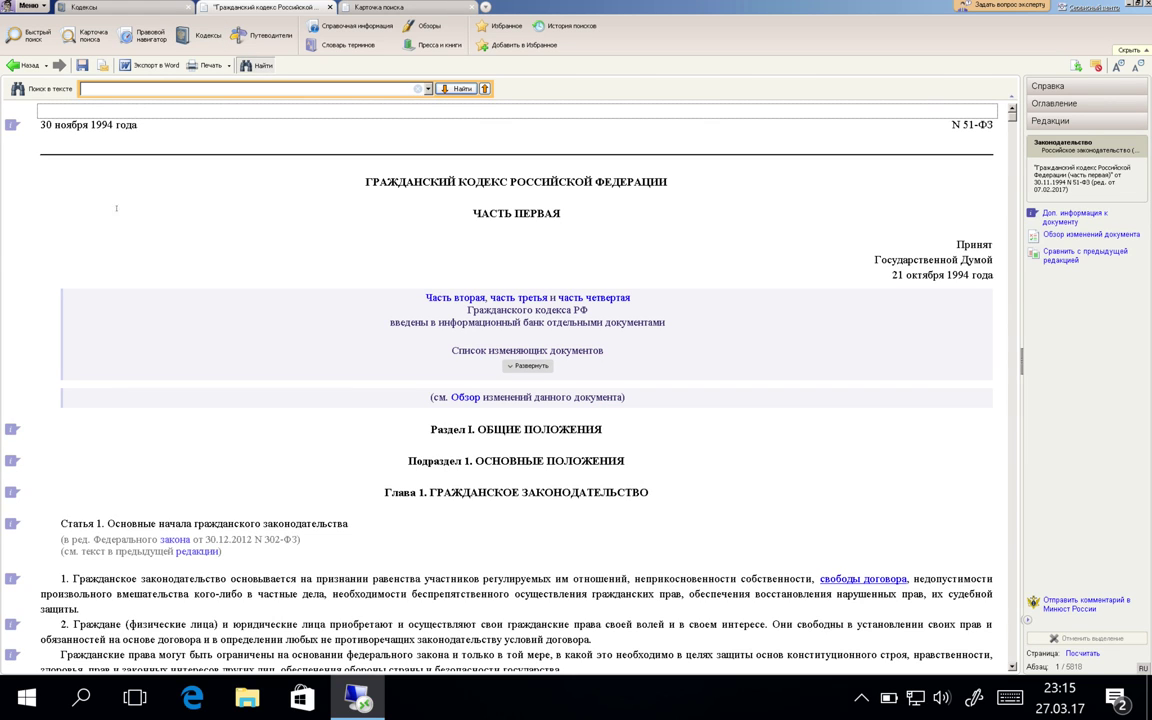
{"action": "scroll", "coordinate": [418, 554], "scroll_direction": "down", "scroll_amount": 6}
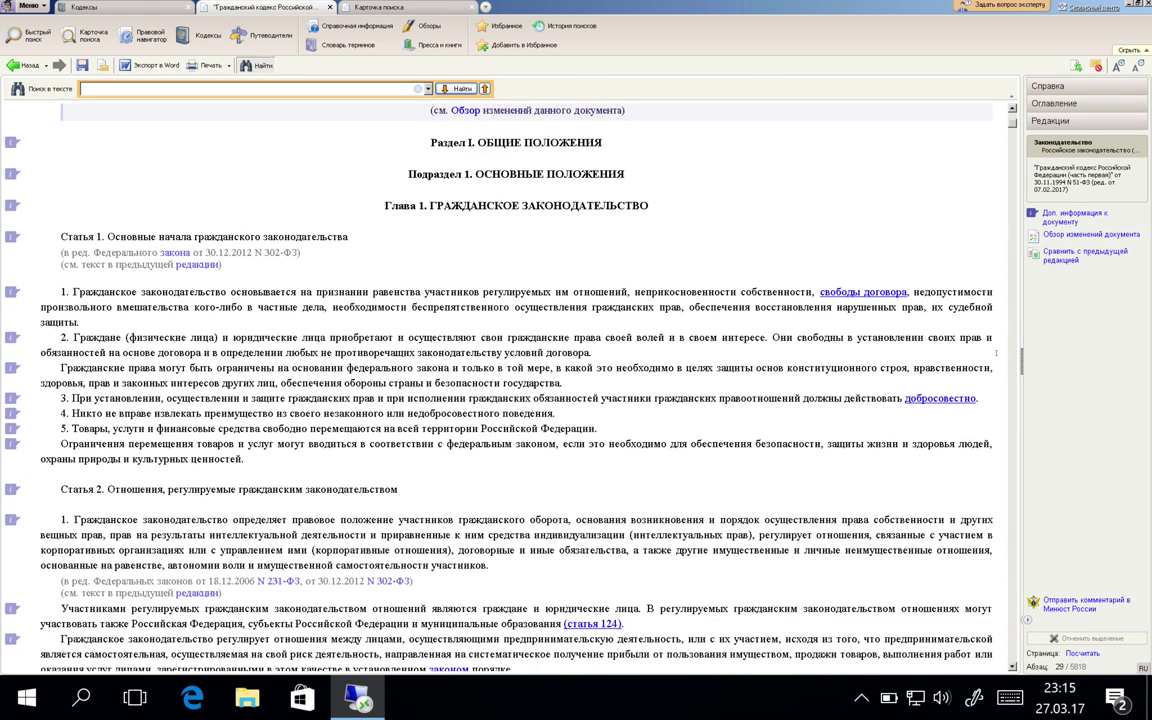
Step: Search the code for "глава 55", extend the search to all documents, and open Глава 55. Простое товарищество in the Civil Code's part two
{"action": "left_click", "coordinate": [258, 88]}
{"action": "type", "text": "гла"}
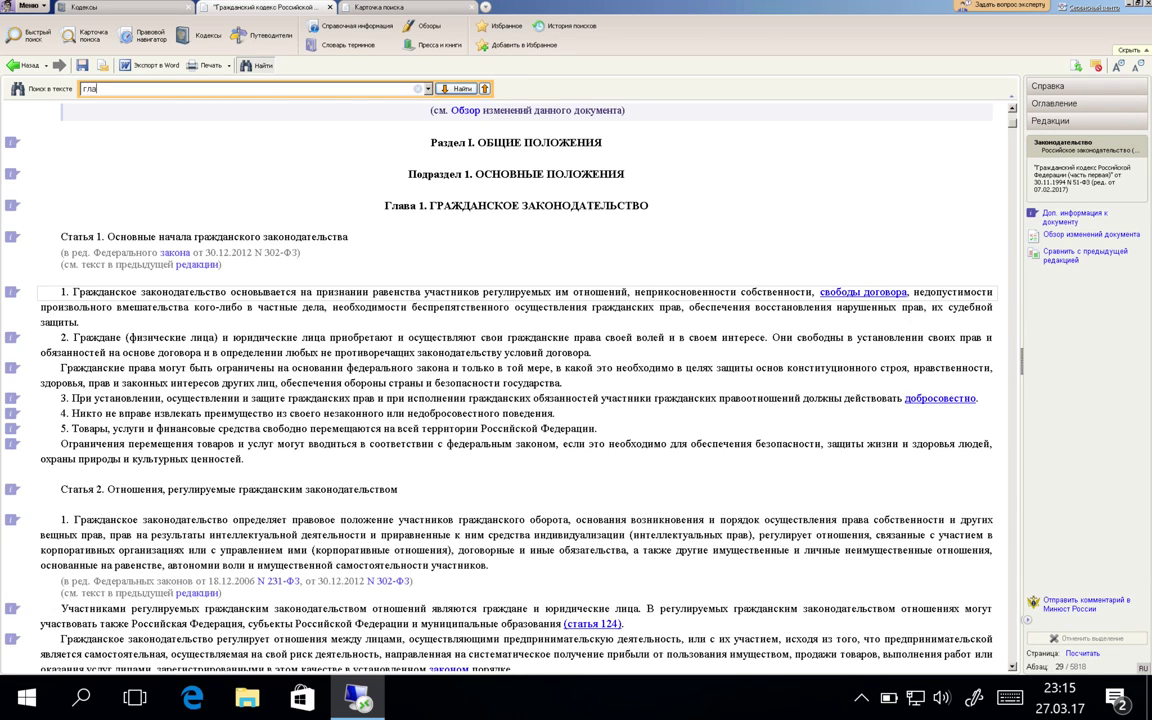
{"action": "type", "text": "ва 55"}
{"action": "key", "text": "Return"}
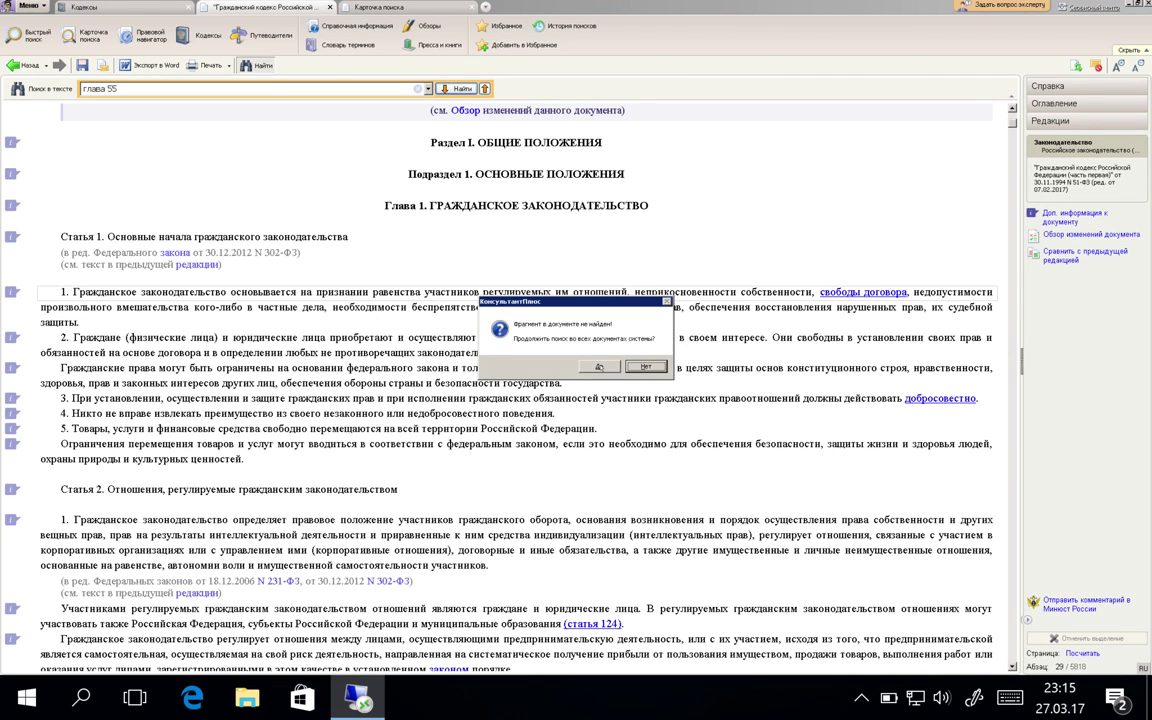
{"action": "left_click", "coordinate": [599, 366]}
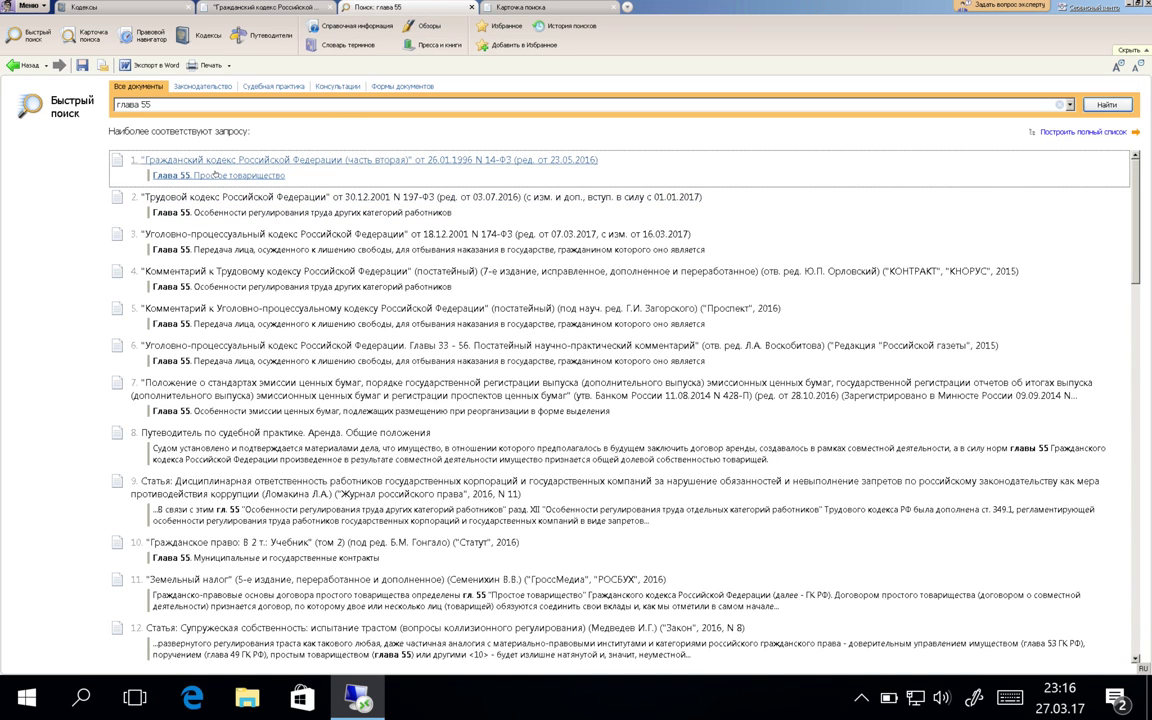
{"action": "left_click", "coordinate": [219, 176]}
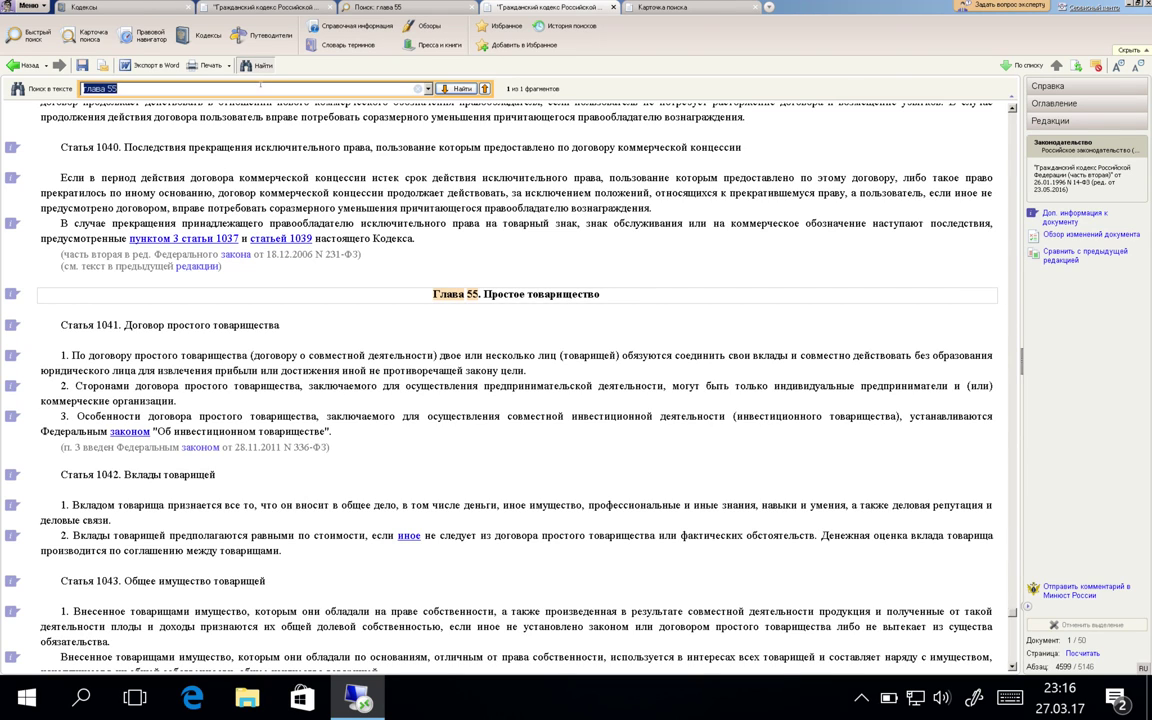
Step: Open Гражданский процессуальный кодекс from the list of codes and display its table of contents
{"action": "left_click", "coordinate": [196, 35]}
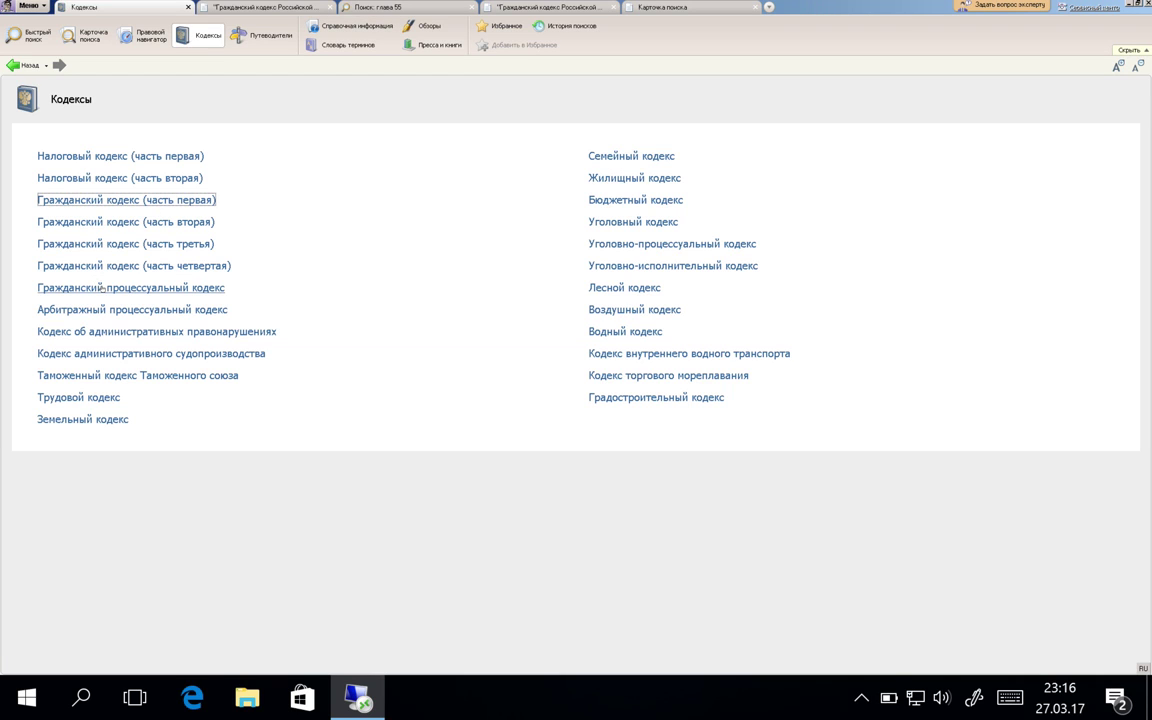
{"action": "left_click", "coordinate": [101, 288]}
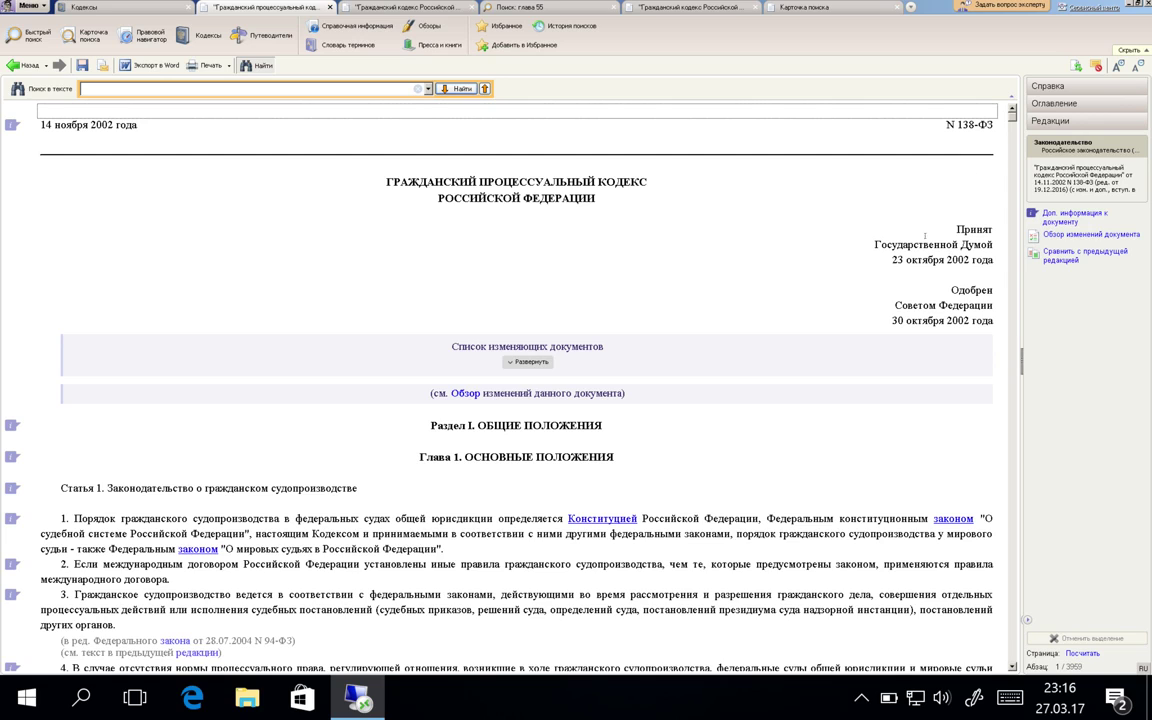
{"action": "left_click", "coordinate": [1054, 103]}
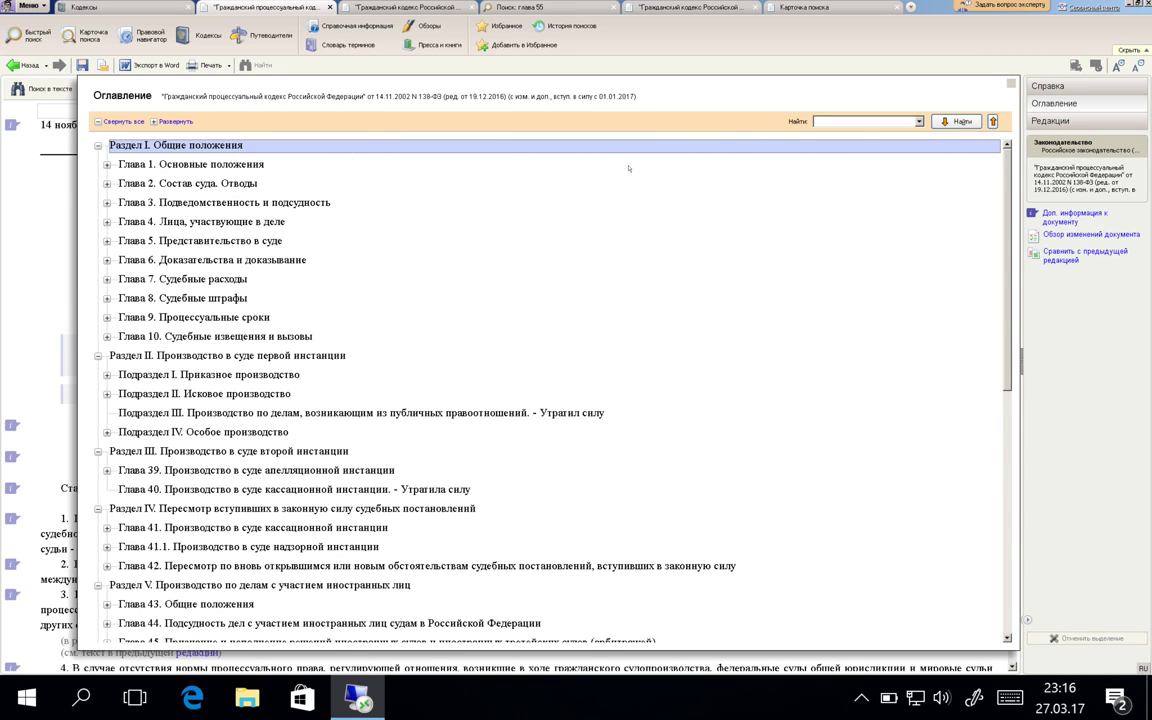
Step: Search the code's table of contents for "глава 55", extending the search to the document text and all documents in the system
{"action": "left_click", "coordinate": [843, 120]}
{"action": "type", "text": "глава 55"}
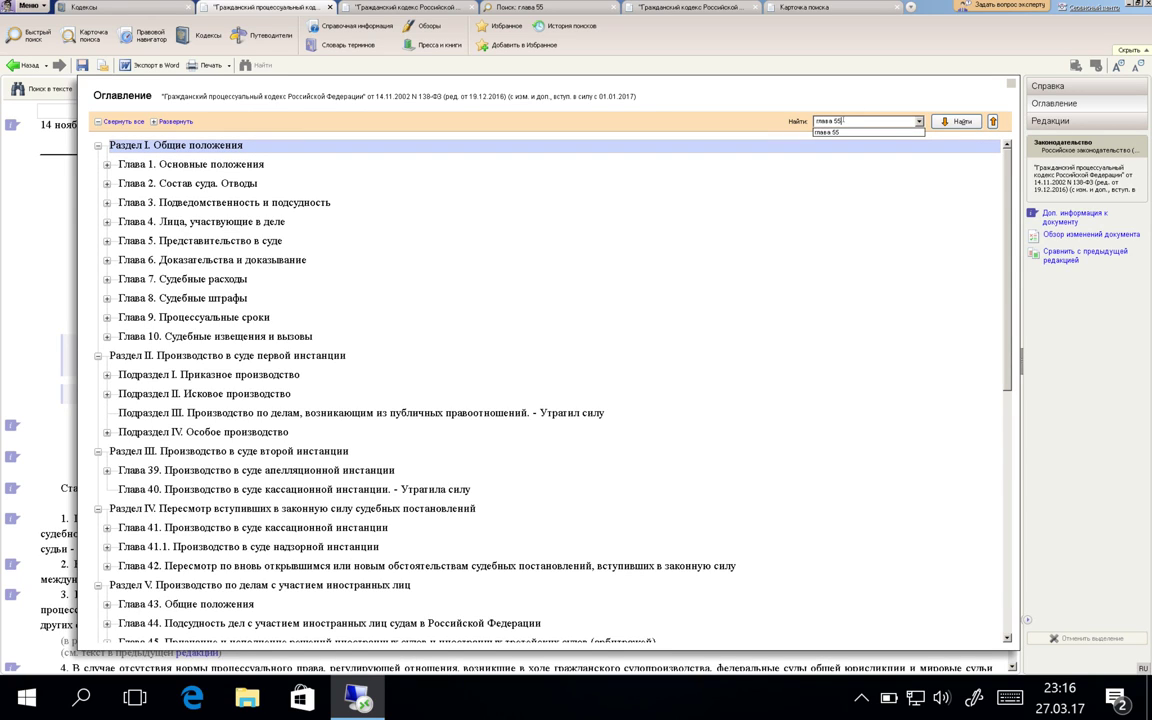
{"action": "key", "text": "Return"}
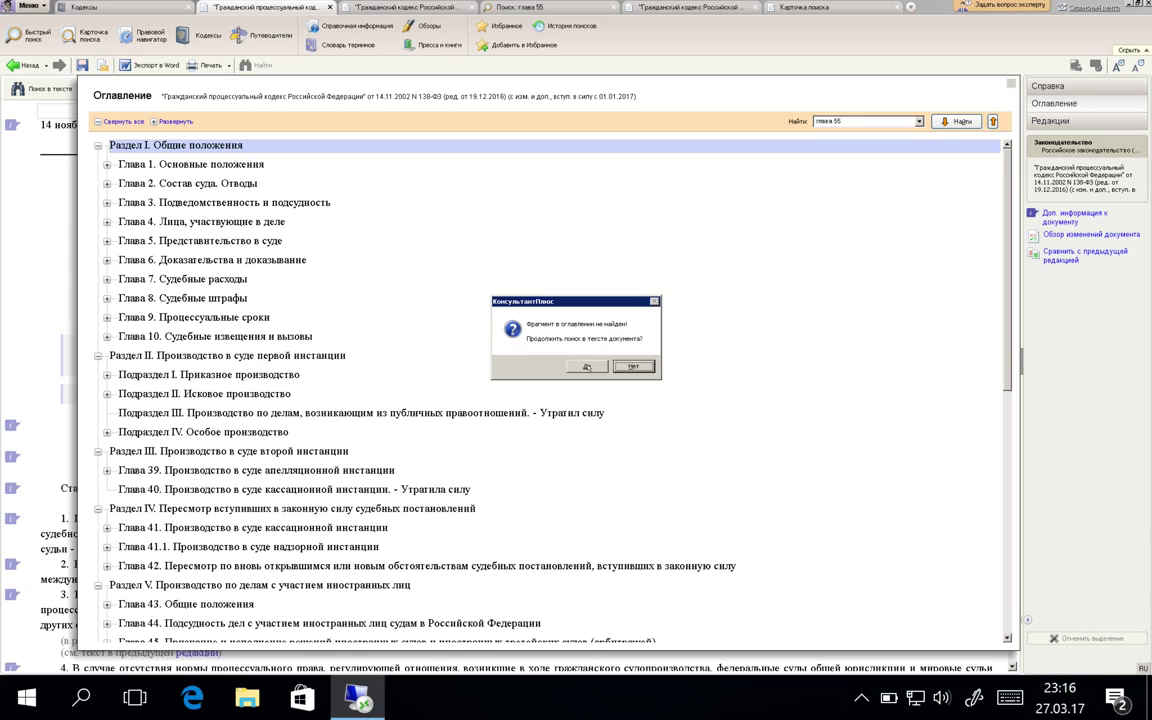
{"action": "left_click", "coordinate": [587, 366]}
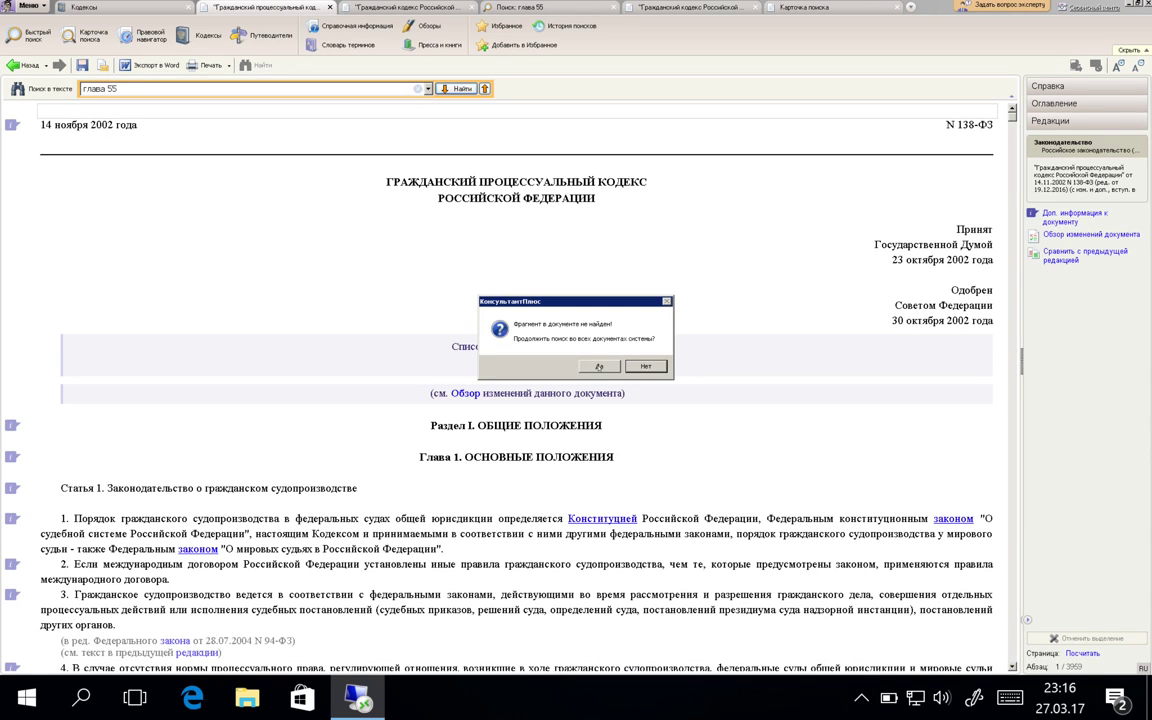
{"action": "left_click", "coordinate": [598, 366]}
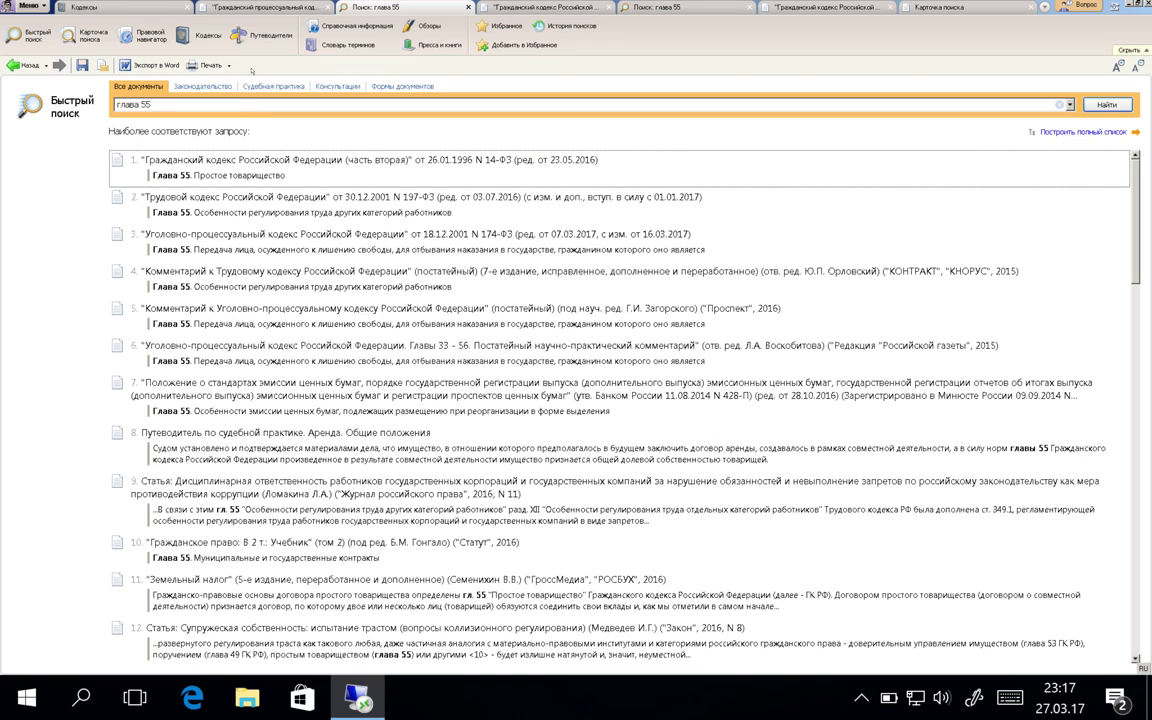
Step: Refine the quick search query to "глава 55 гпк" and run it
{"action": "left_click", "coordinate": [213, 103]}
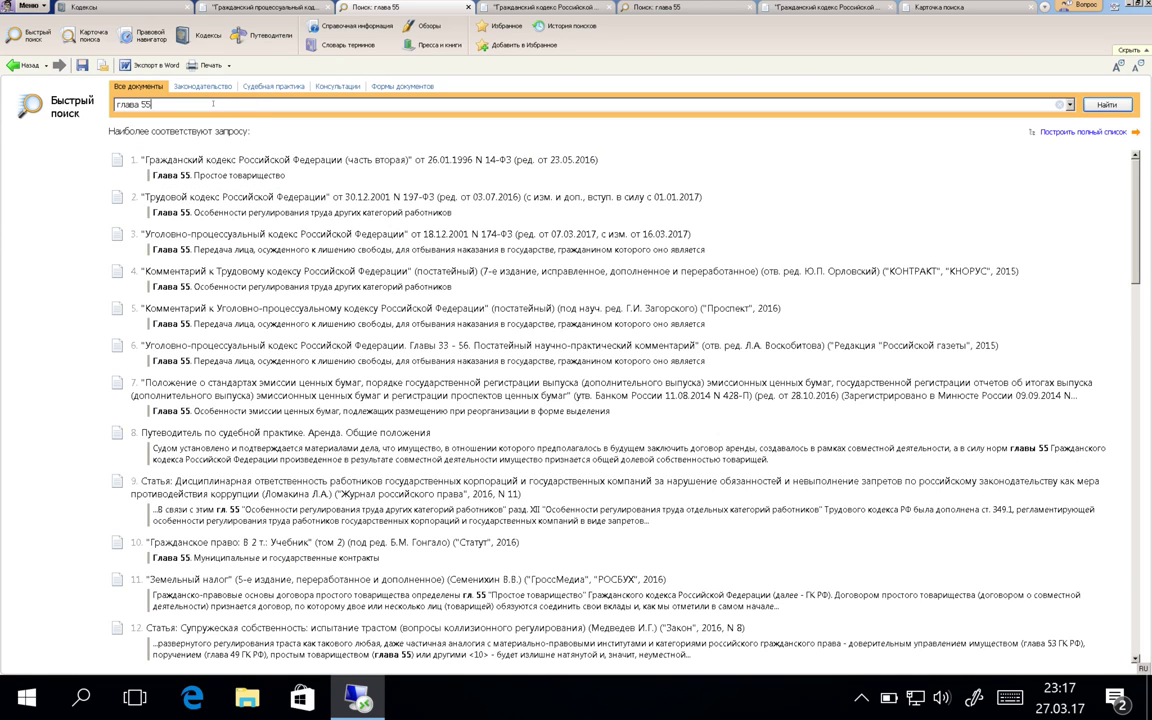
{"action": "type", "text": "гпк"}
{"action": "key", "text": "Return"}
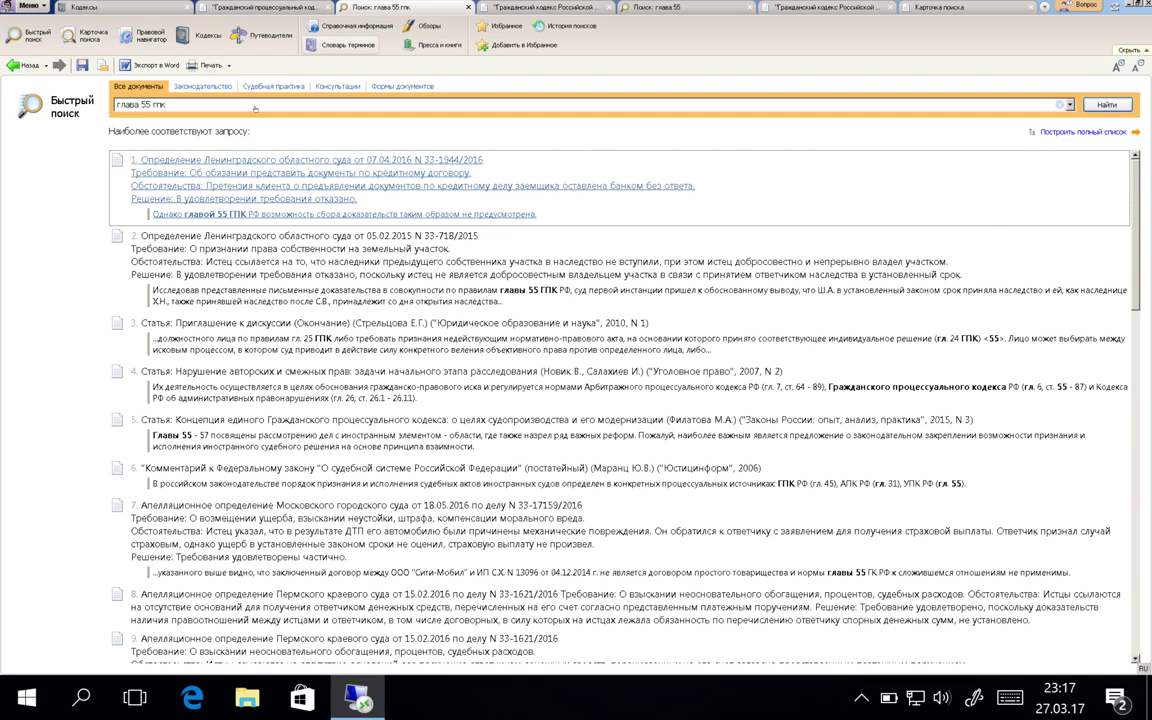
Step: Close the open search results and code documents, keeping Карточка поиска, and return to the list of codes
{"action": "left_click", "coordinate": [467, 7]}
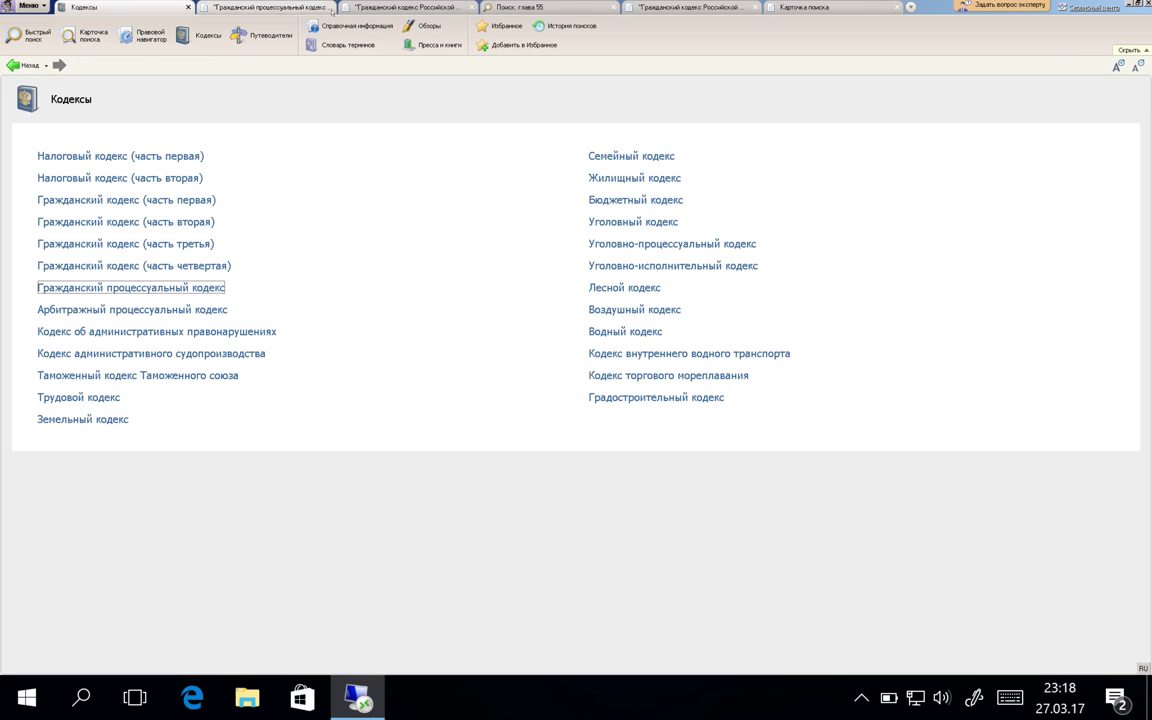
{"action": "left_click", "coordinate": [328, 7]}
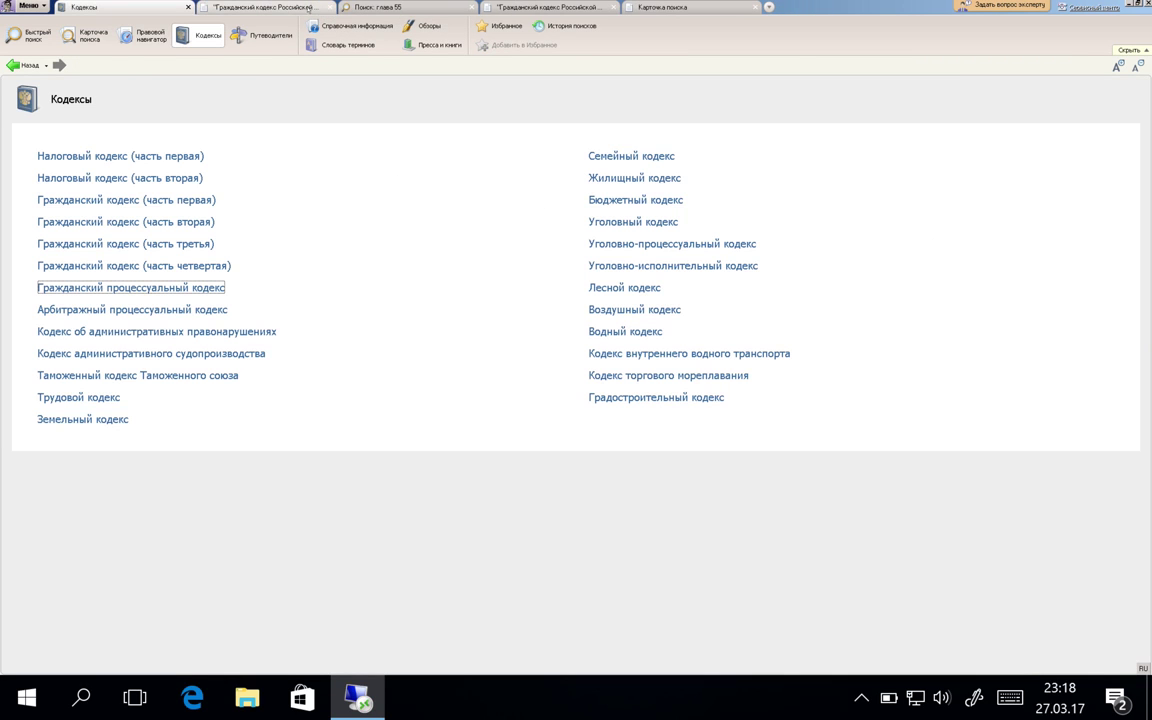
{"action": "left_click", "coordinate": [308, 8]}
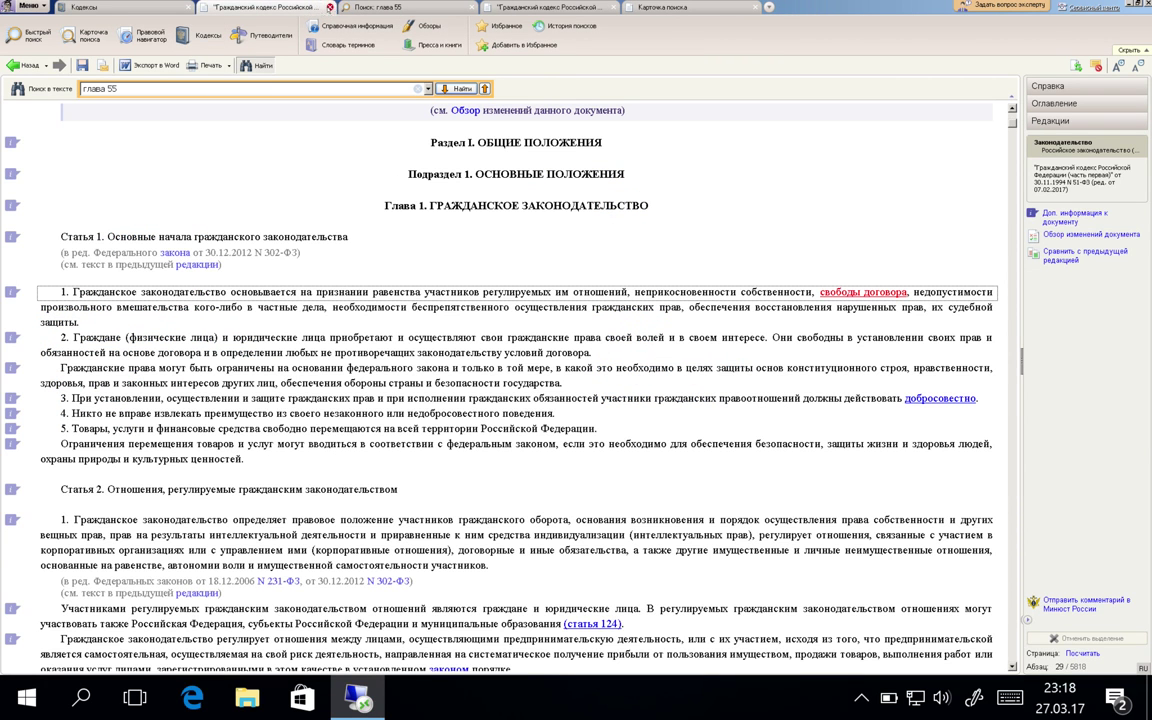
{"action": "left_click", "coordinate": [329, 7]}
{"action": "left_click", "coordinate": [329, 8]}
{"action": "left_click", "coordinate": [331, 8]}
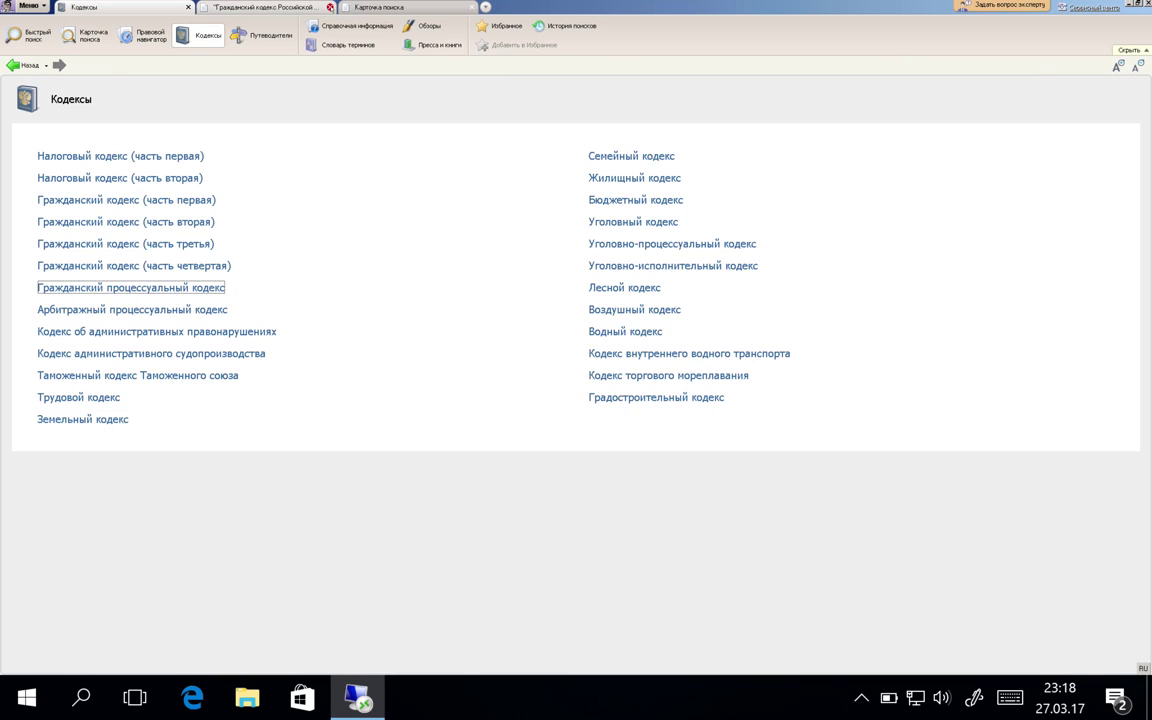
{"action": "left_click", "coordinate": [300, 7]}
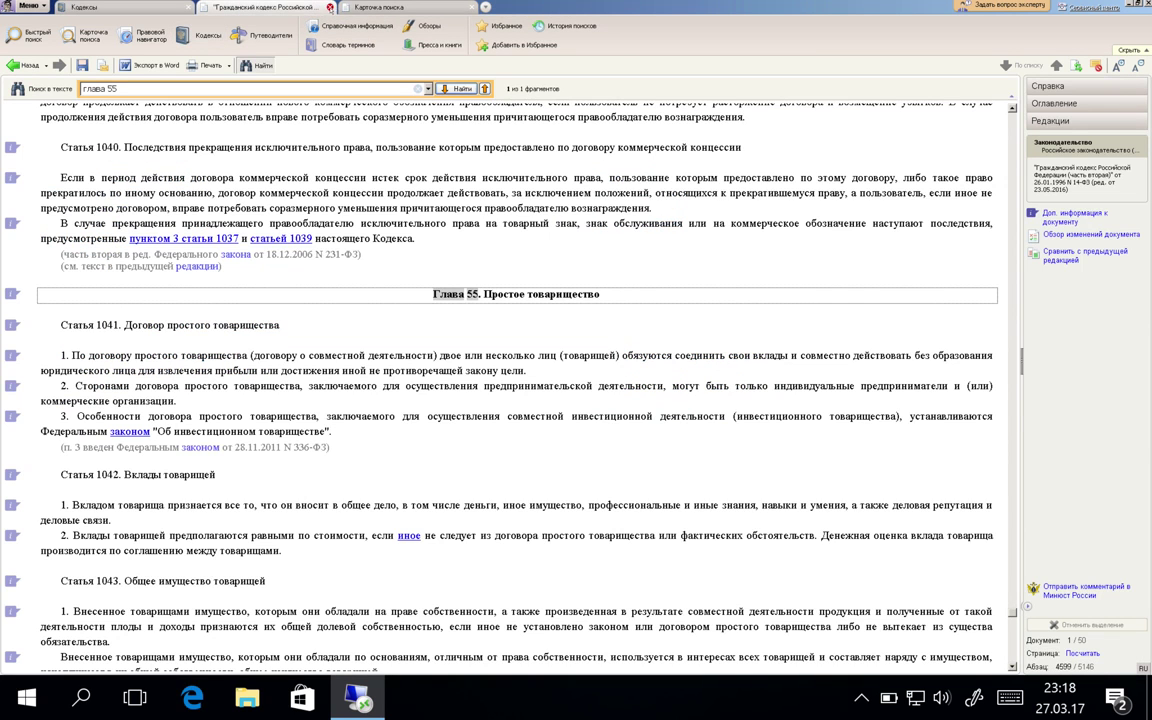
{"action": "left_click", "coordinate": [329, 7]}
{"action": "left_click", "coordinate": [243, 6]}
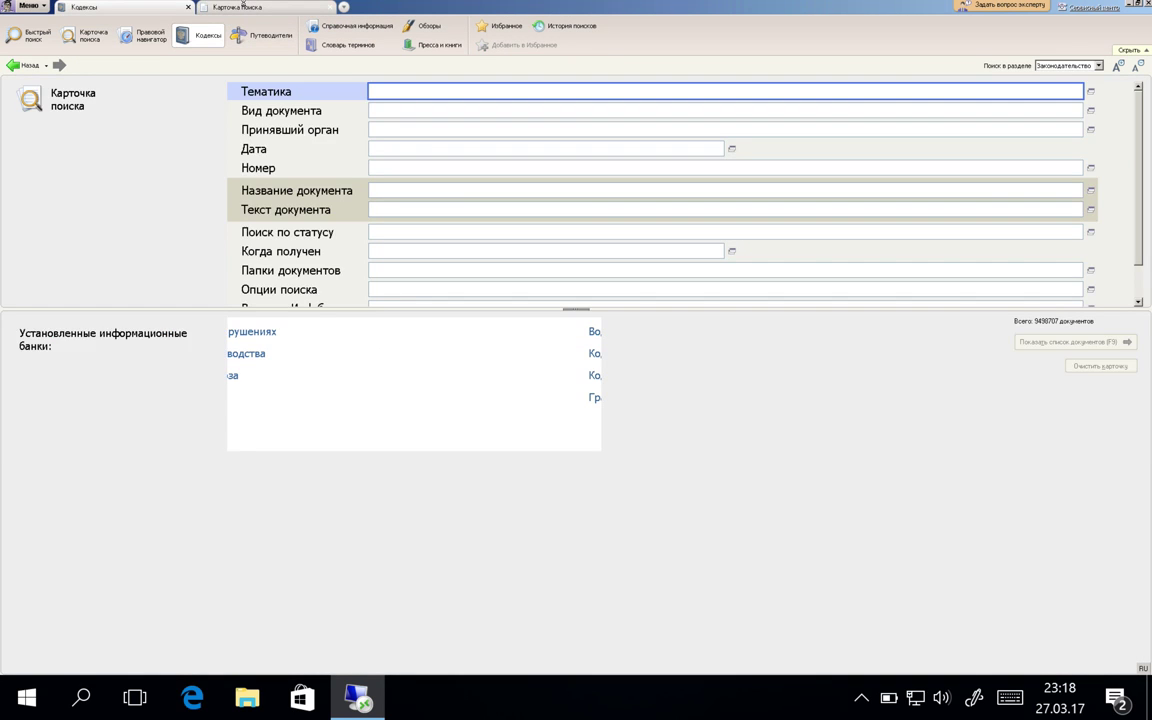
{"action": "left_click", "coordinate": [128, 7]}
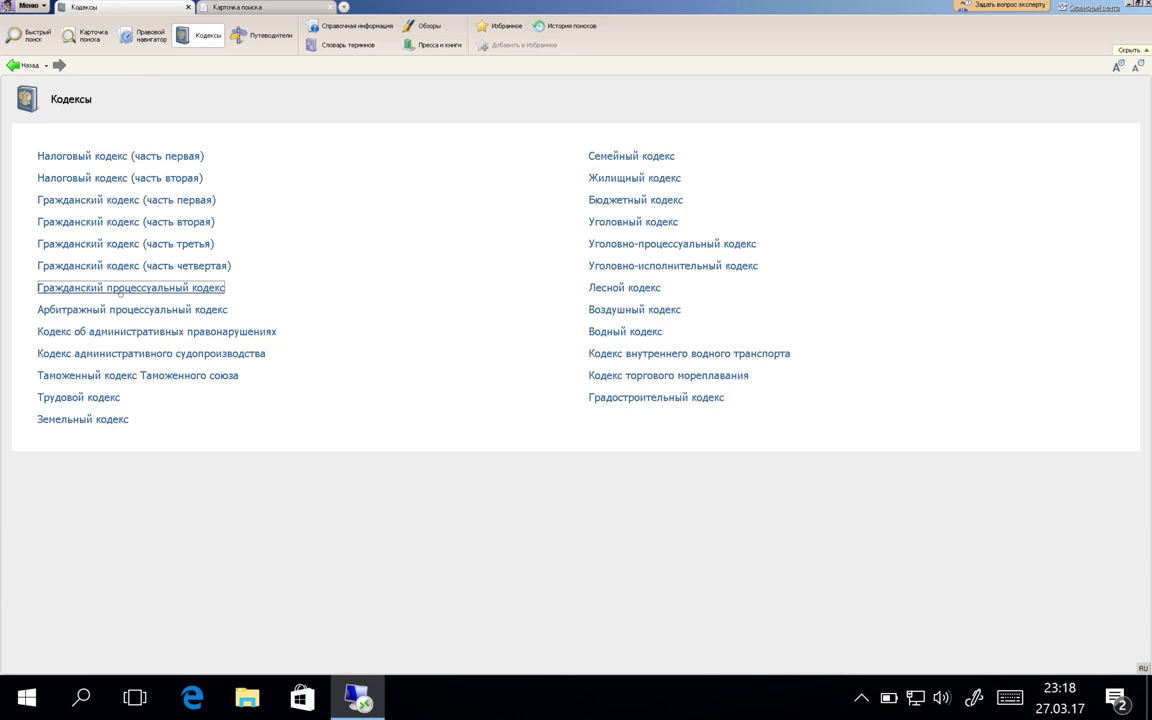
Step: Open Семейный кодекс from the list of codes and search its text for "алименты"
{"action": "left_click", "coordinate": [119, 288]}
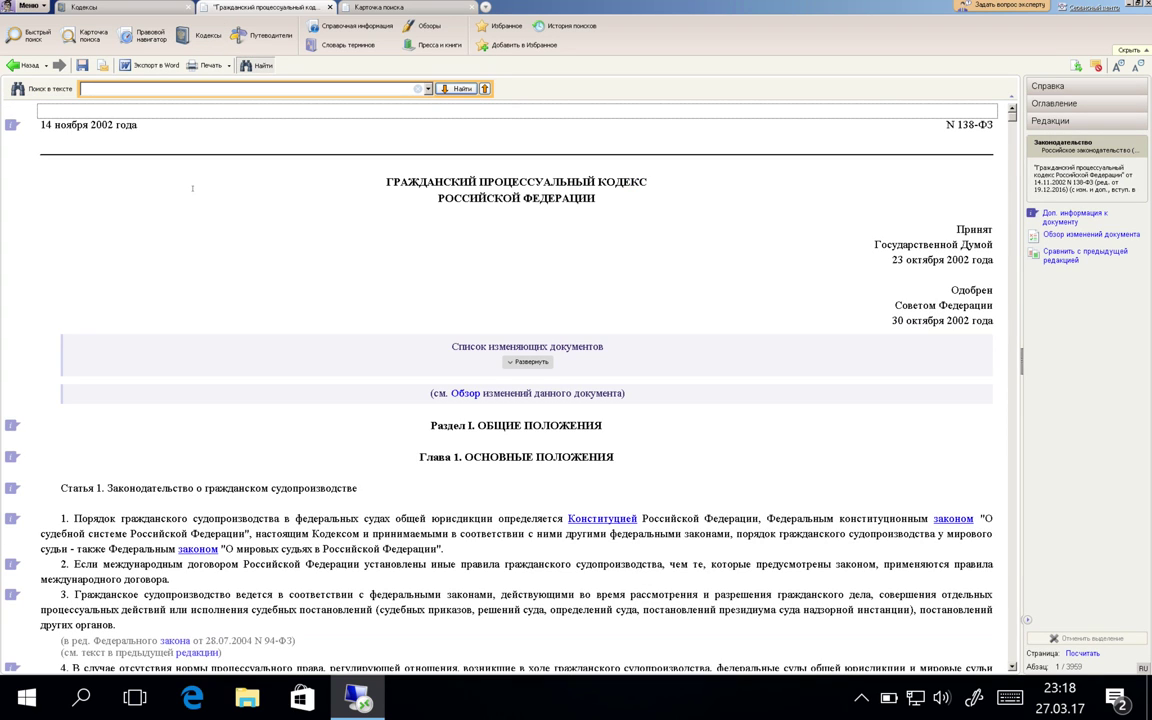
{"action": "left_click", "coordinate": [25, 65]}
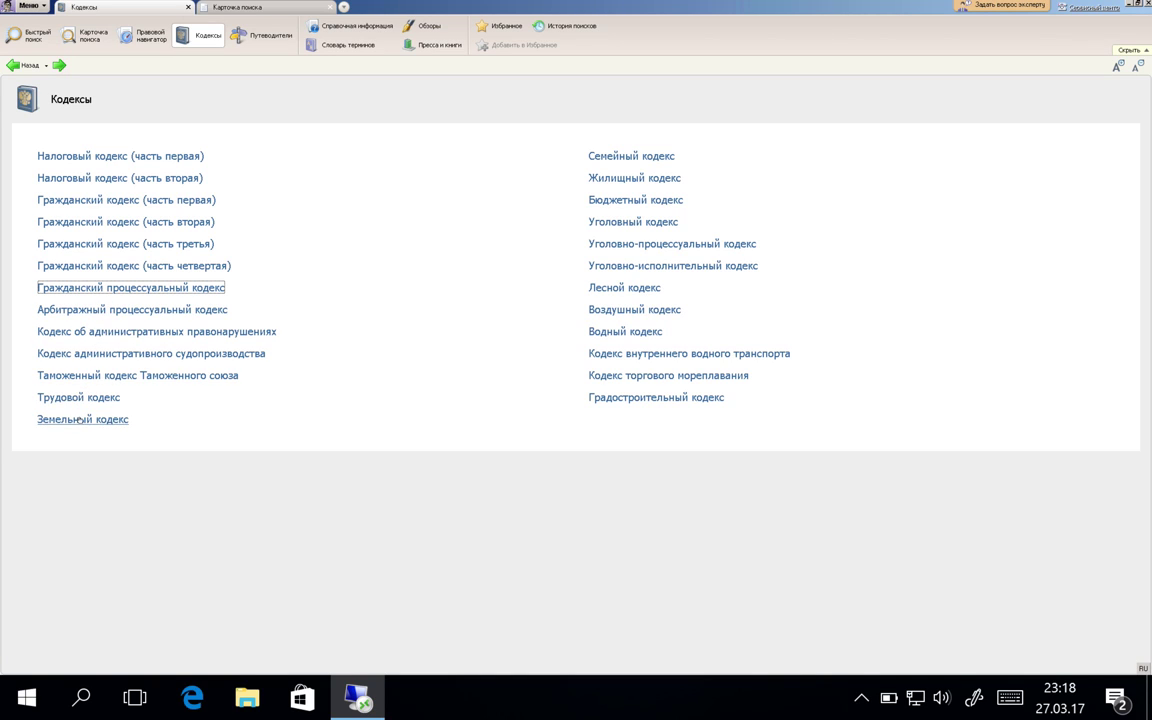
{"action": "left_click", "coordinate": [603, 155]}
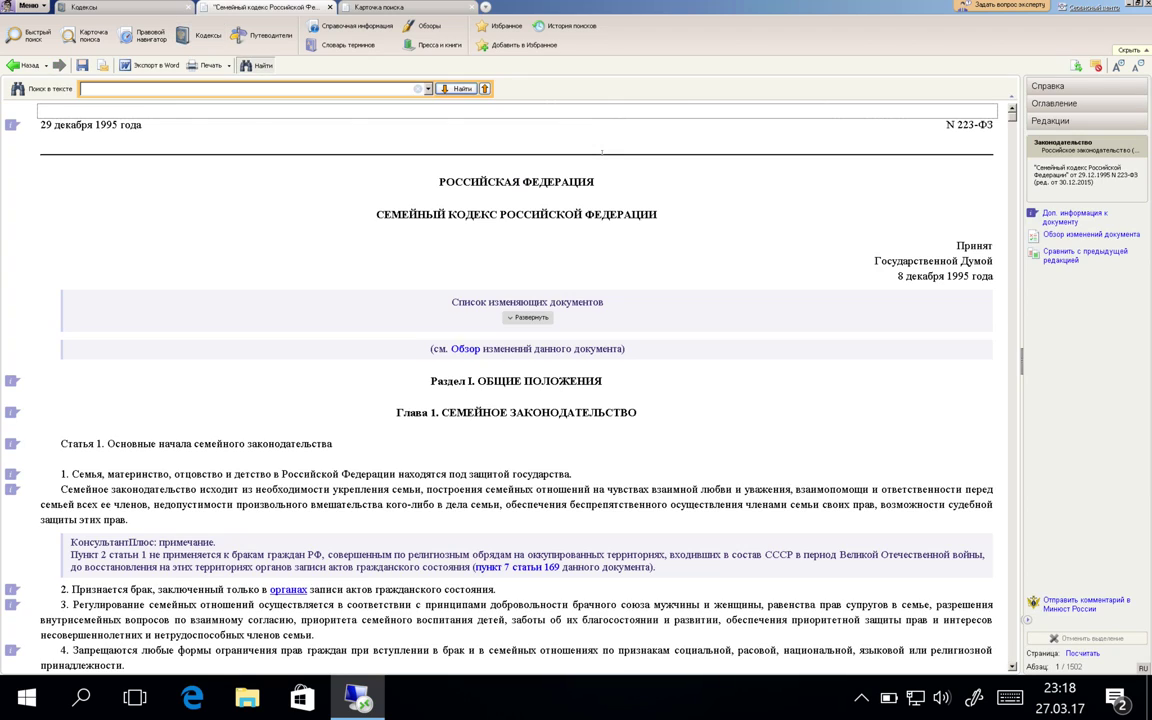
{"action": "left_click", "coordinate": [127, 88]}
{"action": "type", "text": "а"}
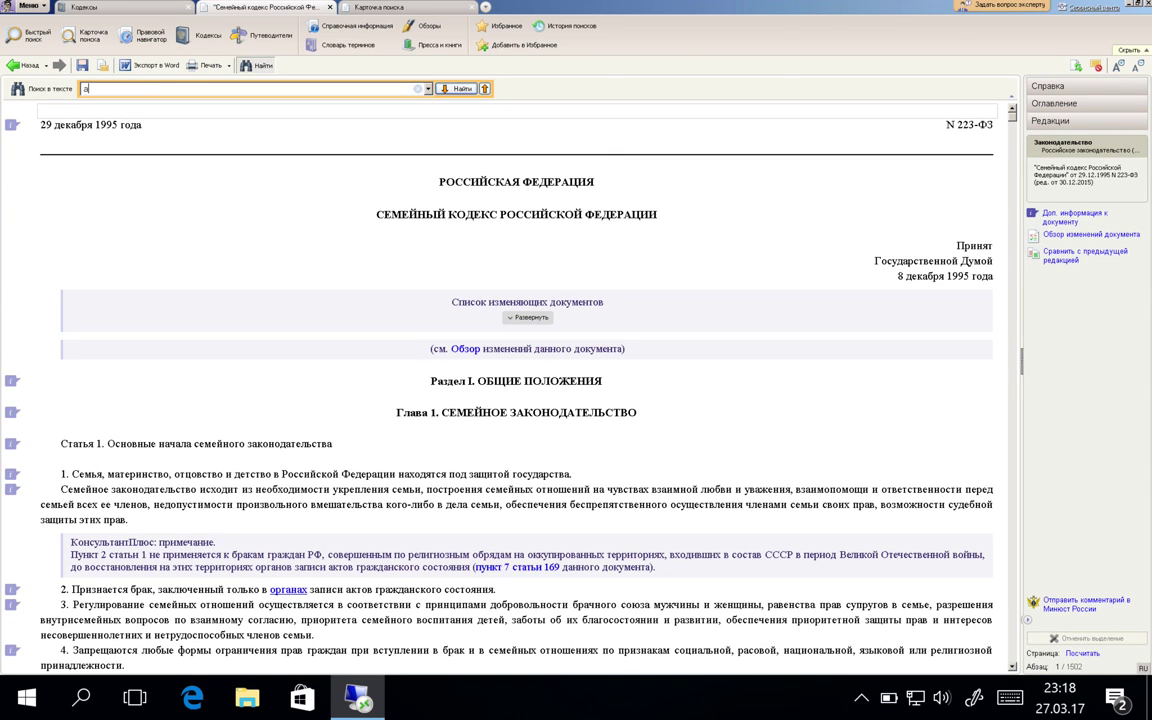
{"action": "type", "text": "лименты"}
{"action": "key", "text": "Return"}
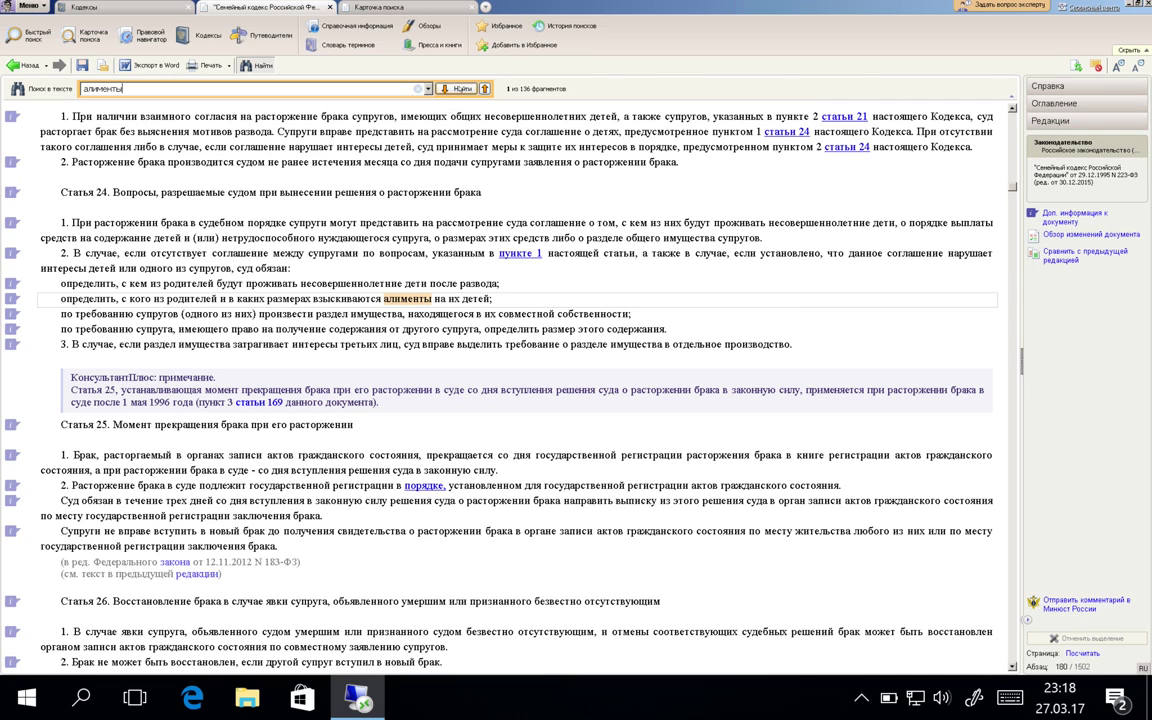
Step: Step forward through the matches for "алименты" as far as the one in Статья 70
{"action": "left_click", "coordinate": [461, 89]}
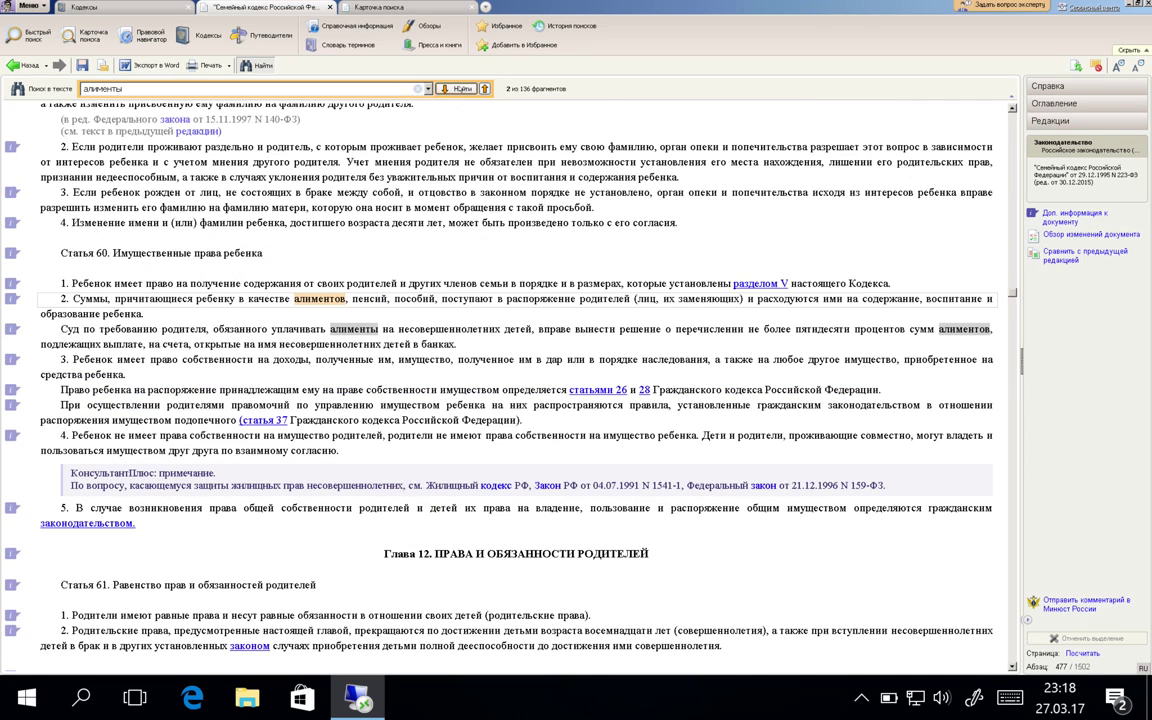
{"action": "left_click", "coordinate": [462, 89]}
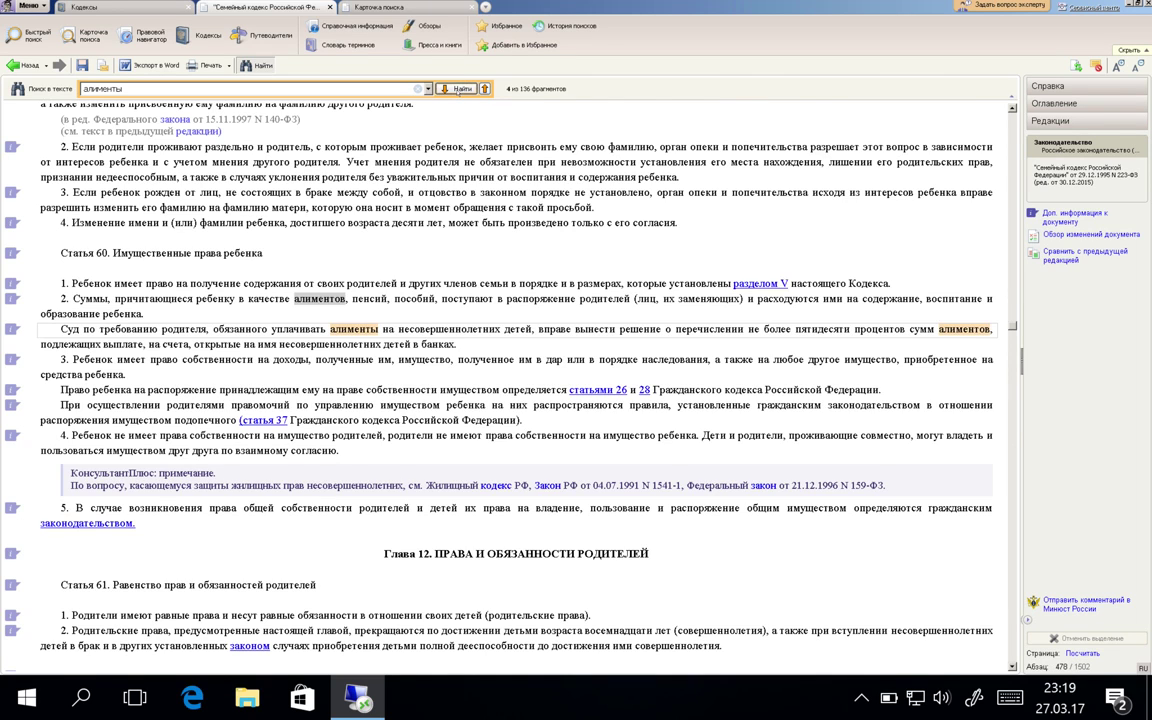
{"action": "left_click", "coordinate": [462, 89]}
{"action": "left_click", "coordinate": [462, 89]}
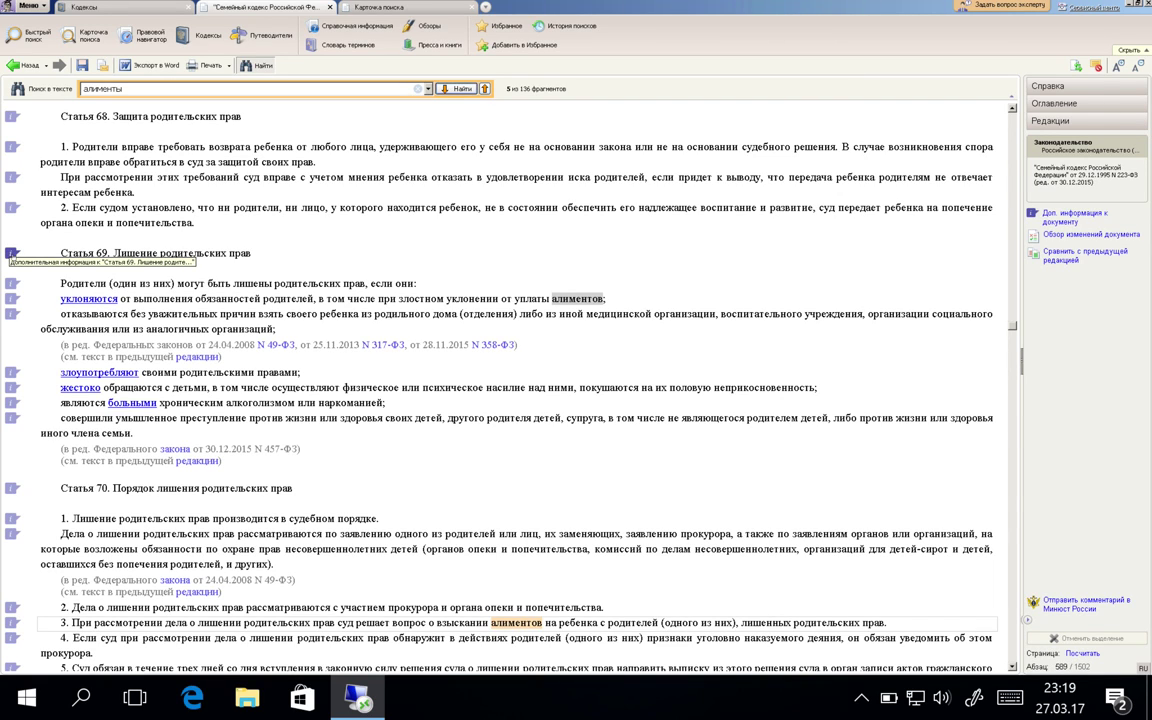
Step: Open the additional information for Статья 69. Лишение родительских прав and view its Юридическая пресса and Деловые бумаги lists
{"action": "left_click", "coordinate": [12, 254]}
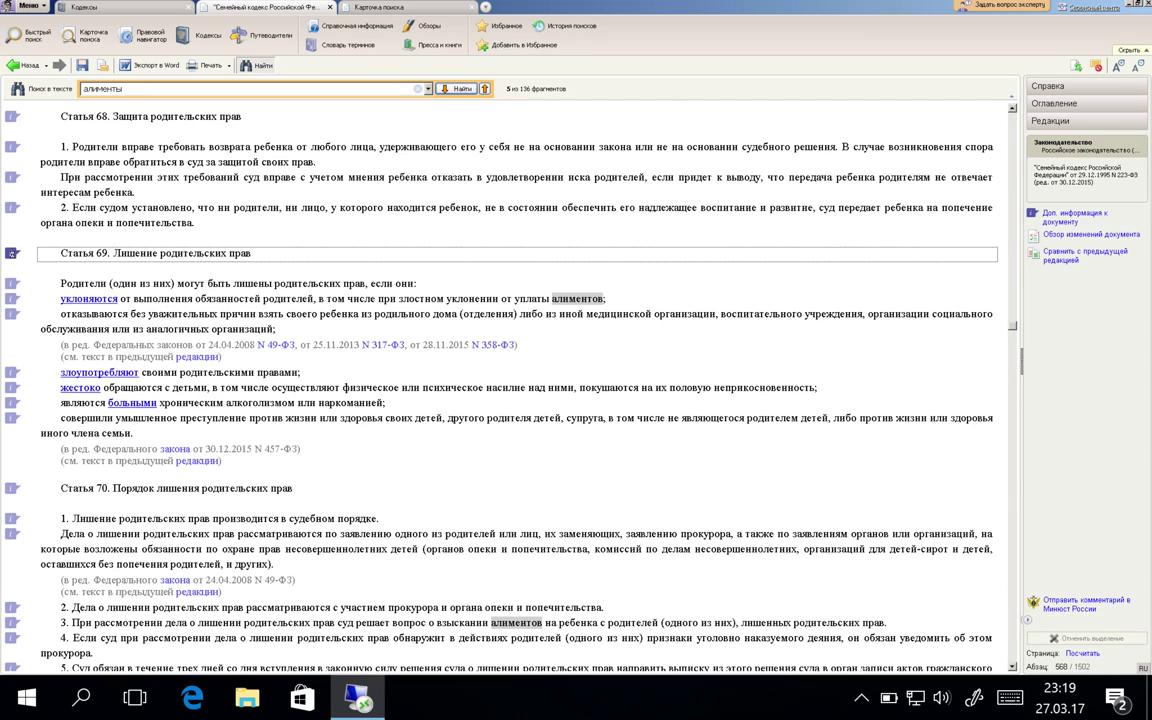
{"action": "left_click", "coordinate": [12, 254]}
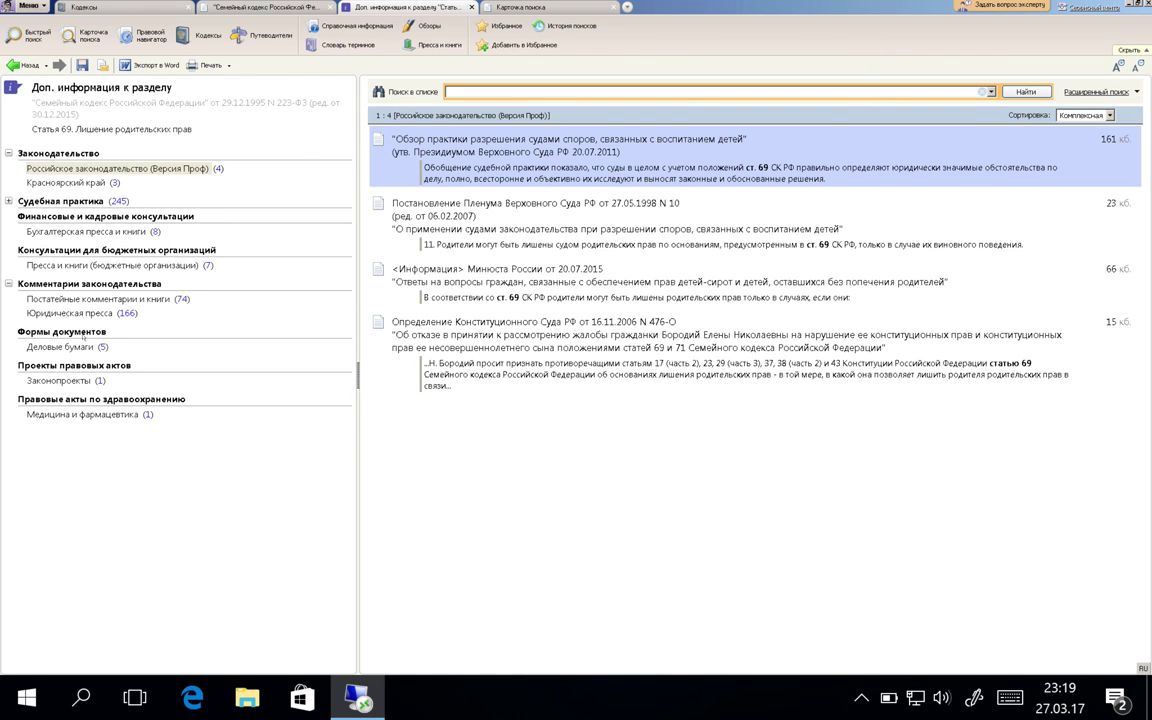
{"action": "left_click", "coordinate": [70, 313]}
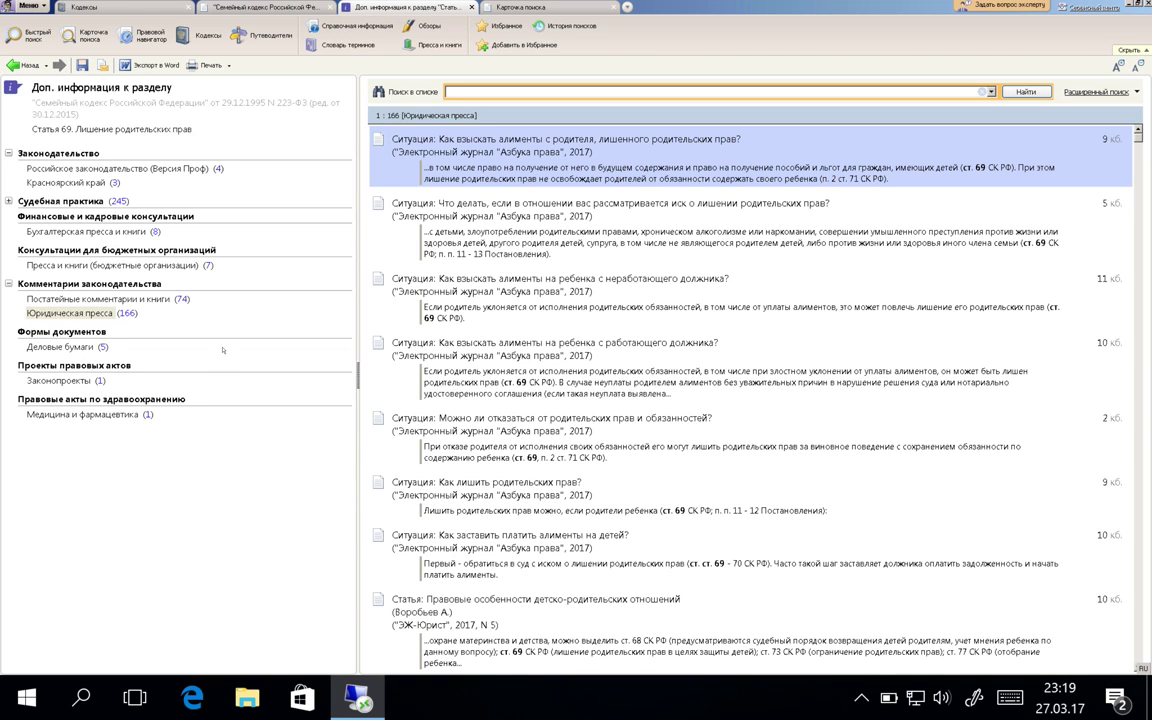
{"action": "left_click", "coordinate": [62, 347]}
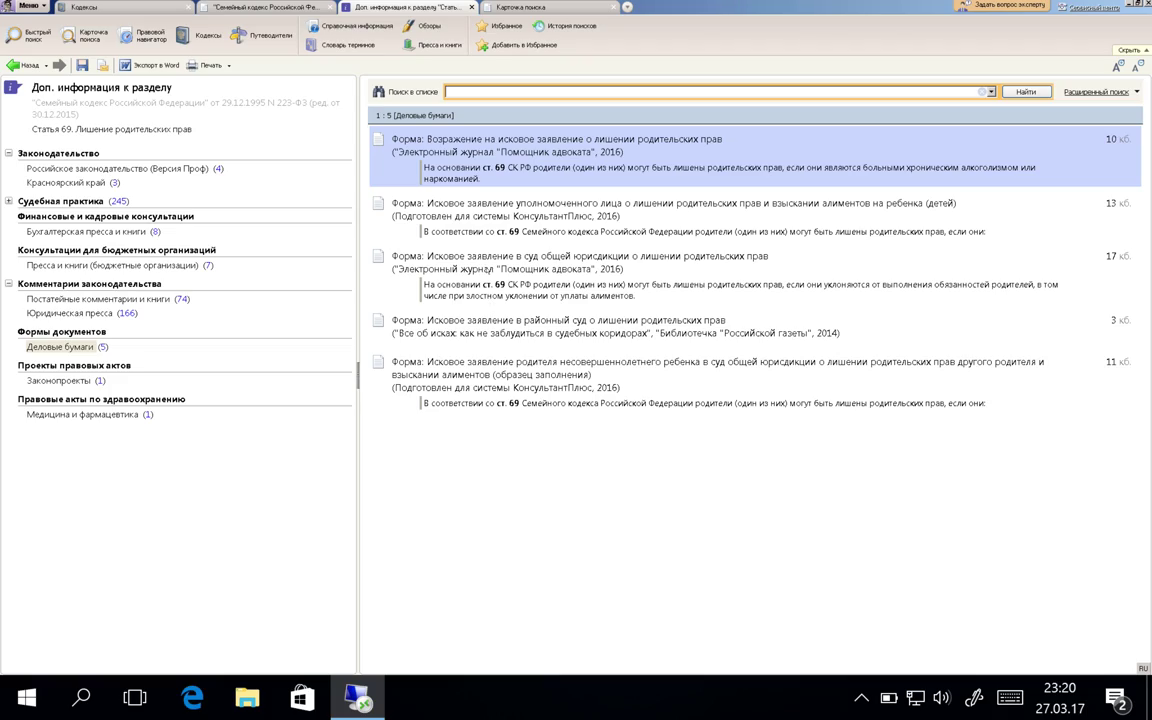
Step: Open the form Возражение на исковое заявление о лишении родительских прав and look through its header and body
{"action": "left_click", "coordinate": [426, 140]}
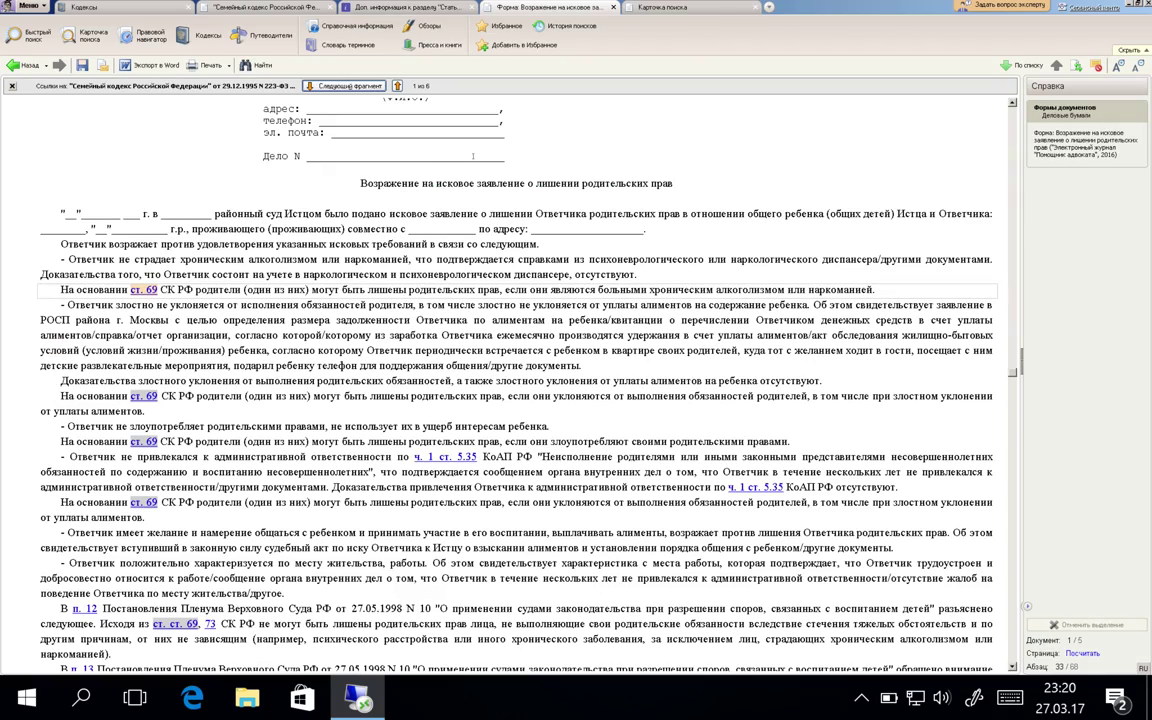
{"action": "scroll", "coordinate": [349, 273], "scroll_direction": "up", "scroll_amount": 4}
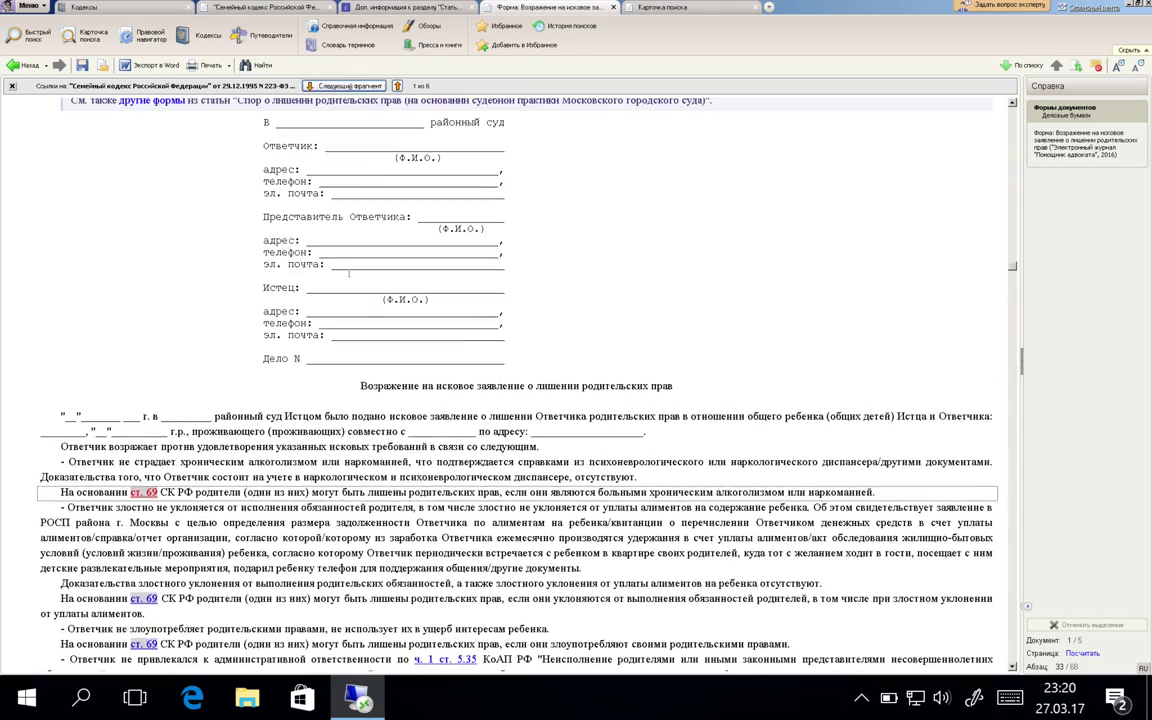
{"action": "scroll", "coordinate": [349, 273], "scroll_direction": "down", "scroll_amount": 12}
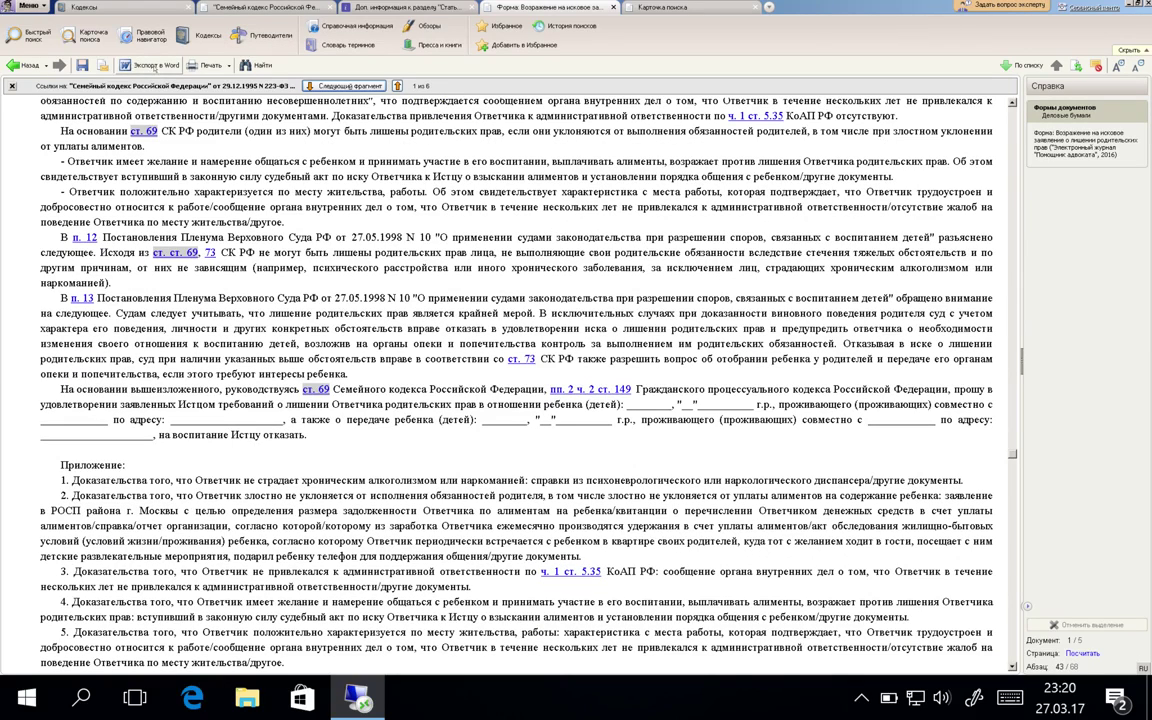
Step: Export the form to Word and close the exported document without saving it
{"action": "left_click", "coordinate": [148, 65]}
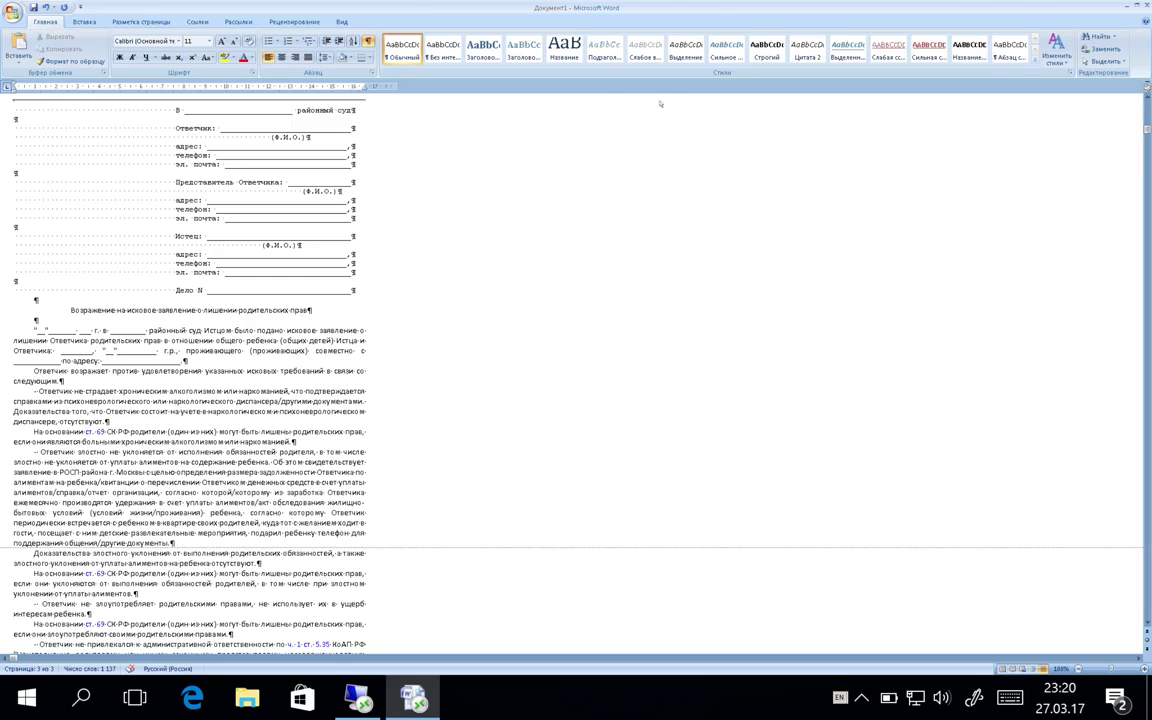
{"action": "key", "text": "alt+F4"}
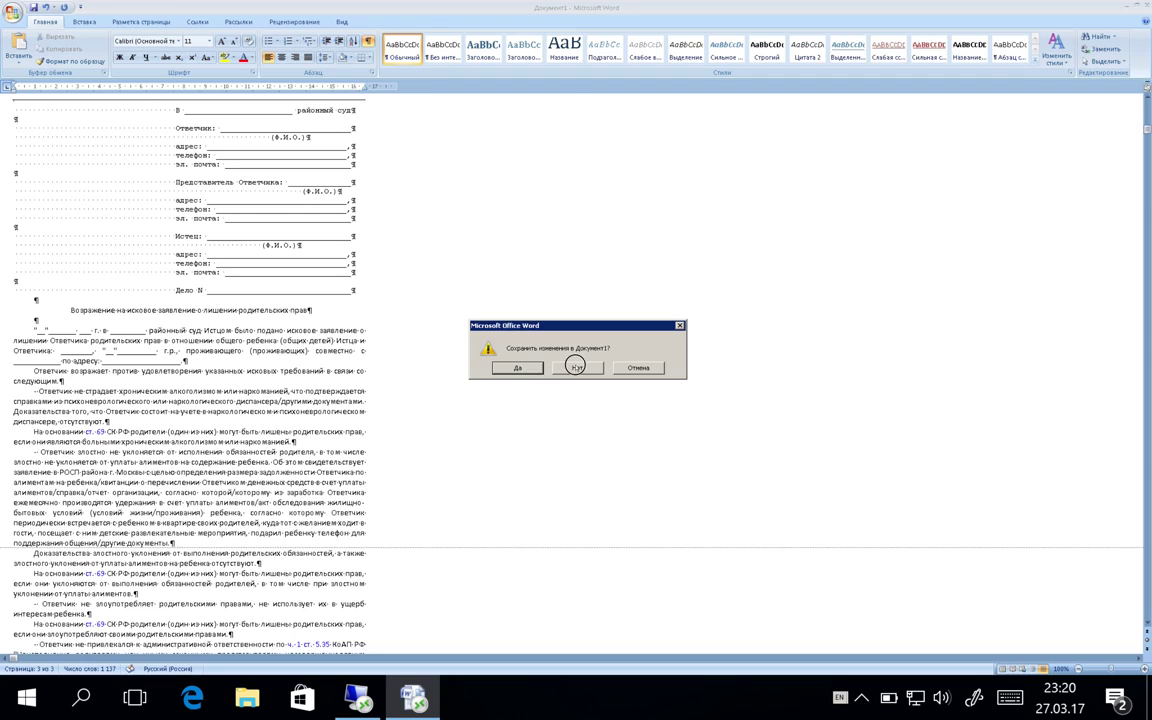
{"action": "left_click", "coordinate": [577, 368]}
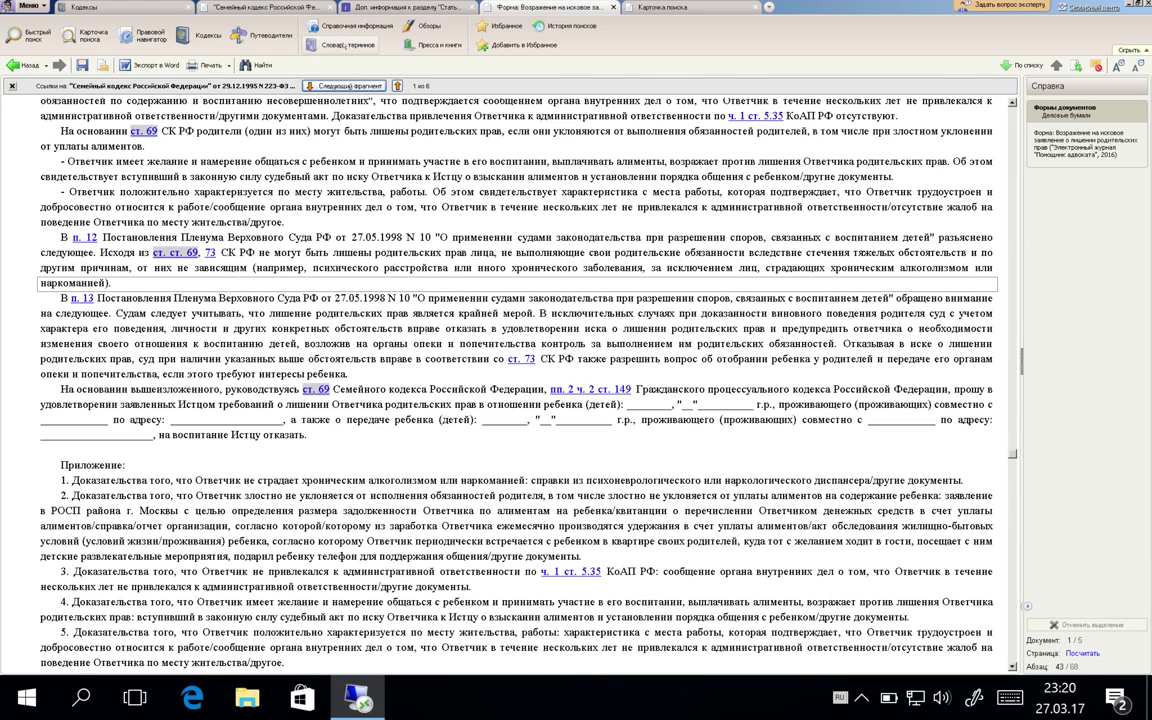
Step: Select the word "Доказательства" in the form's text and clear the selection
{"action": "double_click", "coordinate": [345, 115]}
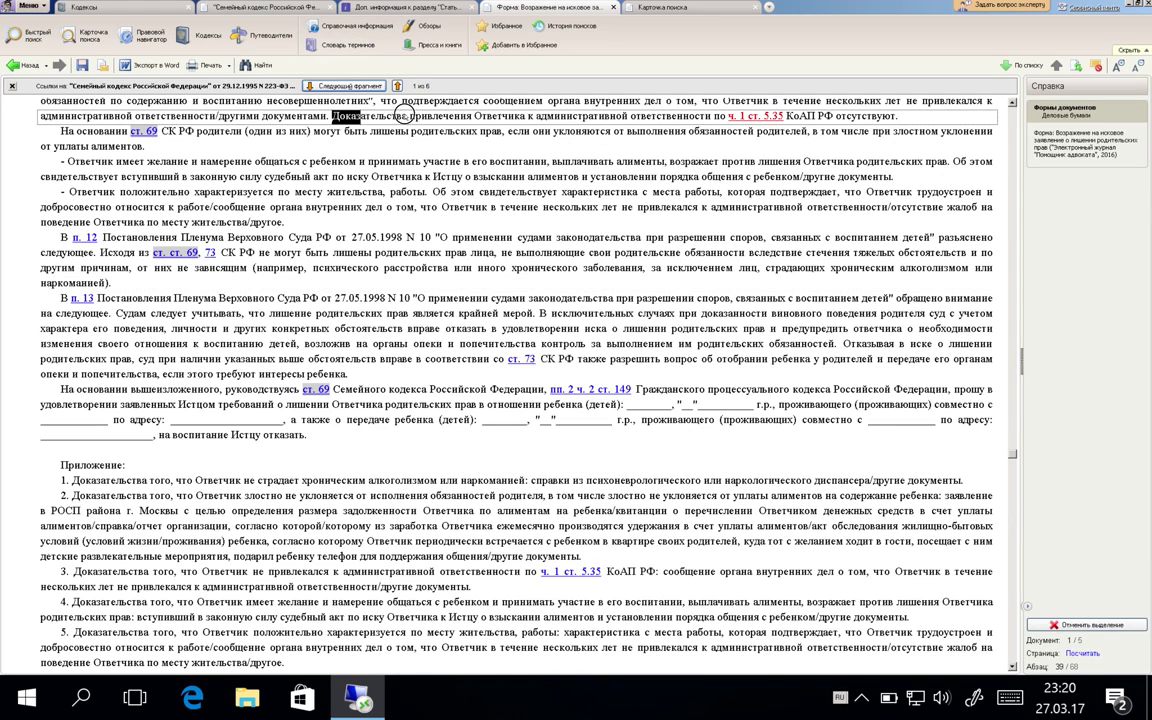
{"action": "left_click", "coordinate": [362, 146]}
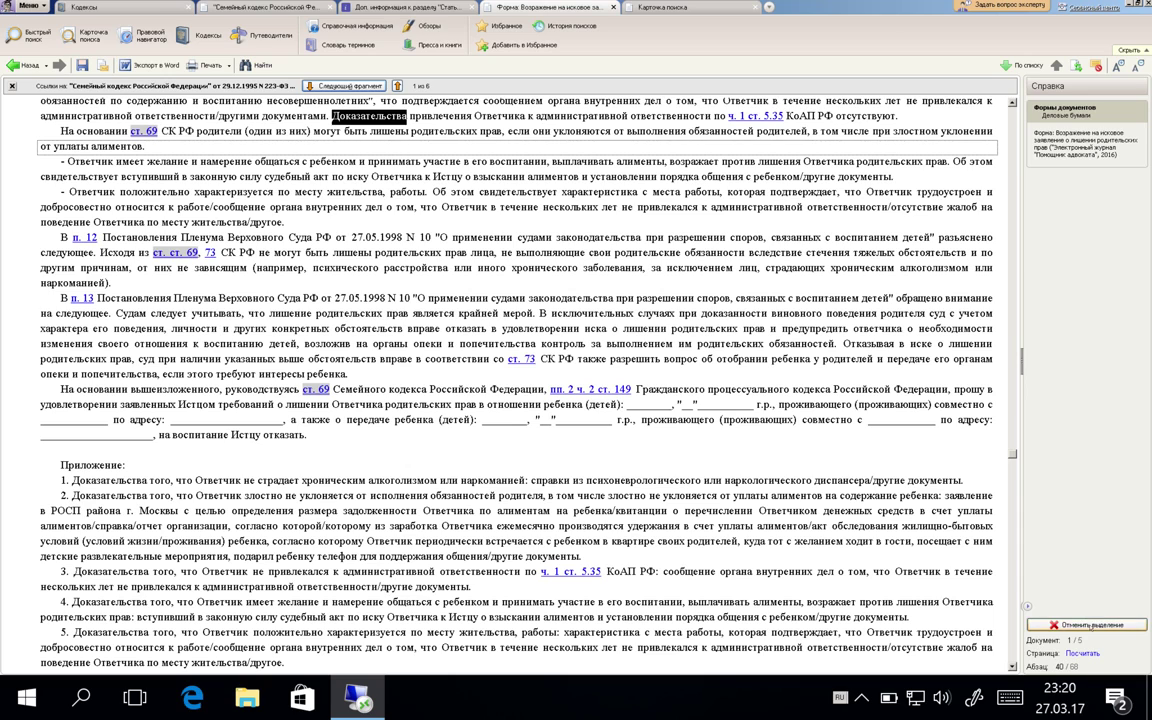
{"action": "left_click", "coordinate": [1085, 624]}
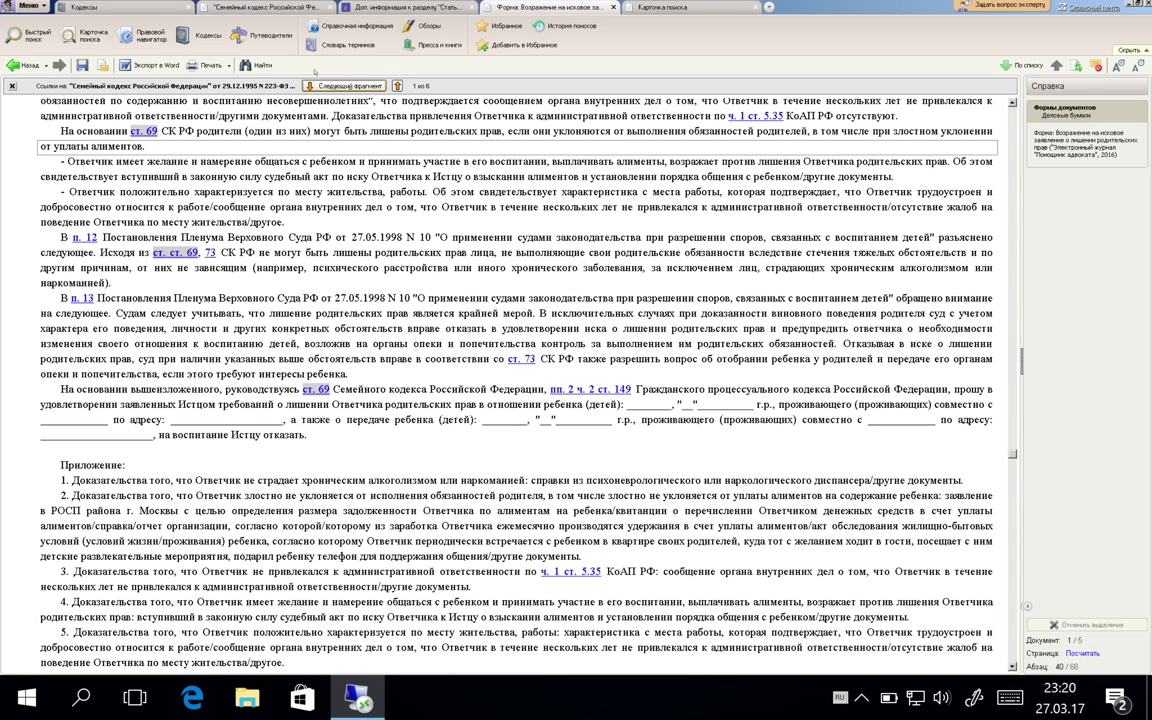
Step: Look up the terms "алименты" and "вексель" in the Словарь терминов
{"action": "left_click", "coordinate": [330, 45]}
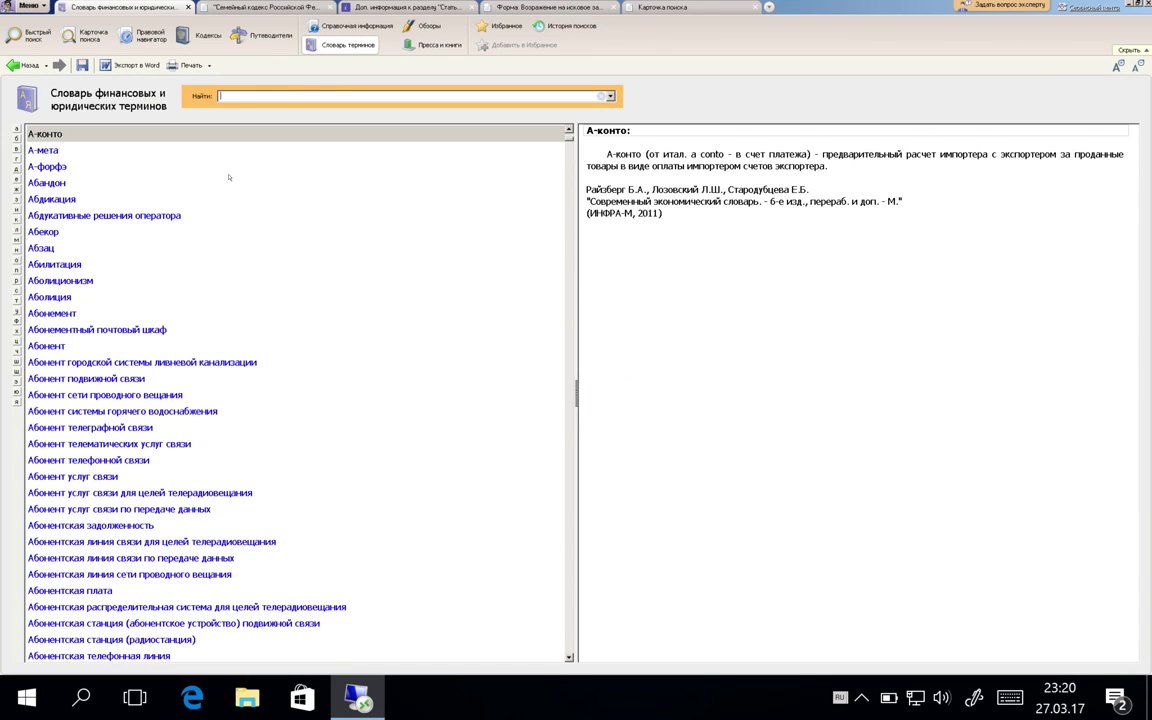
{"action": "type", "text": "алименты"}
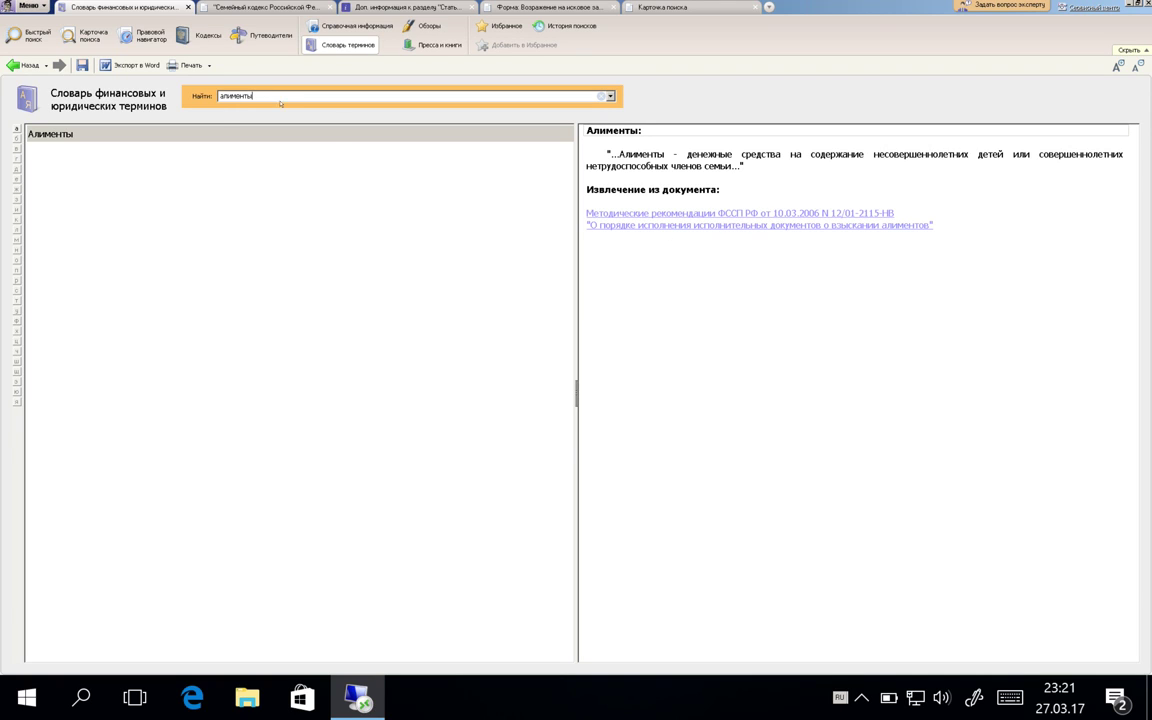
{"action": "left_click_drag", "start_coordinate": [265, 96], "coordinate": [190, 97]}
{"action": "type", "text": "вексель"}
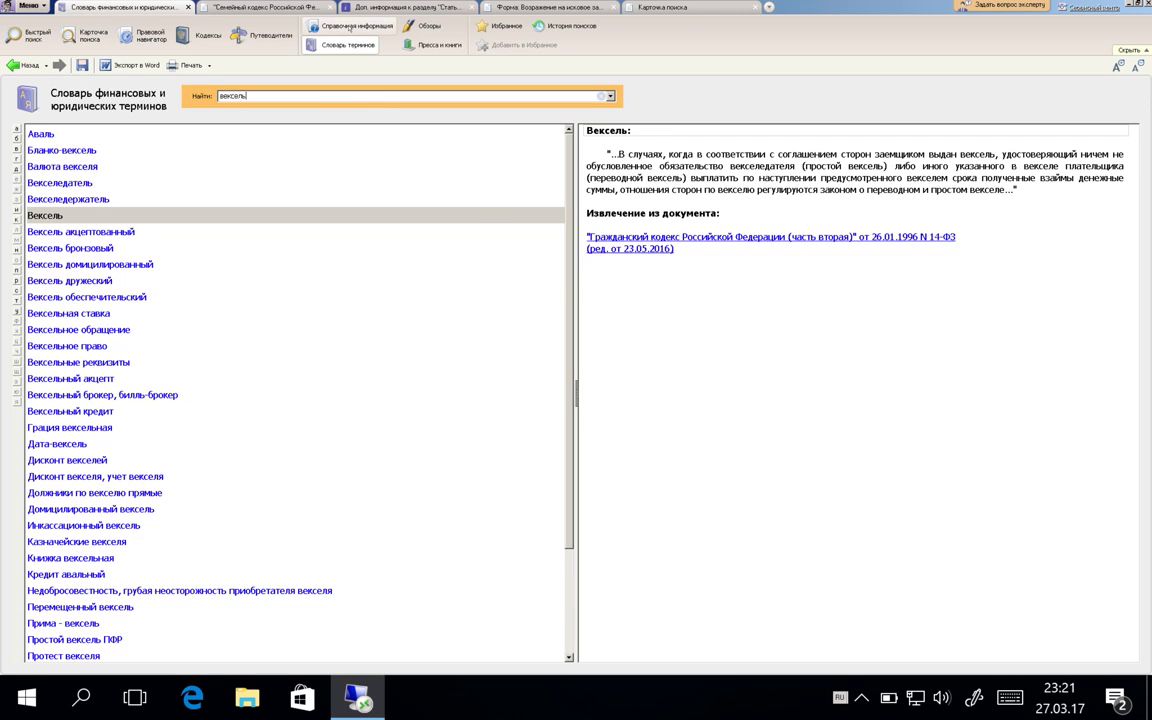
Step: Open Пресса и книги and look through the beginning of the list of periodicals, returning to its first entry
{"action": "left_click", "coordinate": [430, 47]}
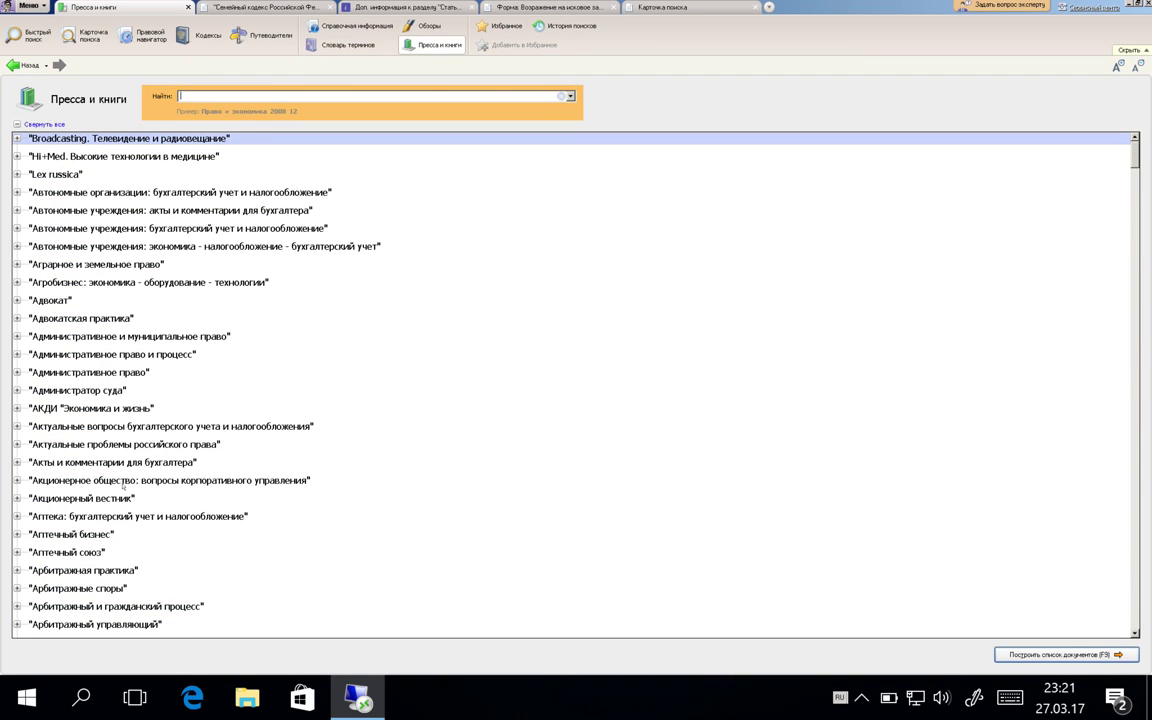
{"action": "key", "text": "Down"}
{"action": "key", "text": "Down"}
{"action": "key", "text": "Down"}
{"action": "key", "text": "Down"}
{"action": "key", "text": "Down"}
{"action": "key", "text": "Down"}
{"action": "key", "text": "Down"}
{"action": "key", "text": "Down"}
{"action": "key", "text": "Down"}
{"action": "key", "text": "Down"}
{"action": "key", "text": "Down"}
{"action": "key", "text": "Down"}
{"action": "key", "text": "Down"}
{"action": "key", "text": "Down"}
{"action": "key", "text": "Down"}
{"action": "key", "text": "Down"}
{"action": "key", "text": "Down"}
{"action": "key", "text": "Down"}
{"action": "key", "text": "Down"}
{"action": "key", "text": "Down"}
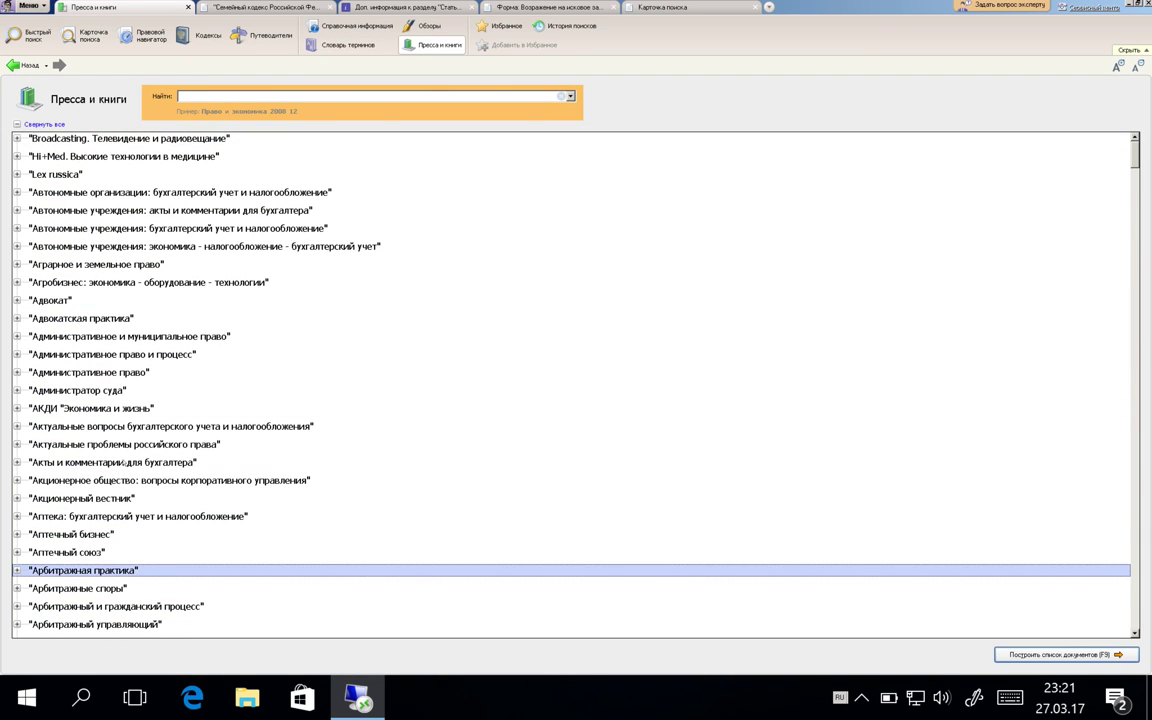
{"action": "key", "text": "Up"}
{"action": "key", "text": "Up"}
{"action": "key", "text": "Up"}
{"action": "key", "text": "Up"}
{"action": "key", "text": "Up"}
{"action": "key", "text": "Up"}
{"action": "key", "text": "Up"}
{"action": "key", "text": "Up"}
{"action": "key", "text": "Up"}
{"action": "key", "text": "Up"}
{"action": "key", "text": "Up"}
{"action": "key", "text": "Up"}
{"action": "key", "text": "Up"}
{"action": "key", "text": "Up"}
{"action": "key", "text": "Up"}
{"action": "key", "text": "Up"}
{"action": "key", "text": "Up"}
{"action": "key", "text": "Up"}
{"action": "key", "text": "Up"}
{"action": "key", "text": "Up"}
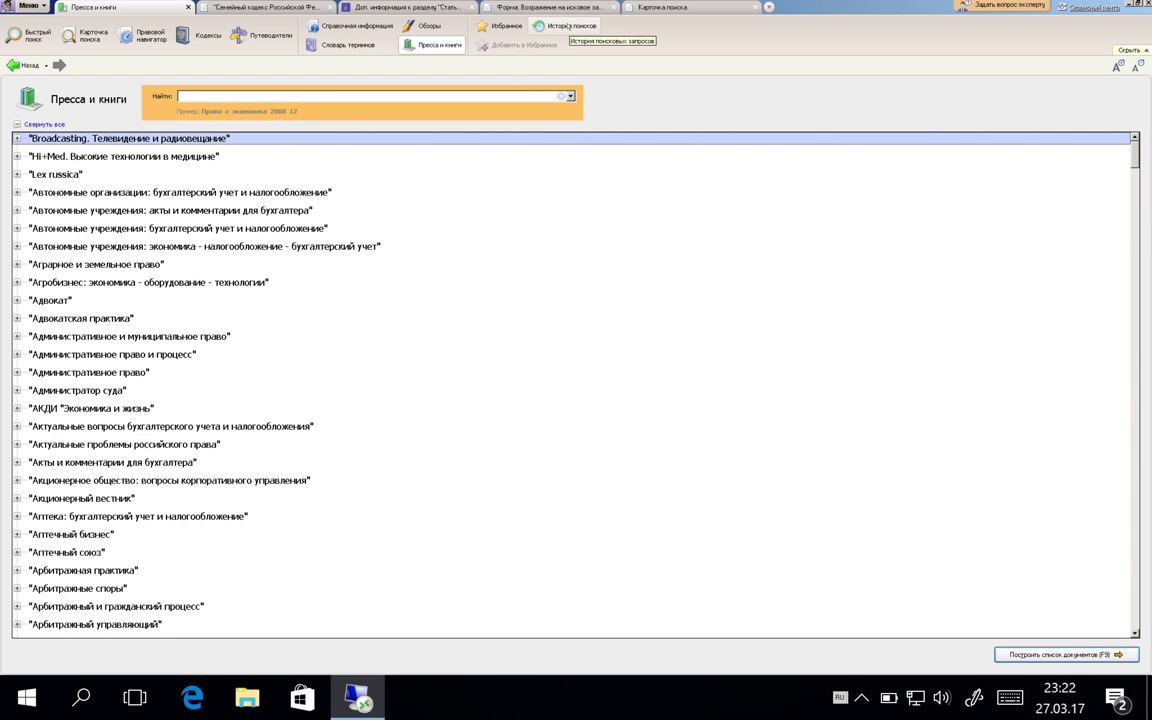
Step: Open История поисков and look through the list of past search queries
{"action": "left_click", "coordinate": [560, 26]}
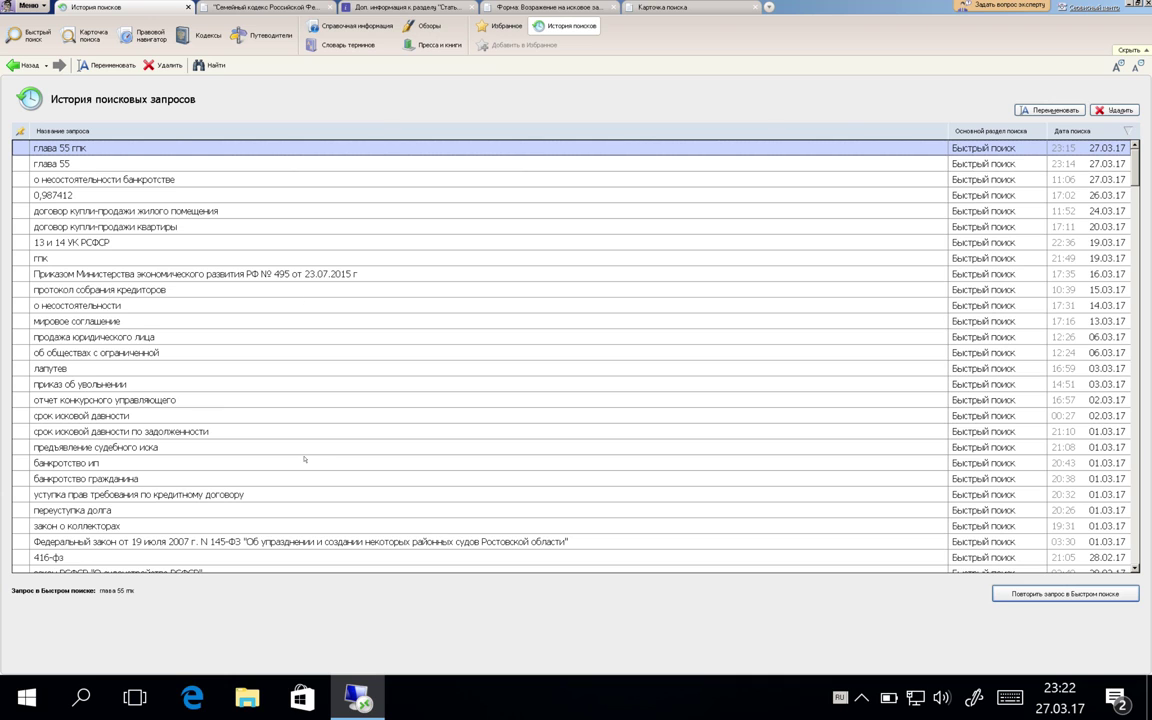
{"action": "scroll", "coordinate": [304, 458], "scroll_direction": "down", "scroll_amount": 5}
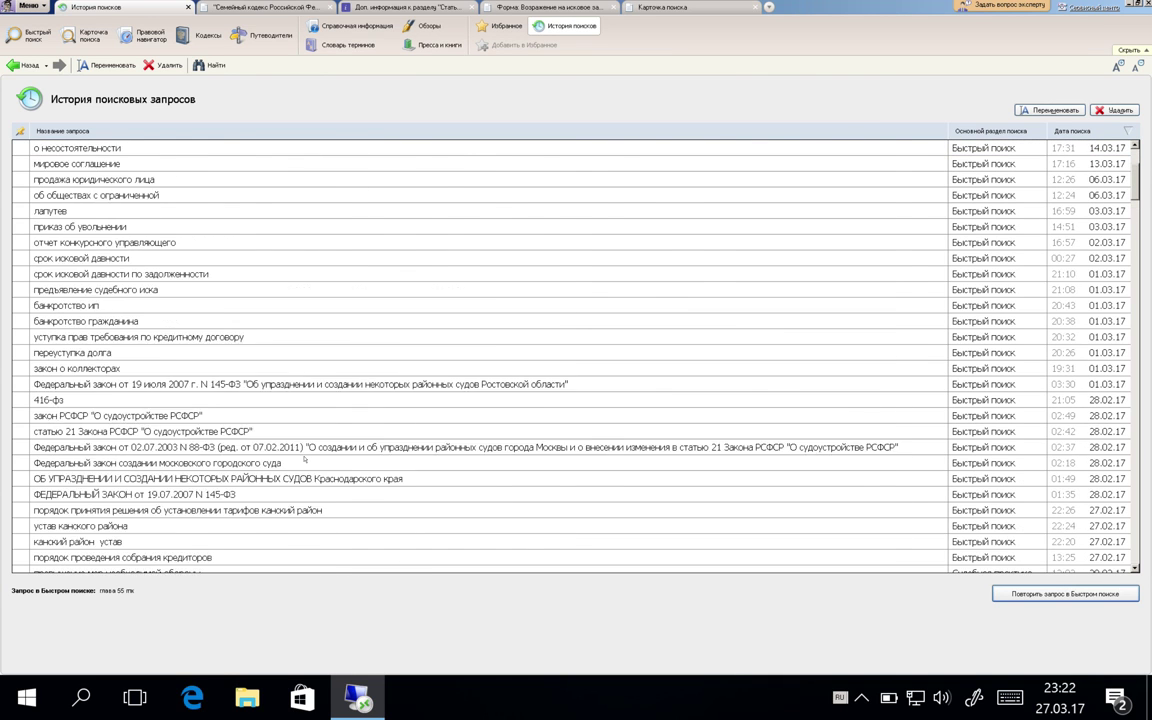
{"action": "scroll", "coordinate": [304, 458], "scroll_direction": "up", "scroll_amount": 5}
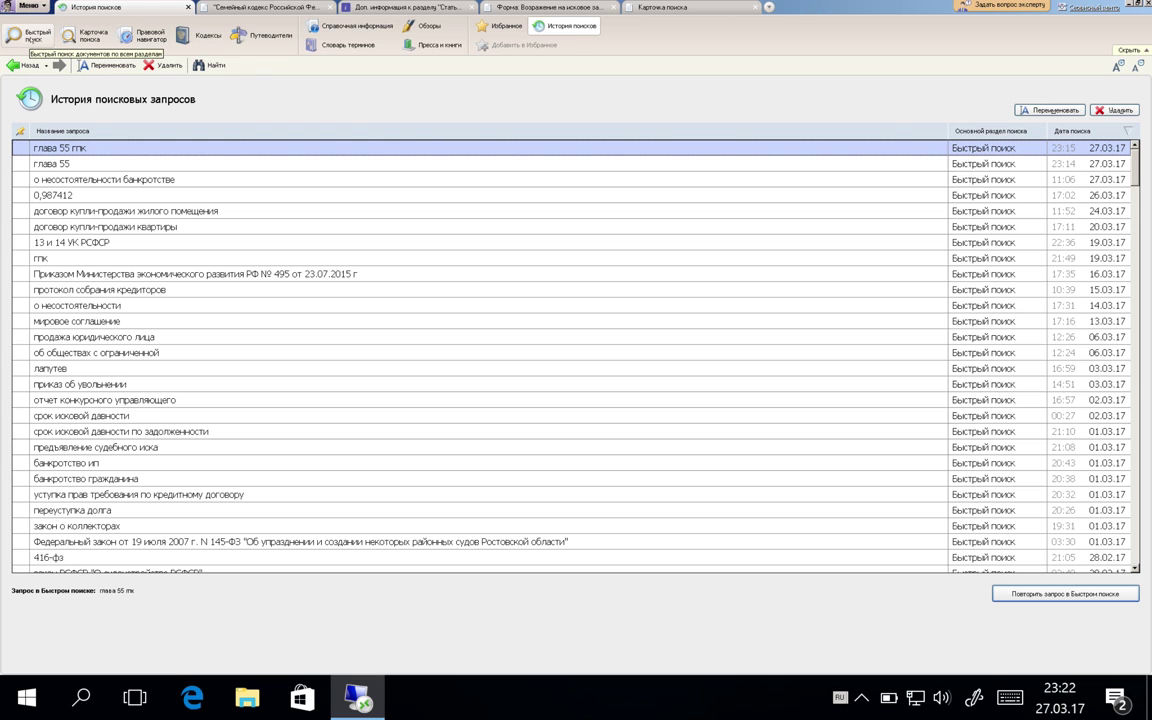
{"action": "key", "text": "super+Tab"}
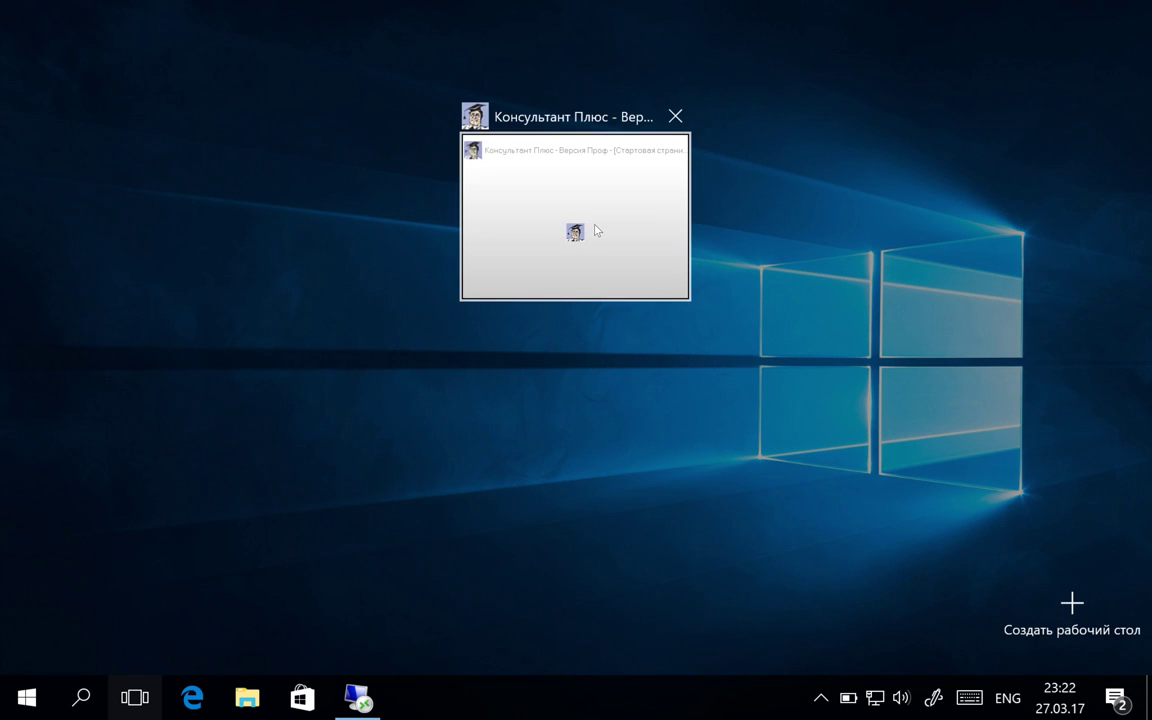
{"action": "left_click", "coordinate": [595, 231]}
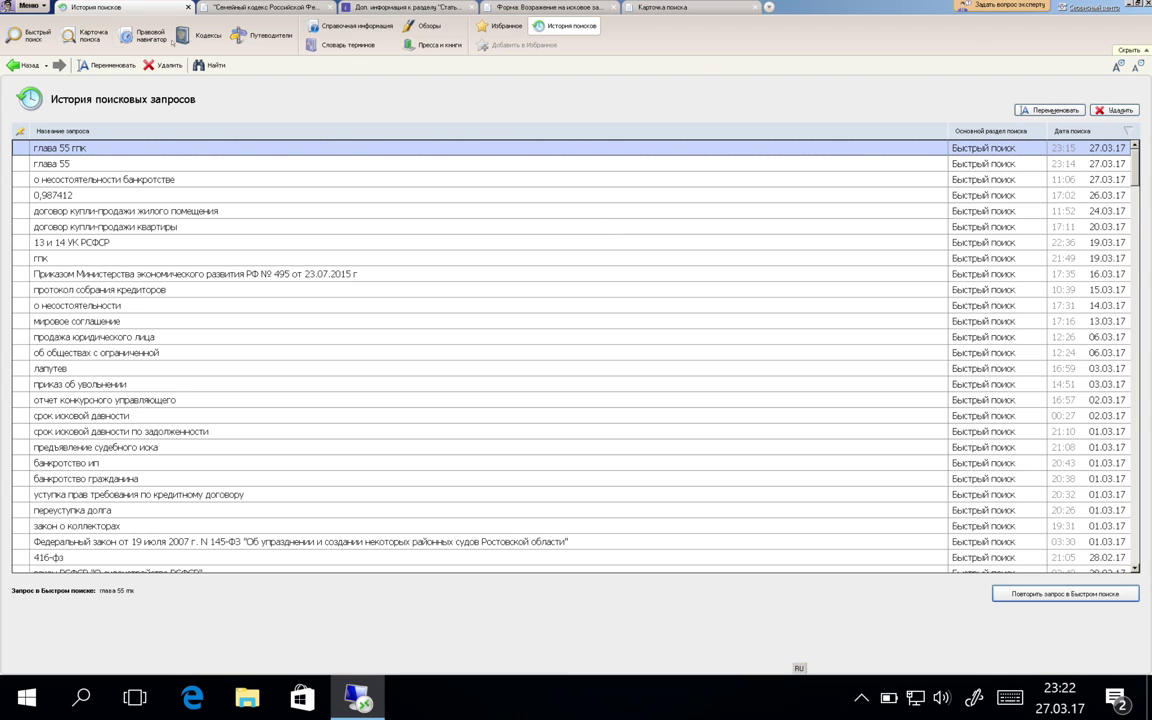
Step: View the Быстрый поиск, Карточка поиска and Правовой навигатор pages, ending on the empty Карточка поиска
{"action": "left_click", "coordinate": [30, 36]}
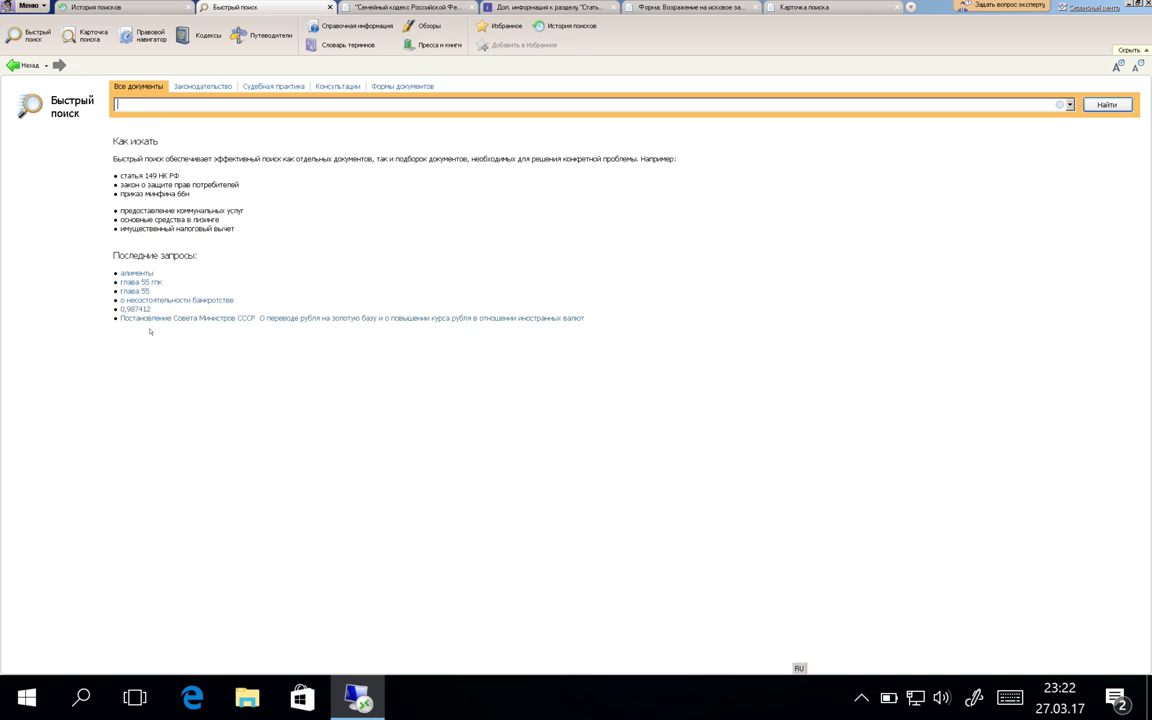
{"action": "left_click", "coordinate": [74, 38]}
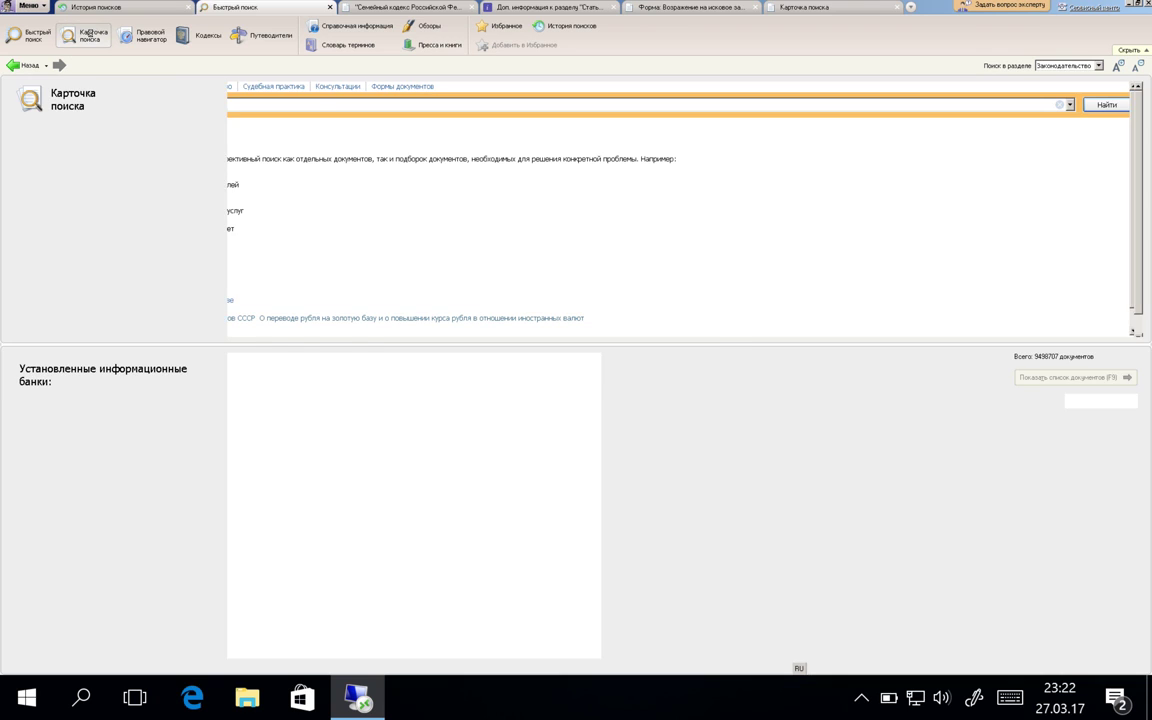
{"action": "key", "text": "super+Tab"}
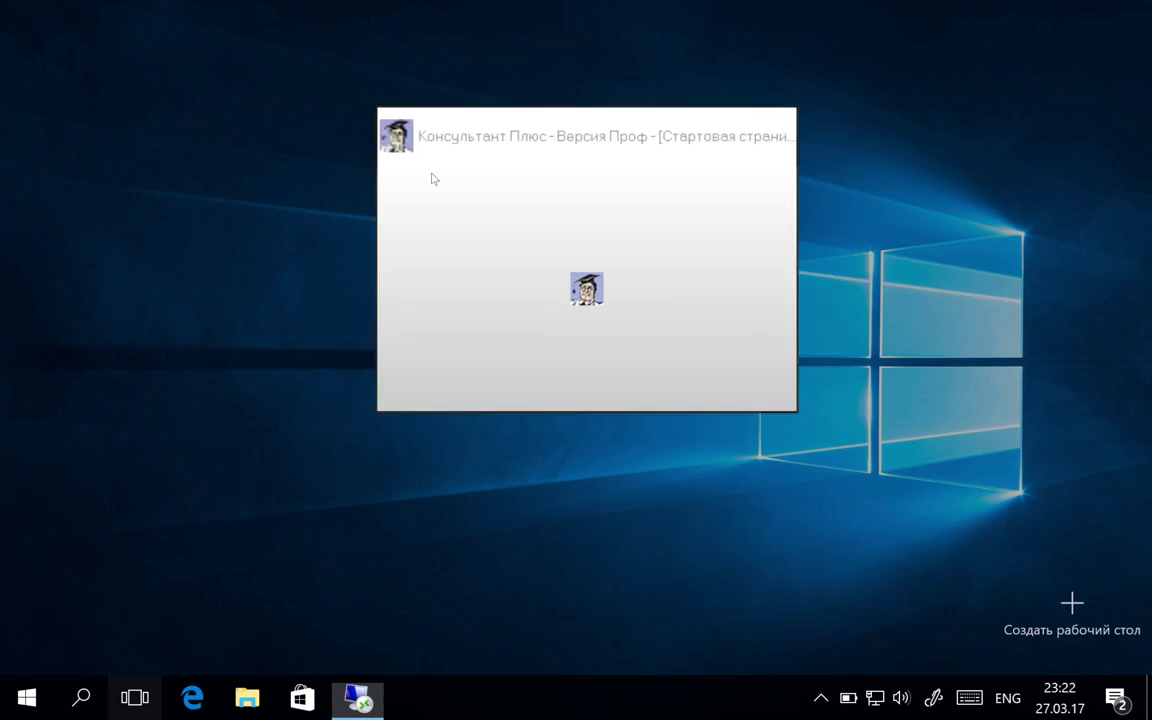
{"action": "left_click", "coordinate": [558, 208]}
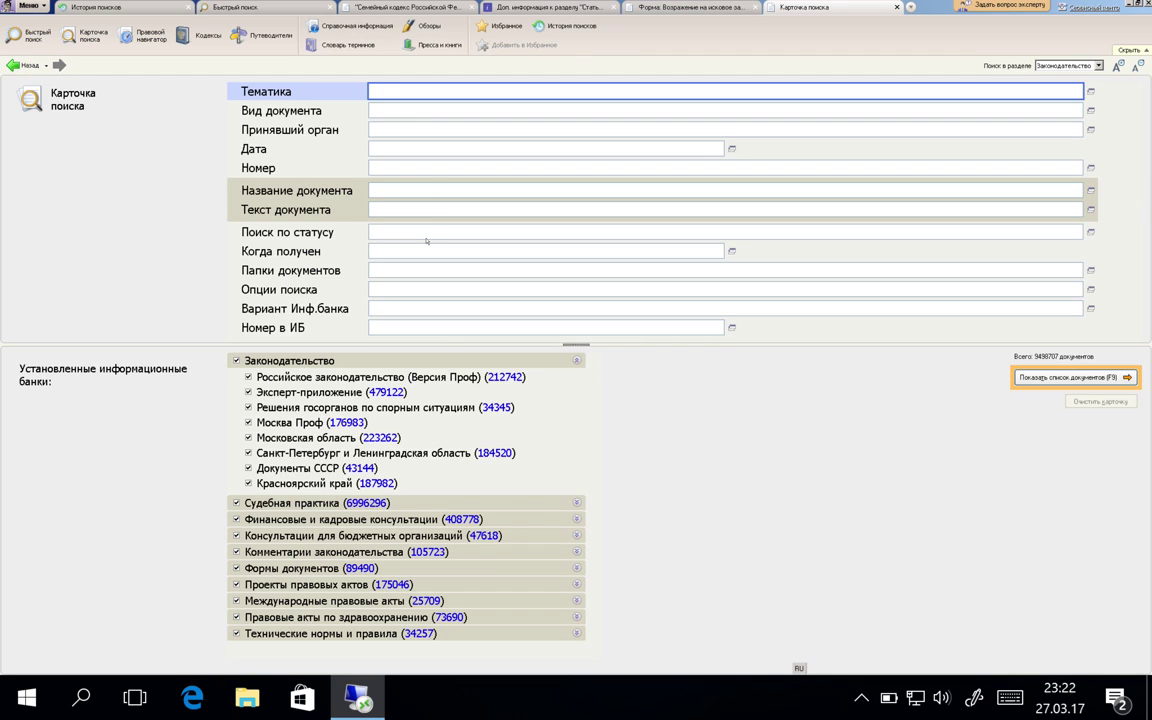
{"action": "left_click", "coordinate": [152, 40]}
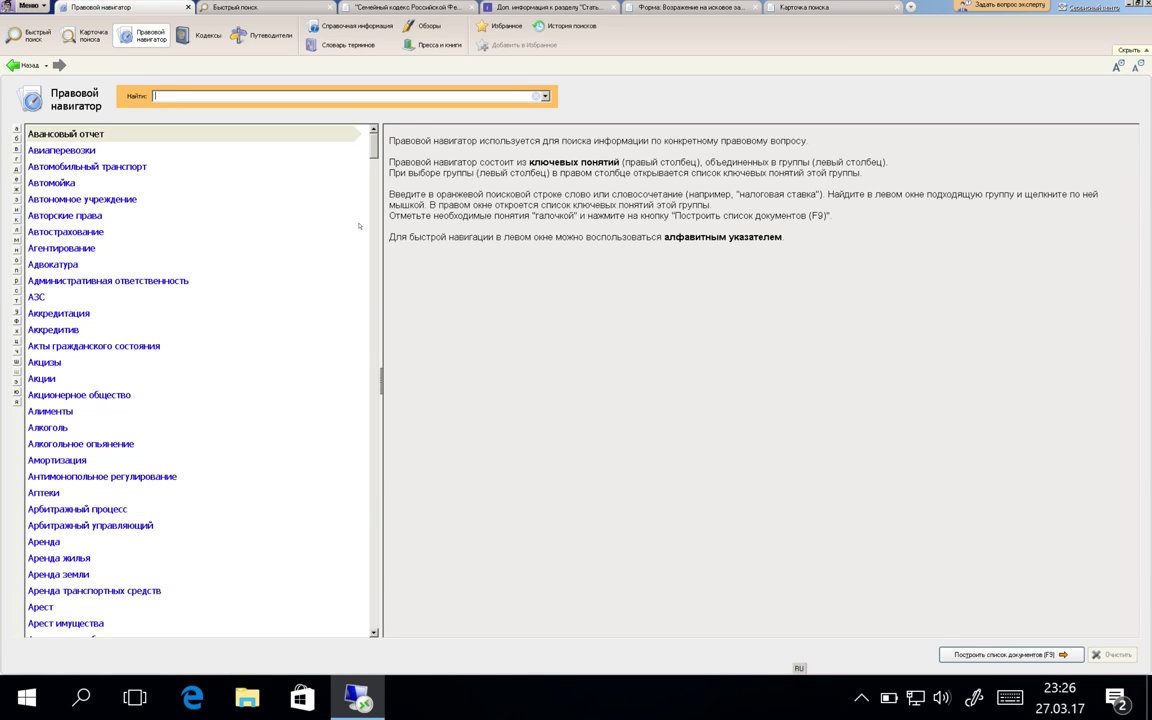
{"action": "left_click", "coordinate": [85, 35]}
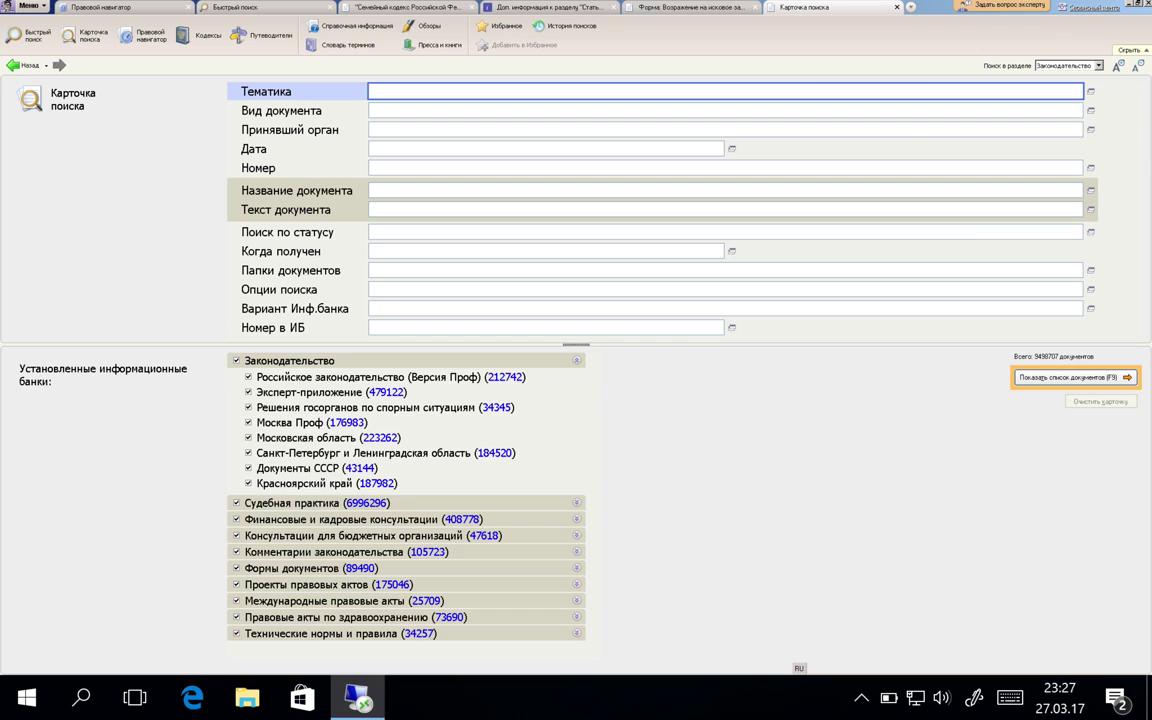
Step: Leave КонсультантПлюс, open 2gis.ru in a new Safari tab and activate the site's search field
{"action": "left_click", "coordinate": [1130, 8]}
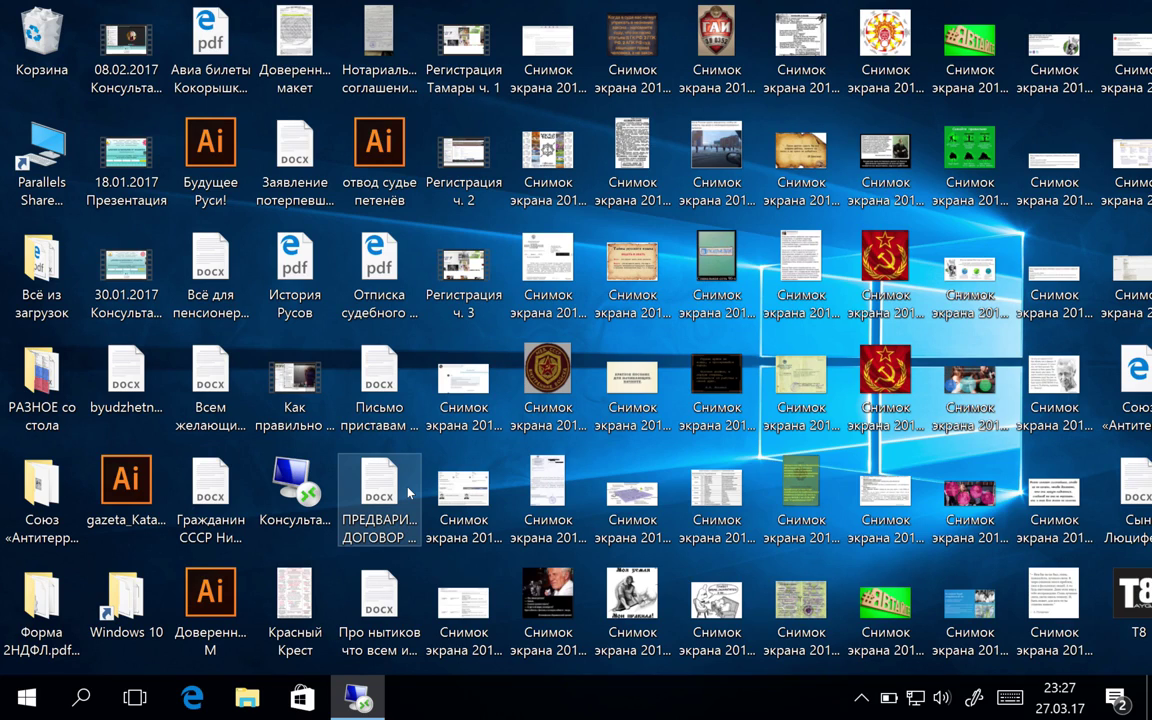
{"action": "key", "text": "ctrl+Left"}
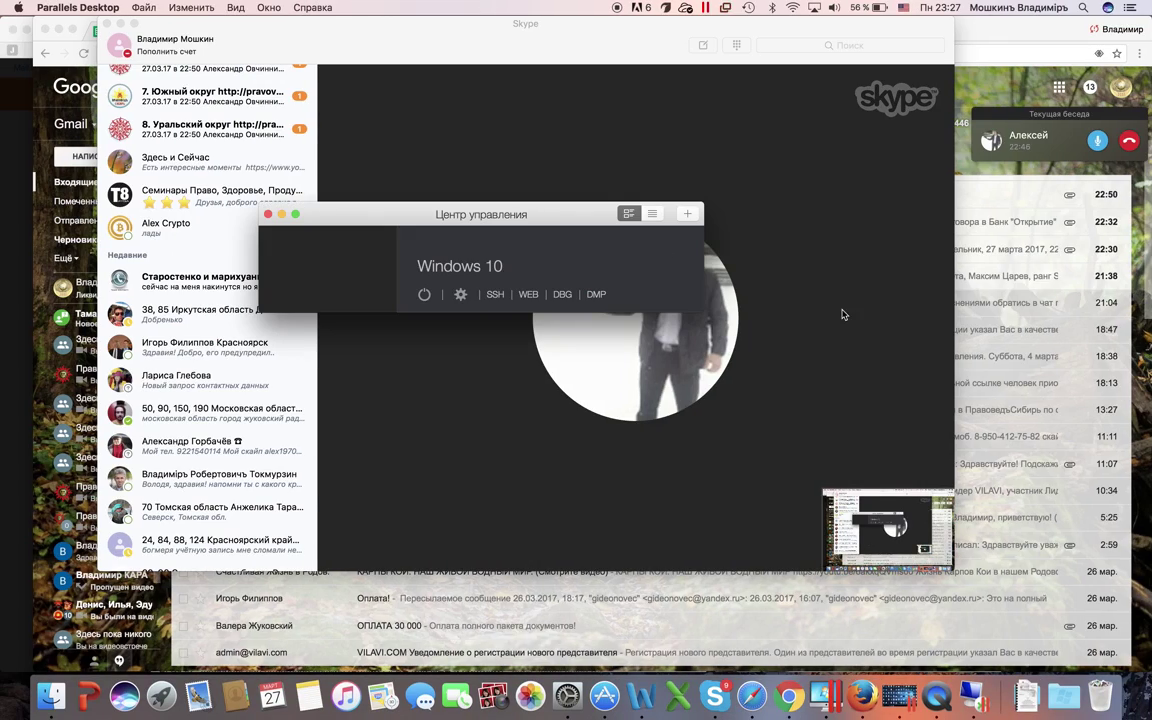
{"action": "left_click", "coordinate": [752, 697]}
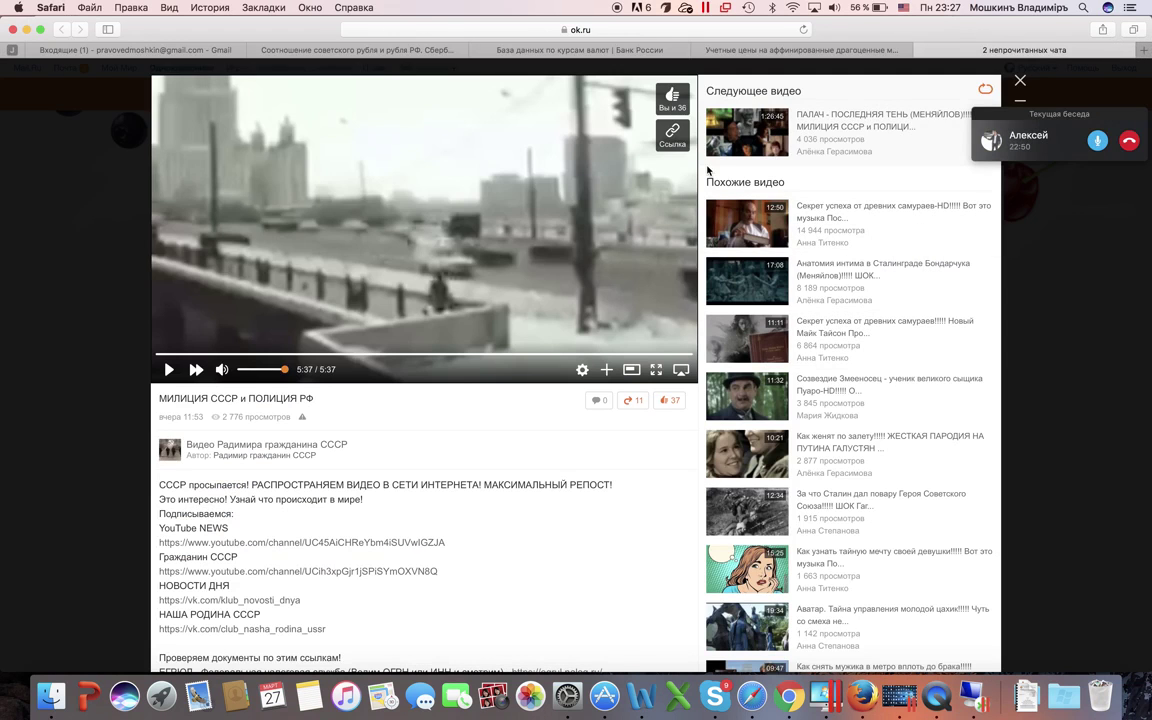
{"action": "key", "text": "super+t"}
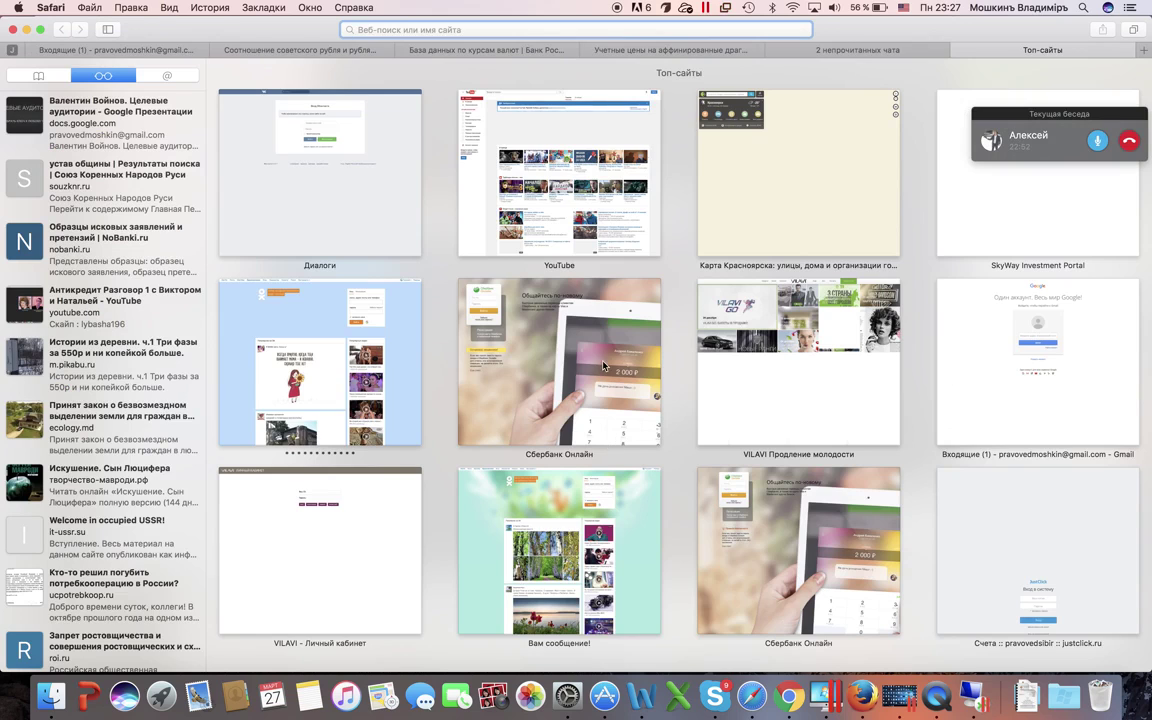
{"action": "type", "text": "2gis.ru"}
{"action": "key", "text": "Return"}
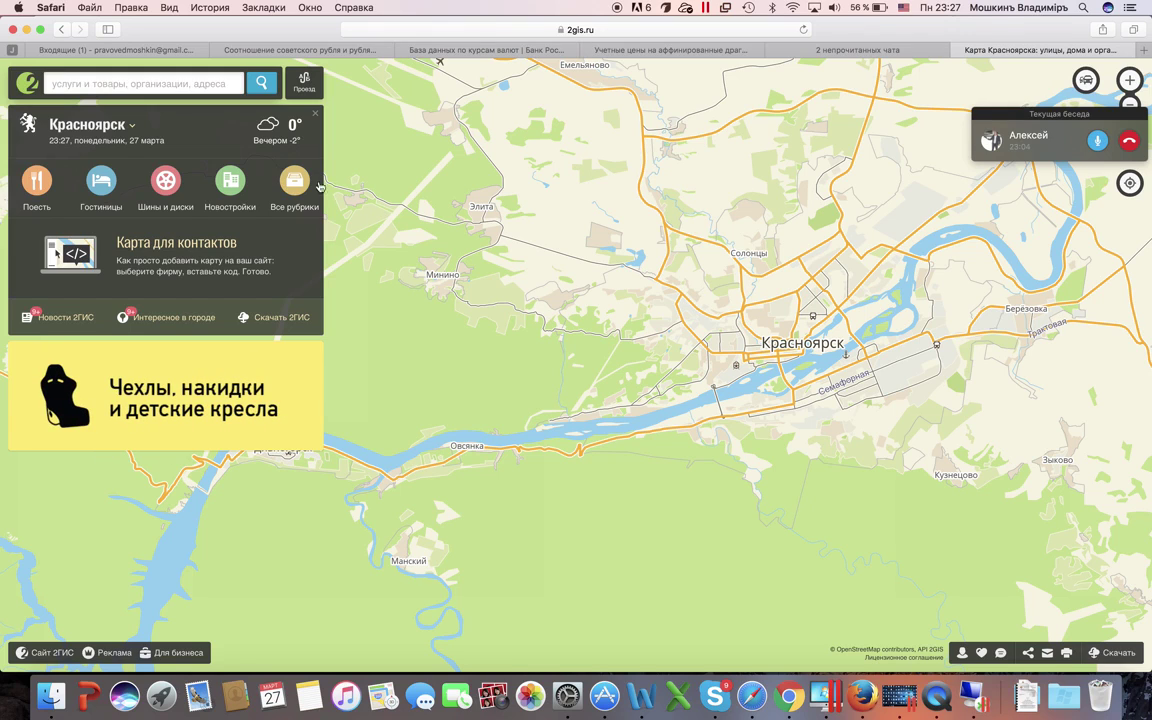
{"action": "left_click", "coordinate": [196, 86]}
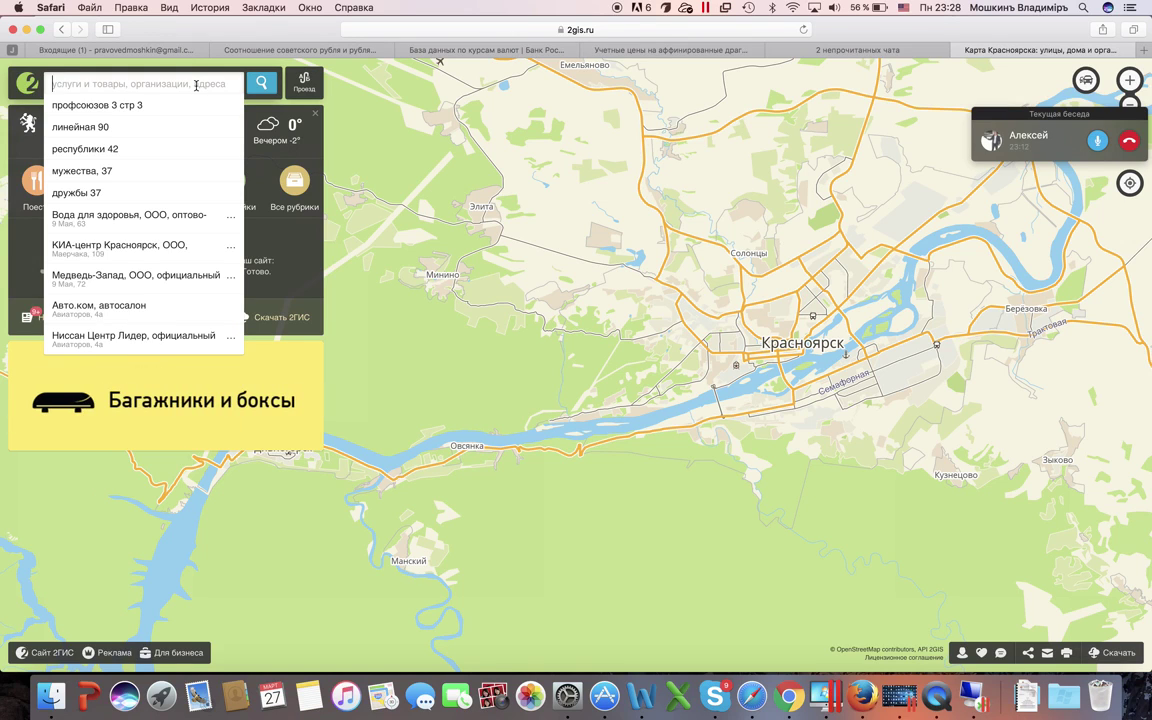
{"action": "type", "text": ".hblbxtrbt"}
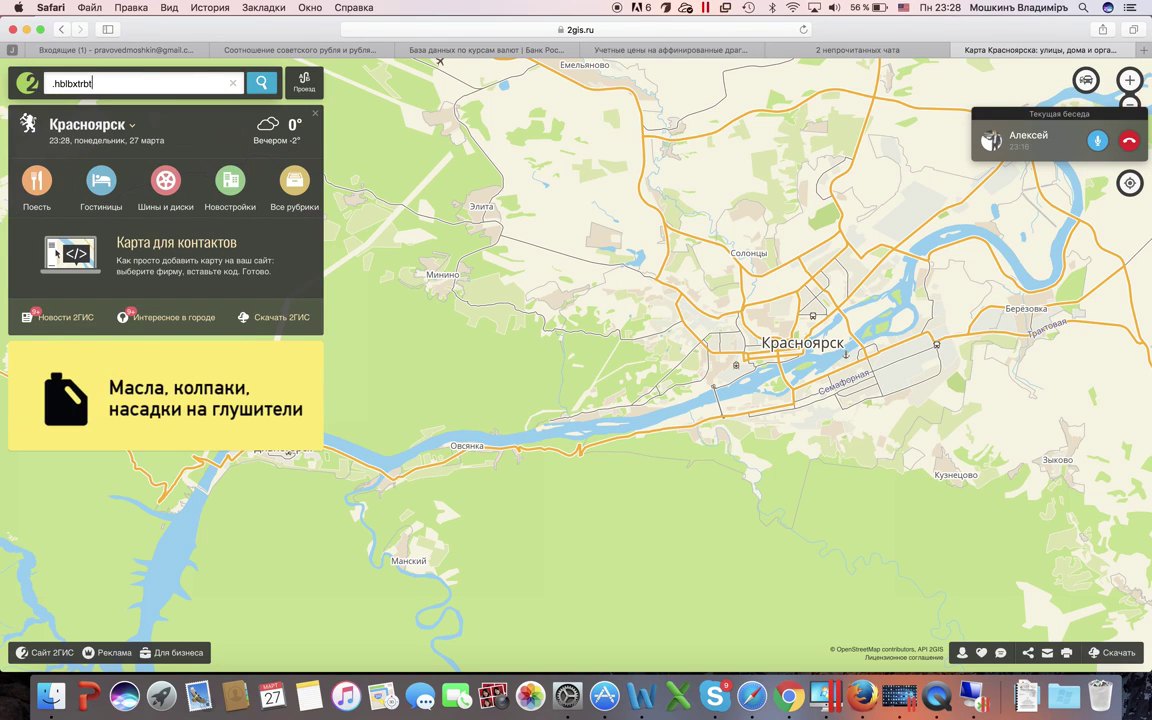
{"action": "key", "text": "BackSpace"}
{"action": "key", "text": "BackSpace"}
{"action": "key", "text": "BackSpace"}
{"action": "key", "text": "BackSpace"}
{"action": "key", "text": "BackSpace"}
{"action": "key", "text": "BackSpace"}
{"action": "key", "text": "BackSpace"}
{"action": "key", "text": "BackSpace"}
{"action": "key", "text": "BackSpace"}
{"action": "key", "text": "BackSpace"}
Step: Switch the keyboard layout to Russian and search the Красноярск map for "юридические услуги"
{"action": "key", "text": "ctrl+space"}
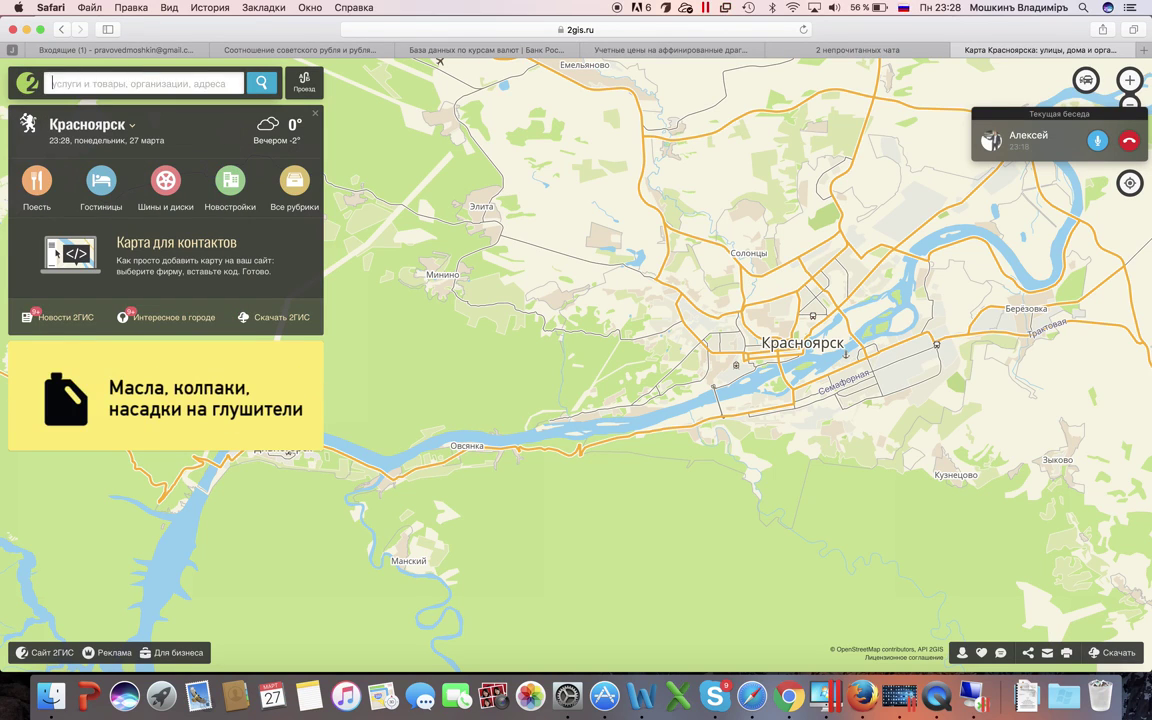
{"action": "type", "text": "юридиче"}
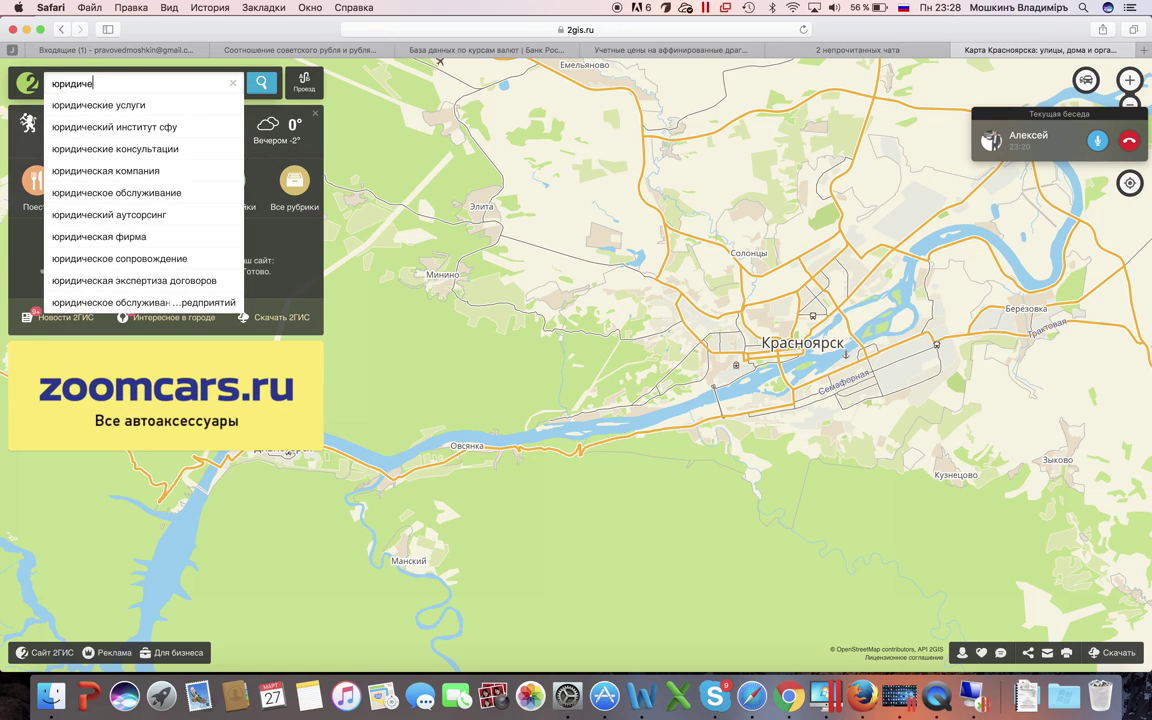
{"action": "type", "text": "ские услуги"}
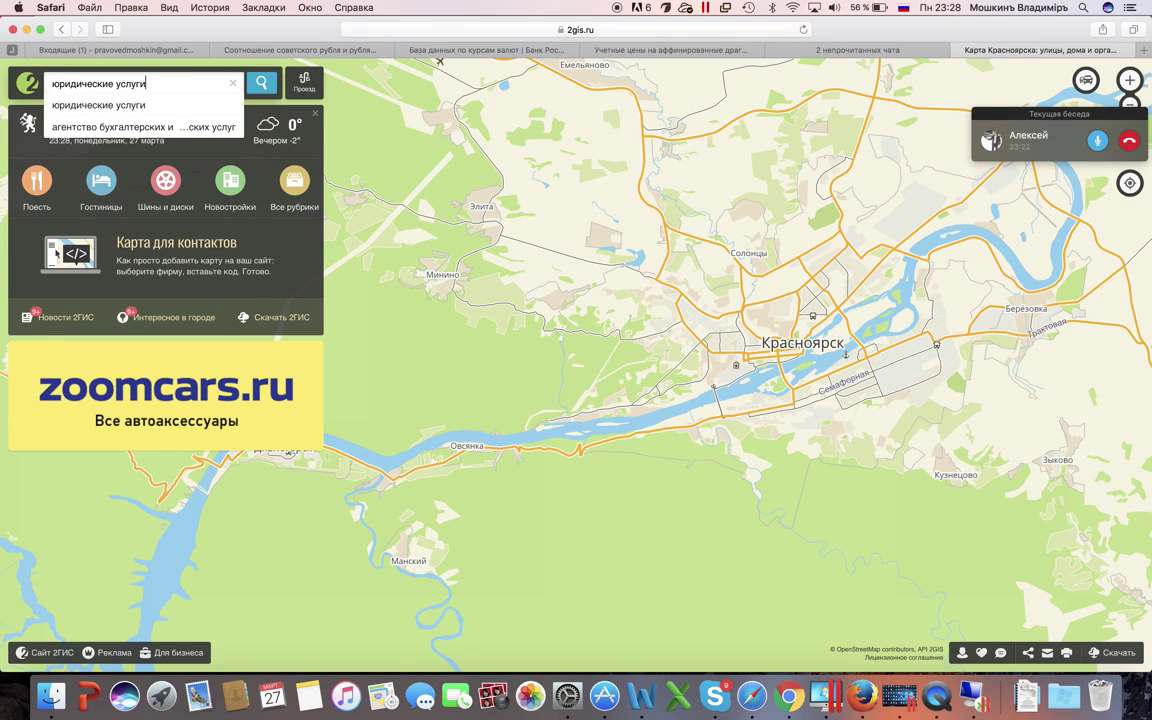
{"action": "left_click", "coordinate": [150, 107]}
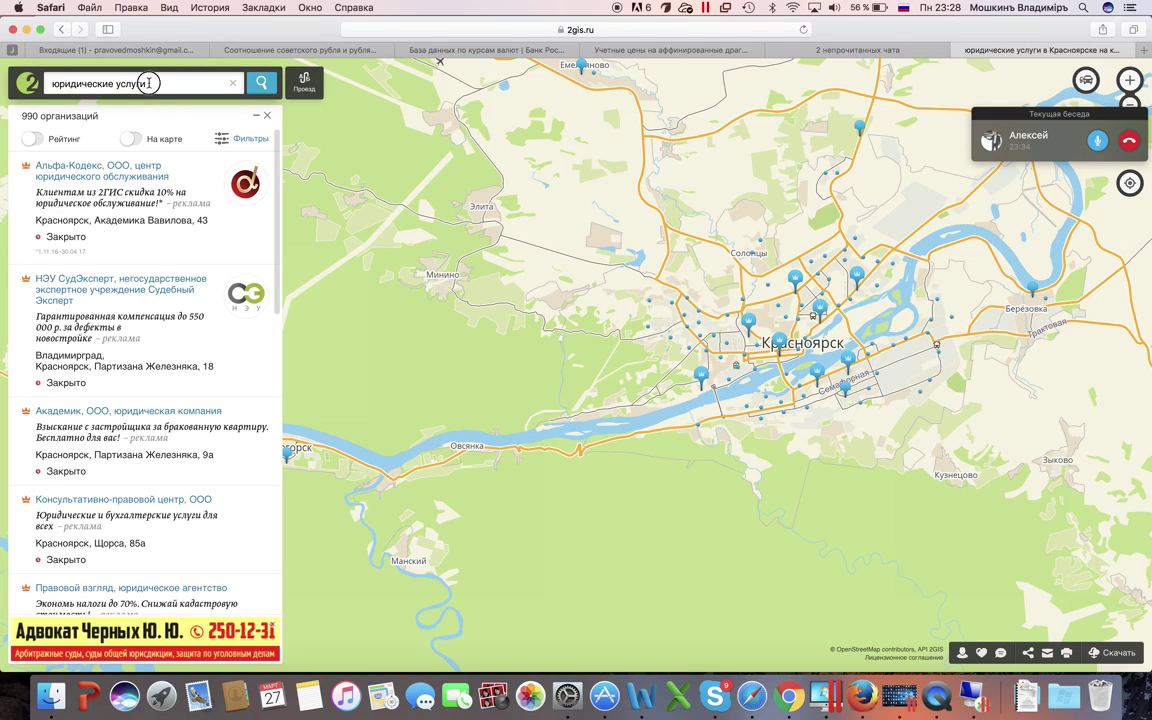
Step: Replace the map search with the suggested query "бухгалтерские услуги"
{"action": "left_click_drag", "start_coordinate": [146, 83], "coordinate": [50, 84]}
{"action": "type", "text": "бу"}
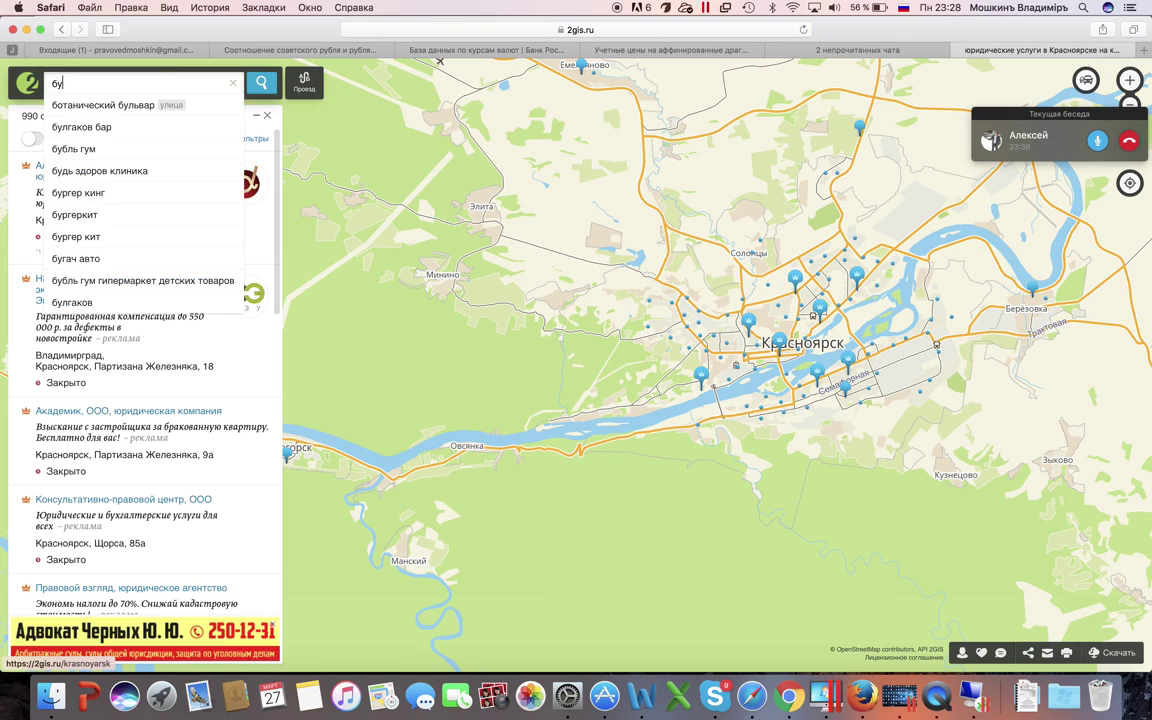
{"action": "type", "text": "хгалтерские"}
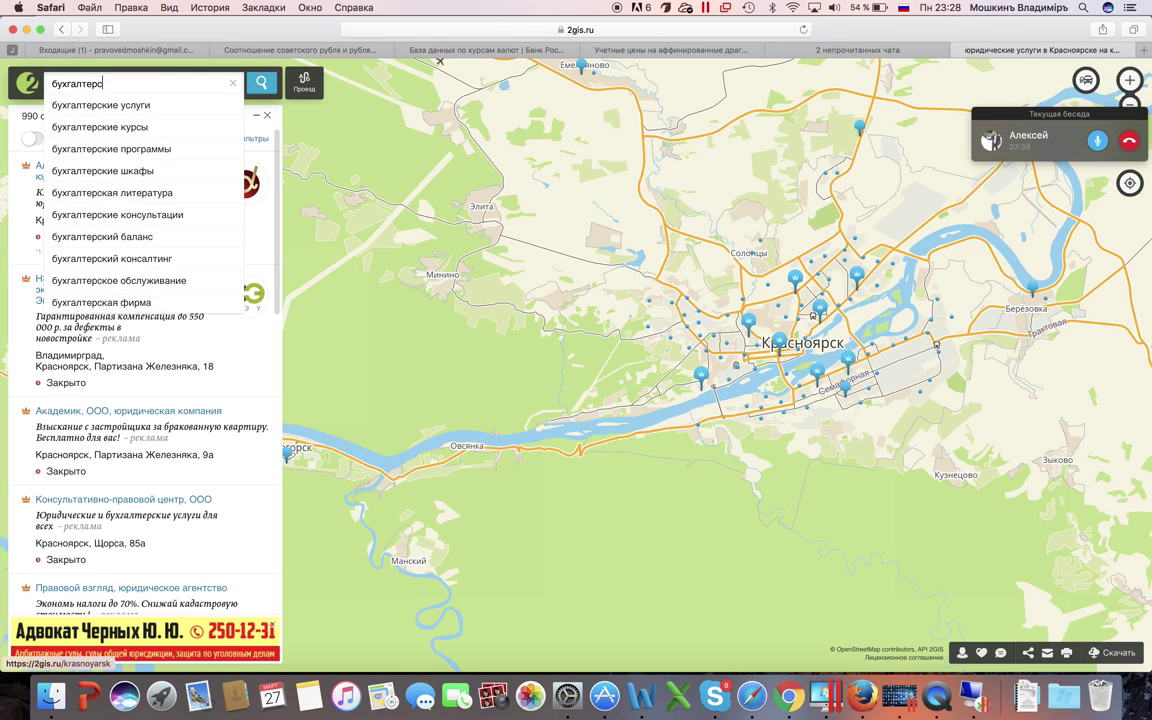
{"action": "left_click", "coordinate": [86, 105]}
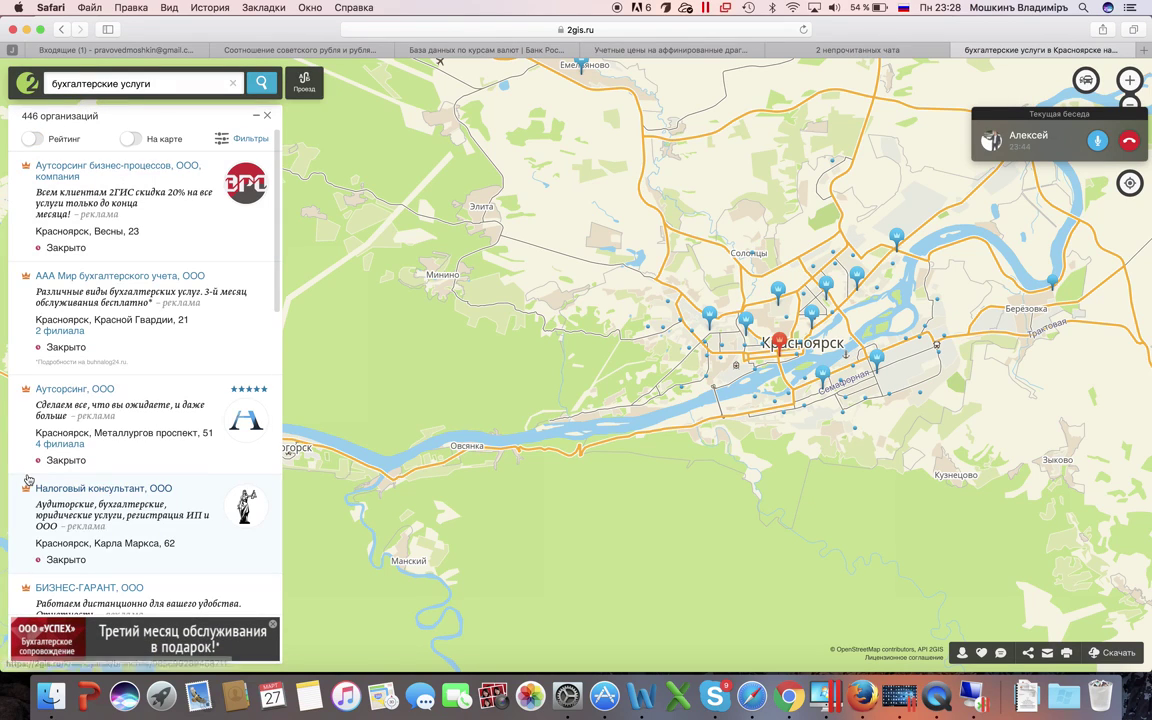
Step: Open the card of Аутсорсинг бизнес-процессов, expand all its contacts and select the company's e-mail address
{"action": "left_click", "coordinate": [86, 170]}
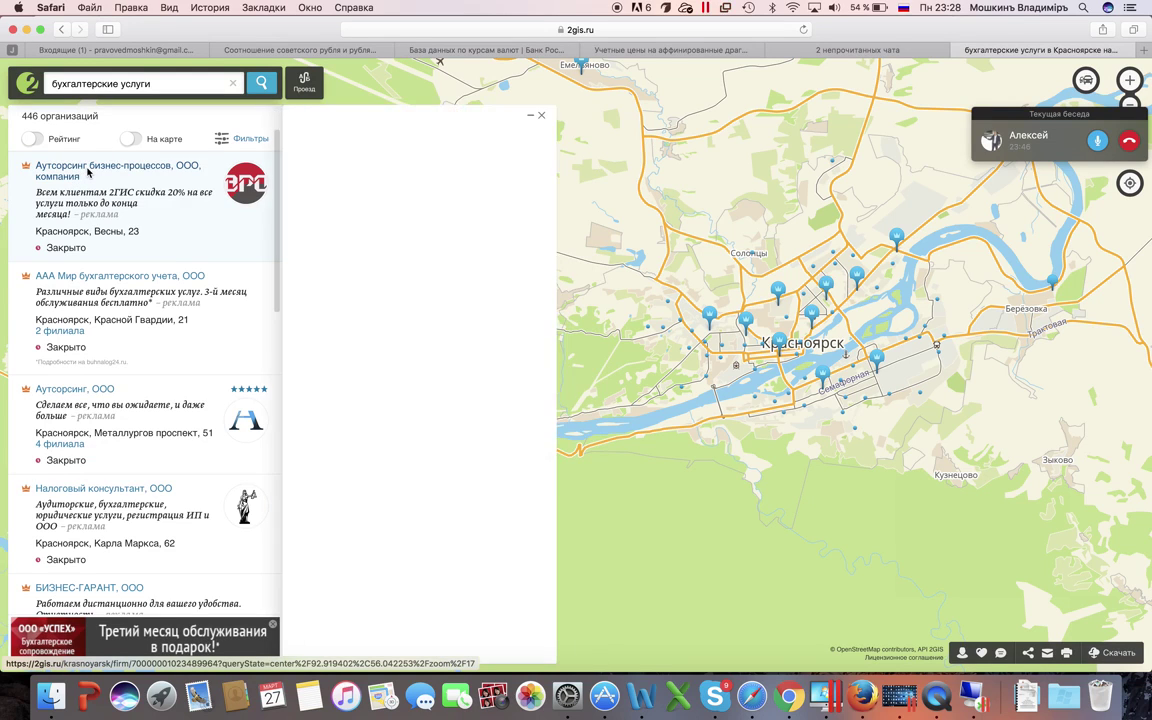
{"action": "scroll", "coordinate": [343, 418], "scroll_direction": "down", "scroll_amount": 3}
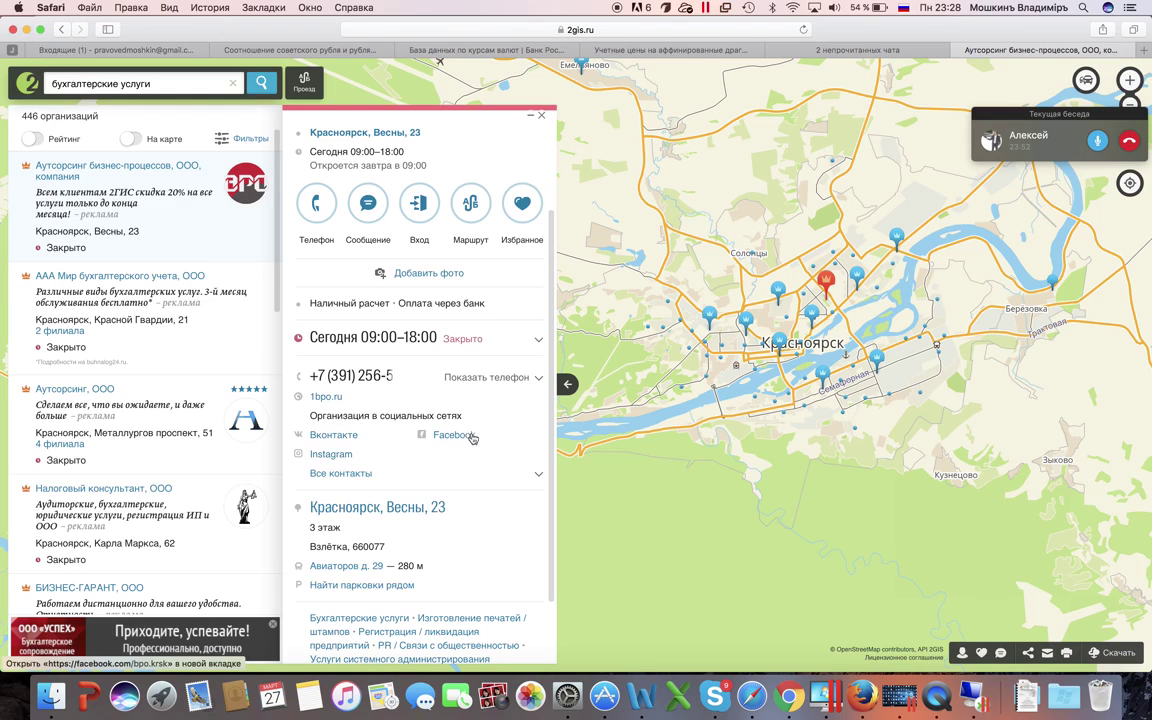
{"action": "left_click", "coordinate": [316, 472]}
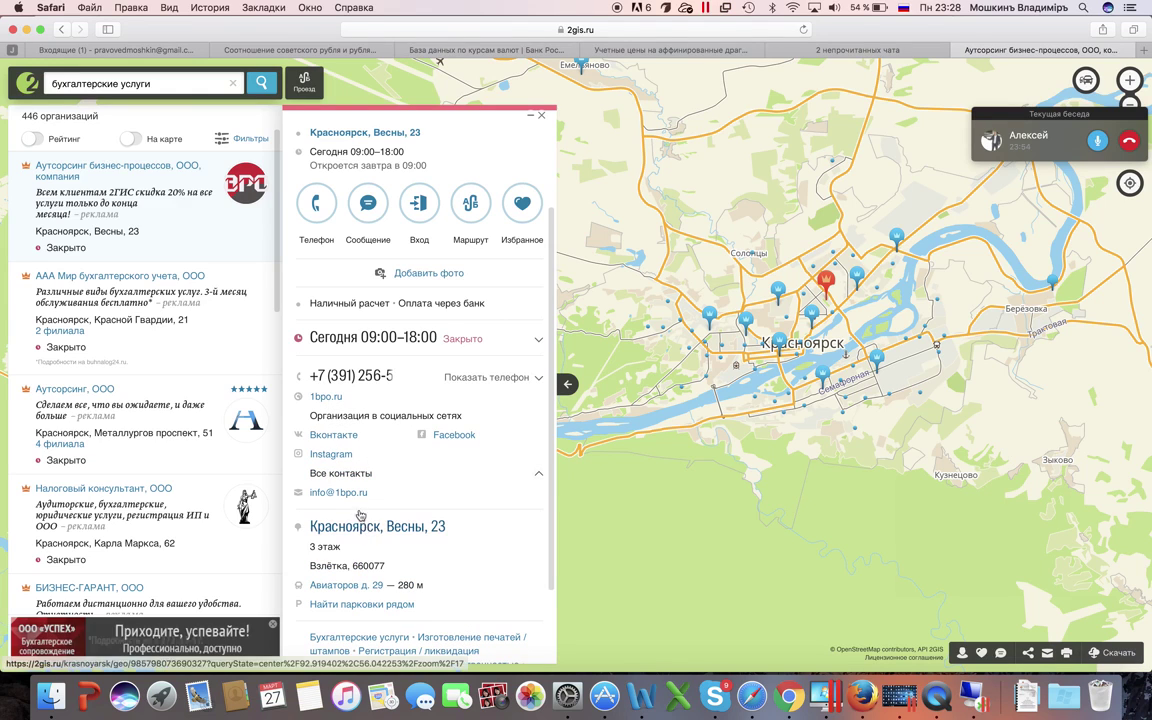
{"action": "left_click_drag", "start_coordinate": [370, 490], "coordinate": [310, 499]}
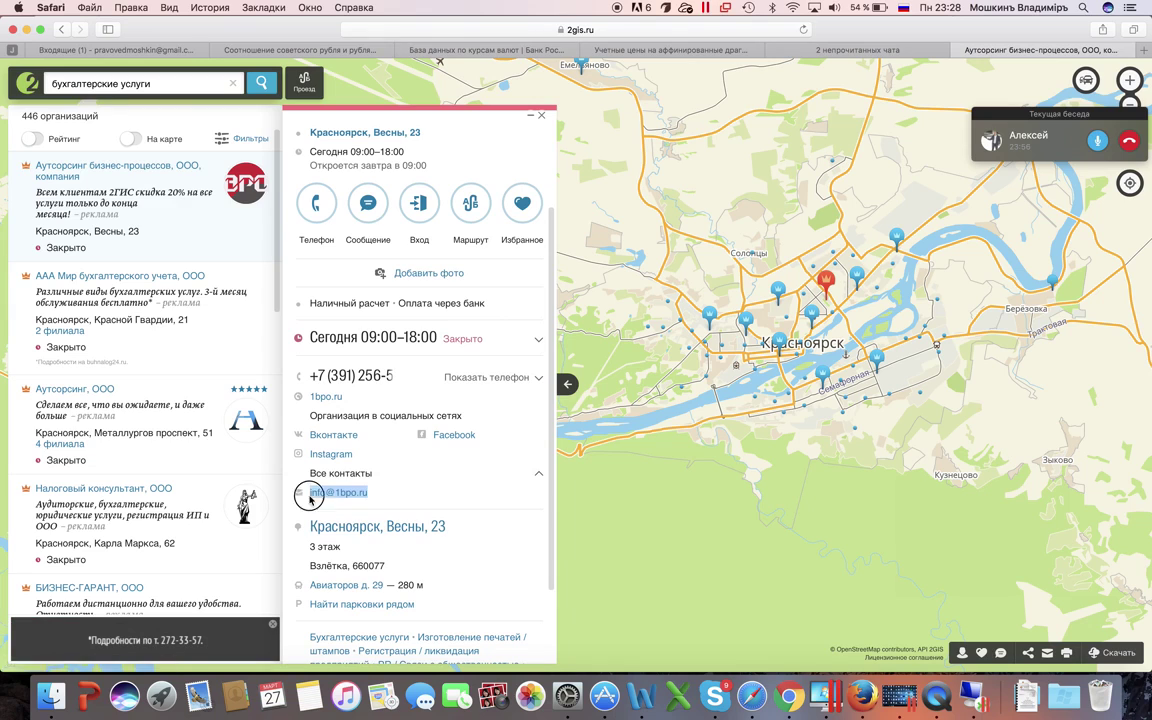
Step: Look through the company's card, switch to the Windows 10 virtual machine and bring the КонсультантПлюс search card to the front
{"action": "scroll", "coordinate": [375, 510], "scroll_direction": "down", "scroll_amount": 3}
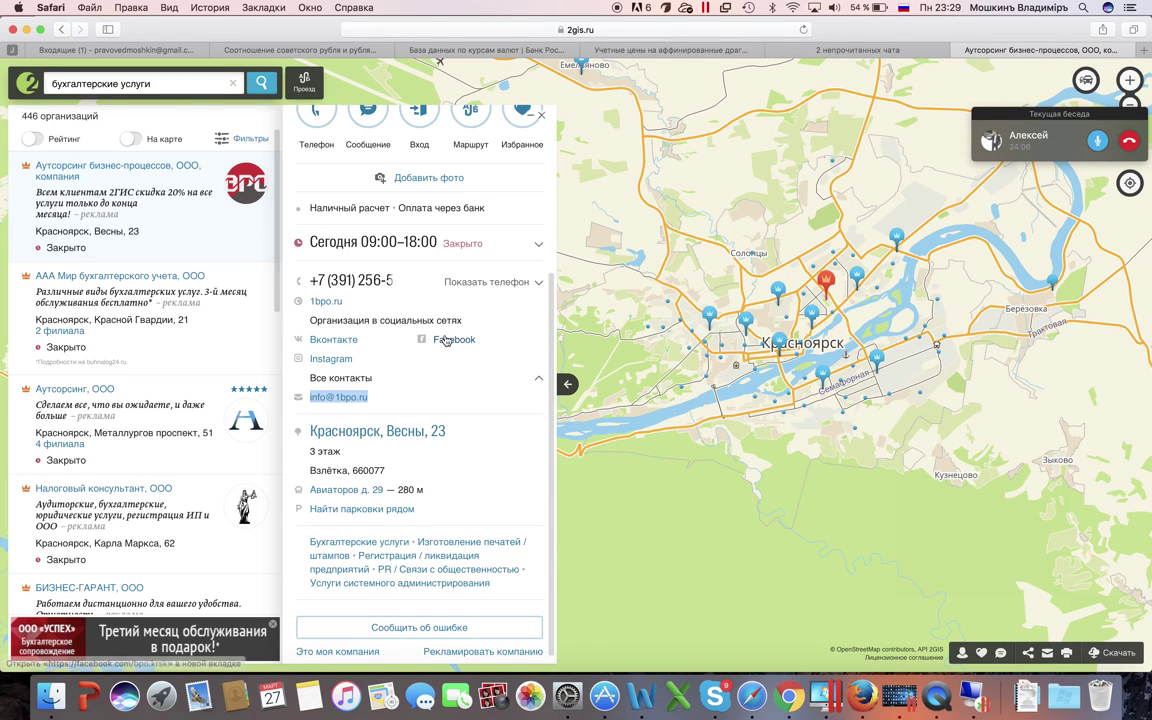
{"action": "scroll", "coordinate": [445, 338], "scroll_direction": "up", "scroll_amount": 5}
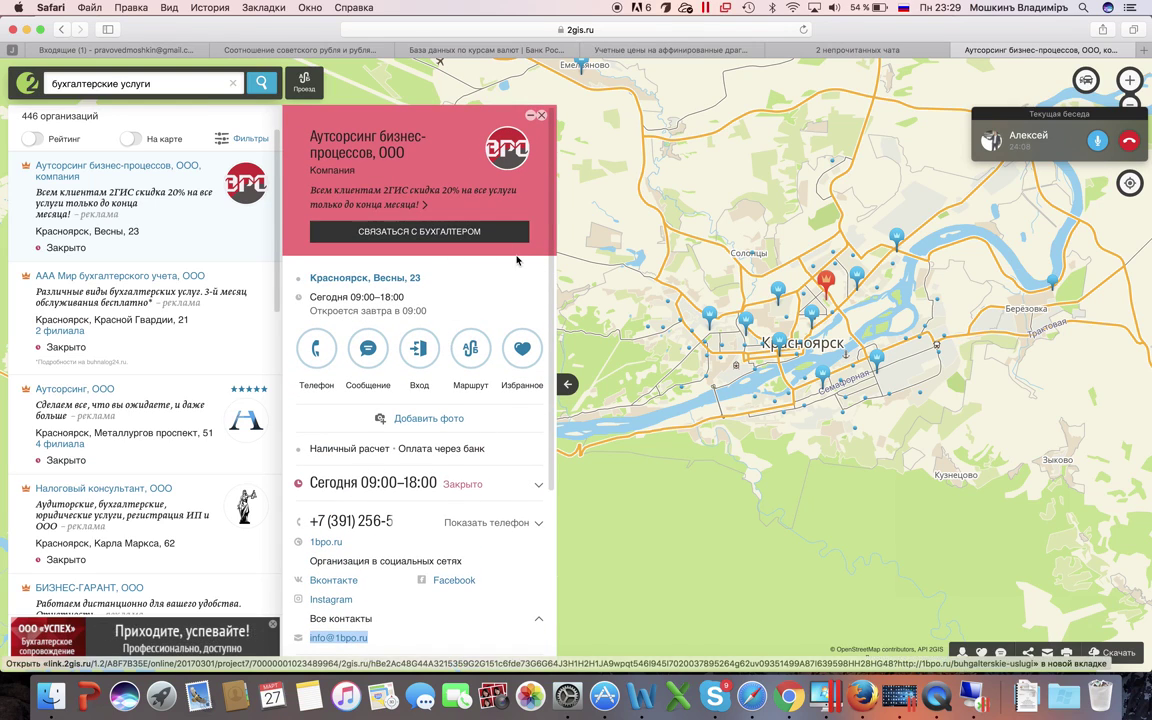
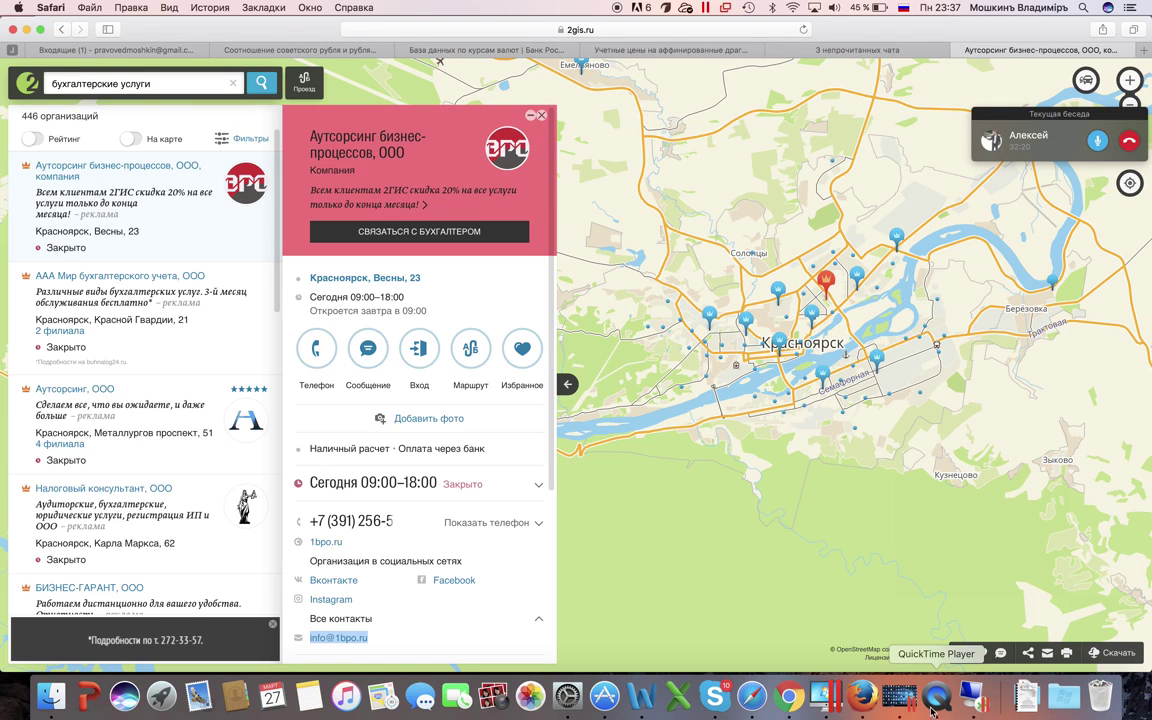
{"action": "left_click", "coordinate": [900, 697]}
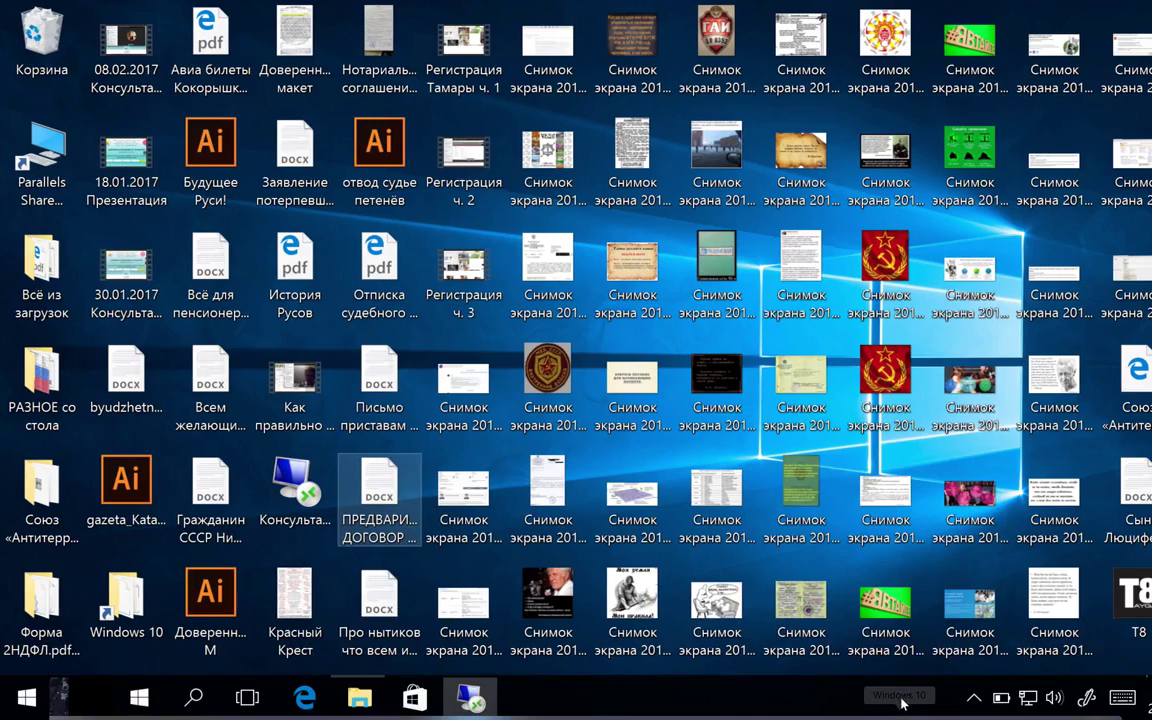
{"action": "left_click", "coordinate": [362, 697]}
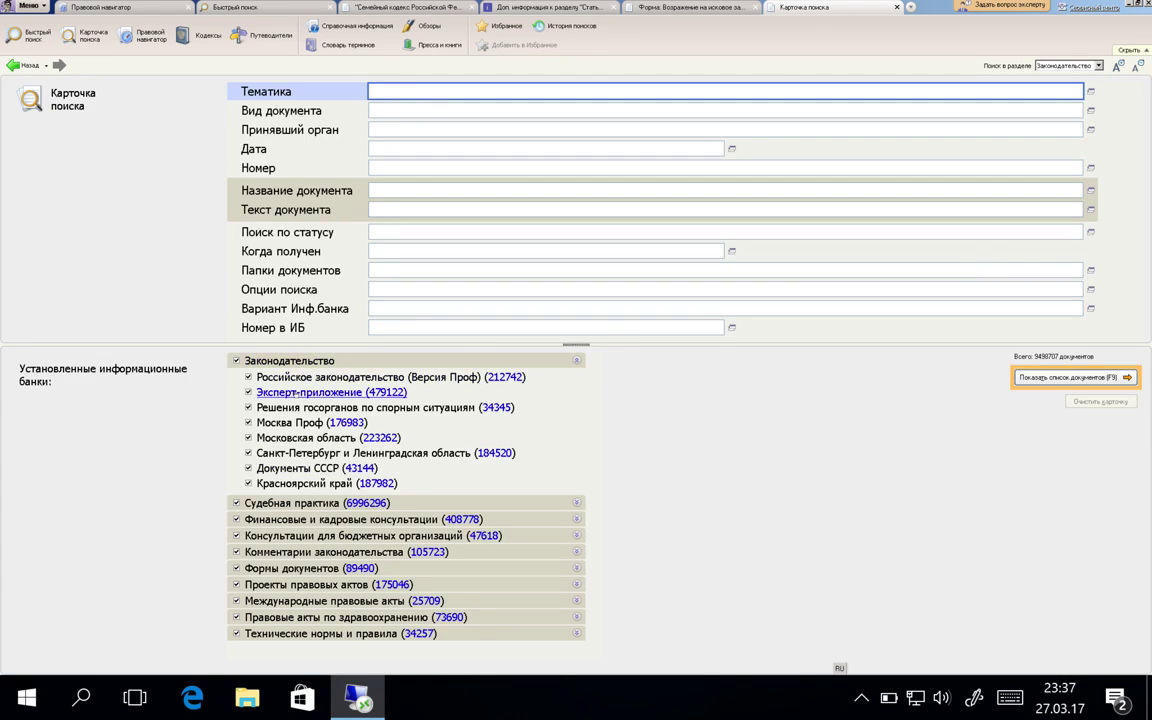
{"action": "key", "text": "super+Tab"}
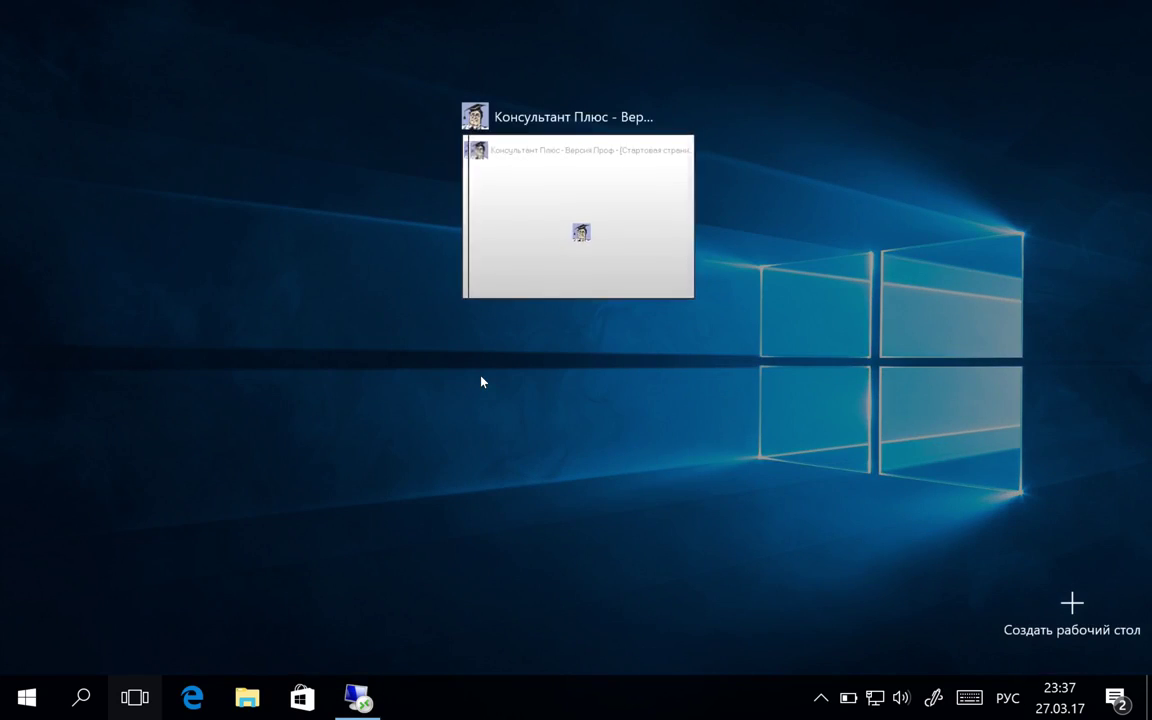
{"action": "left_click", "coordinate": [579, 226]}
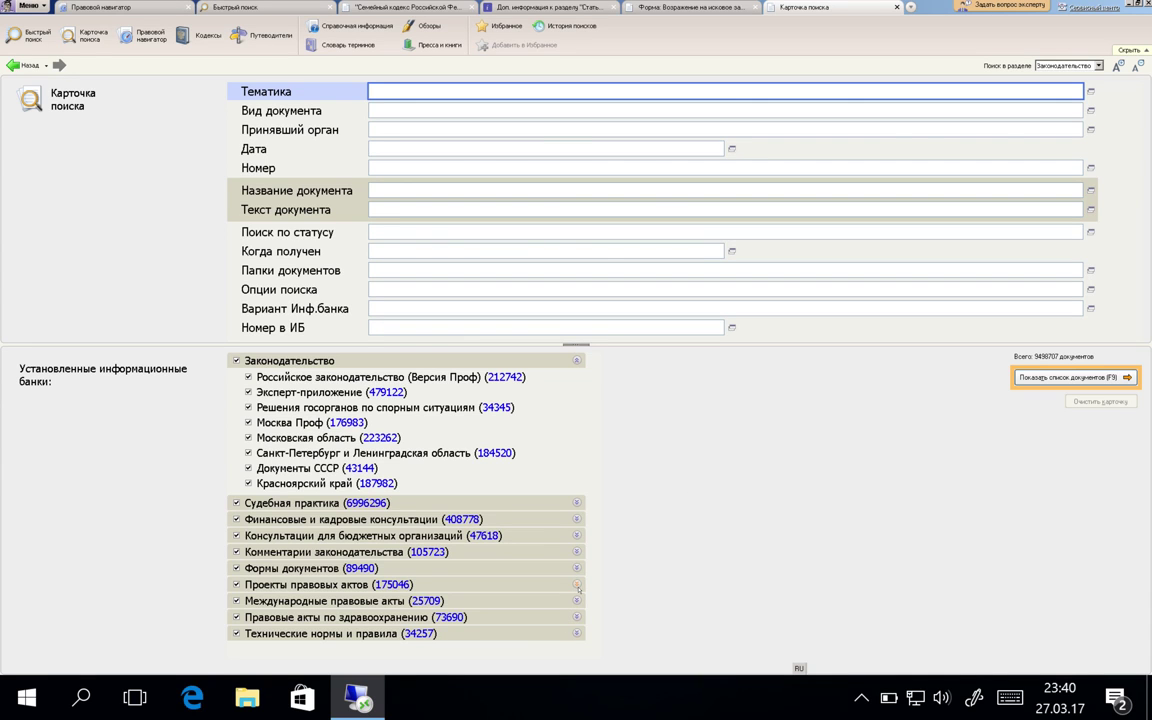
Step: Leave the Windows 10 virtual machine and switch to Skype's ongoing call window
{"action": "key", "text": "super+Tab"}
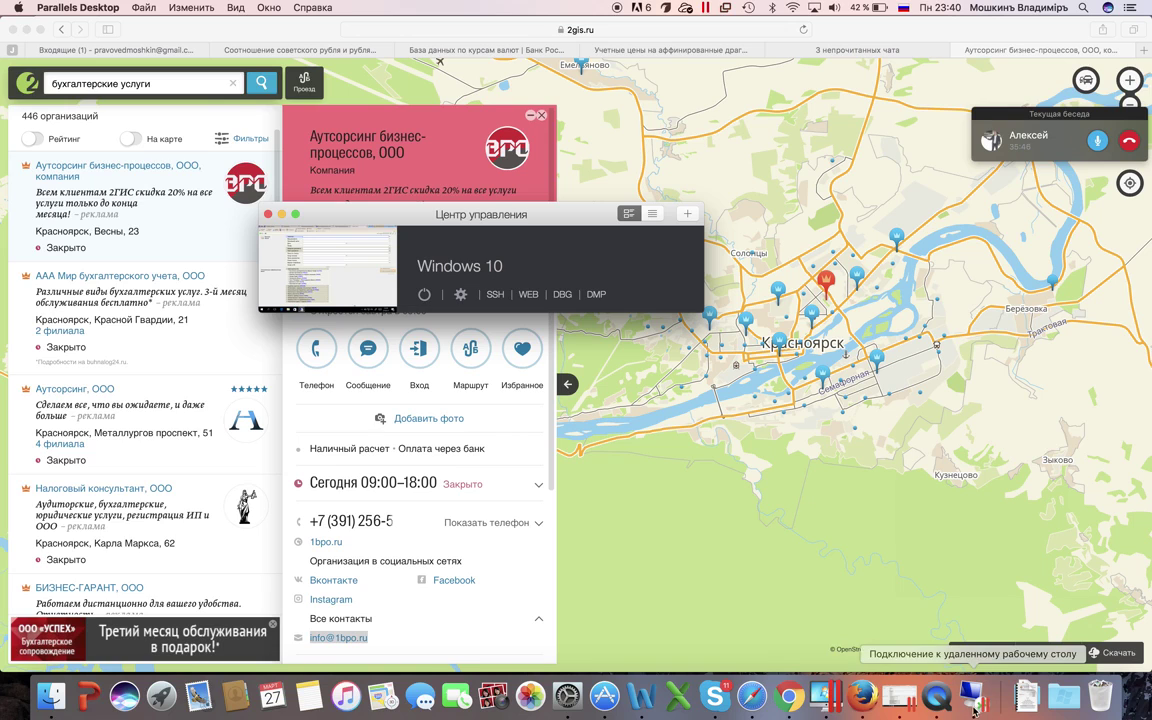
{"action": "left_click", "coordinate": [716, 697]}
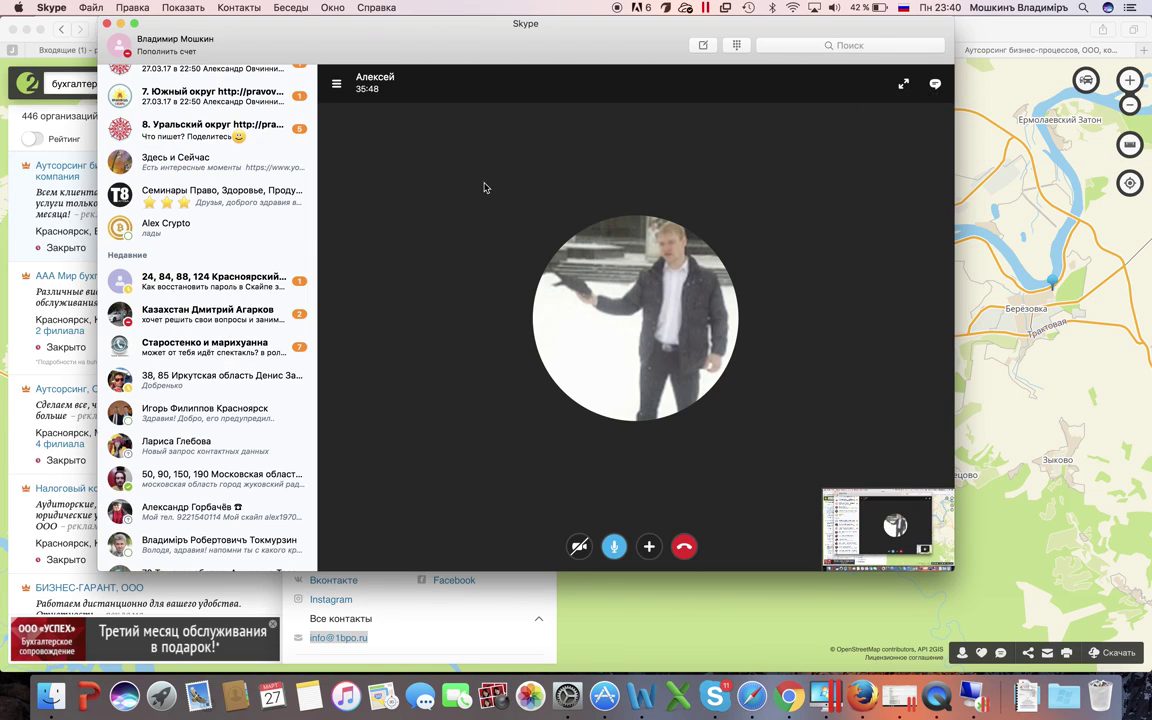